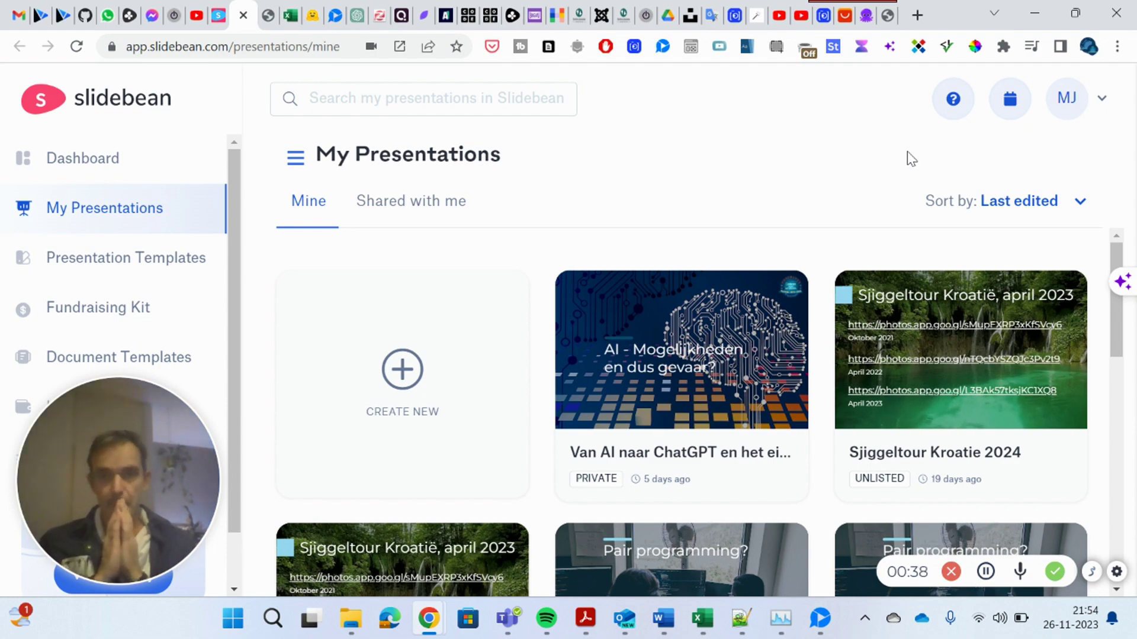
Use the CREATE NEW card to start a presentation, showing the four project types including AI pitch deck
{"action": "scroll", "coordinate": [706, 327], "scroll_direction": "down", "scroll_amount": 5}
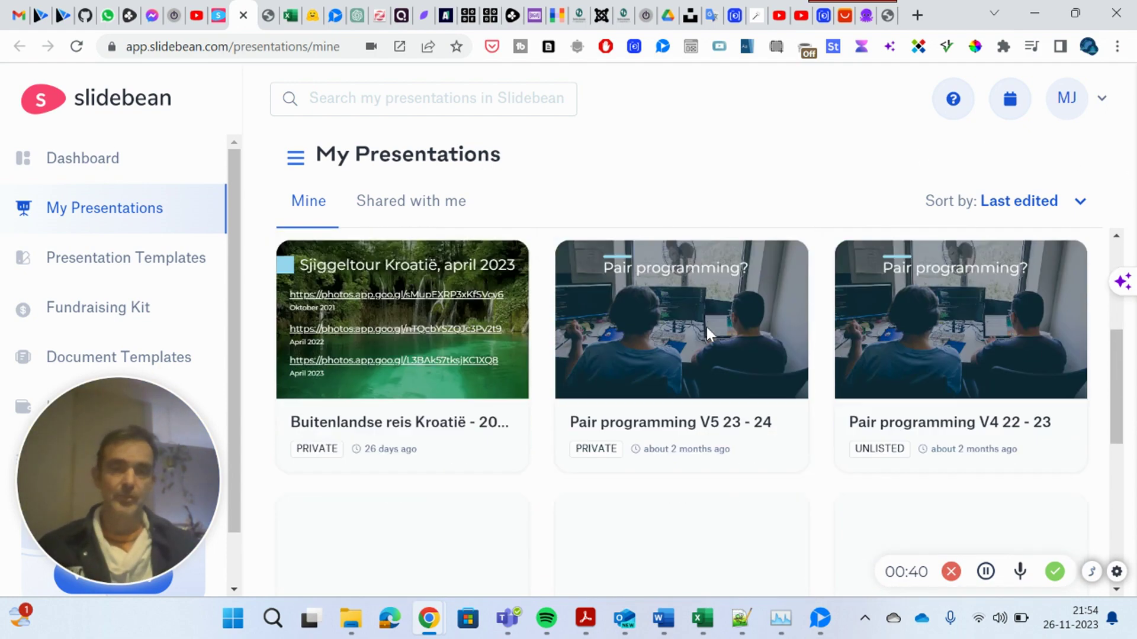
{"action": "scroll", "coordinate": [707, 329], "scroll_direction": "down", "scroll_amount": 5}
{"action": "scroll", "coordinate": [706, 326], "scroll_direction": "down", "scroll_amount": 3}
{"action": "scroll", "coordinate": [705, 326], "scroll_direction": "down", "scroll_amount": 3}
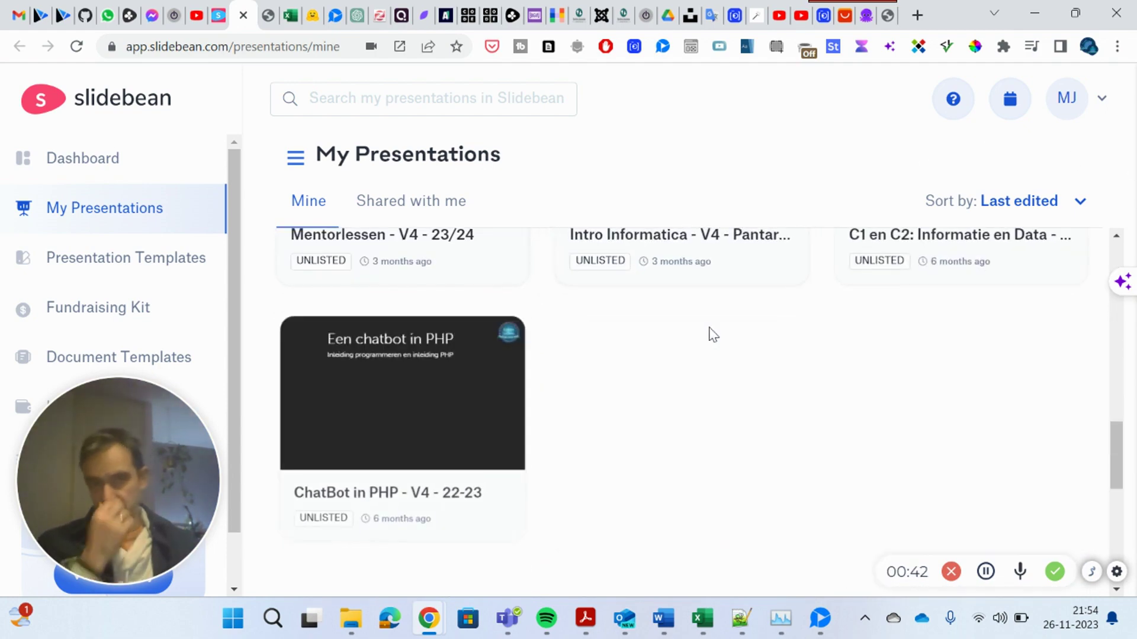
{"action": "scroll", "coordinate": [770, 349], "scroll_direction": "down", "scroll_amount": 4}
{"action": "scroll", "coordinate": [790, 357], "scroll_direction": "down", "scroll_amount": 1}
{"action": "scroll", "coordinate": [791, 357], "scroll_direction": "down", "scroll_amount": 4}
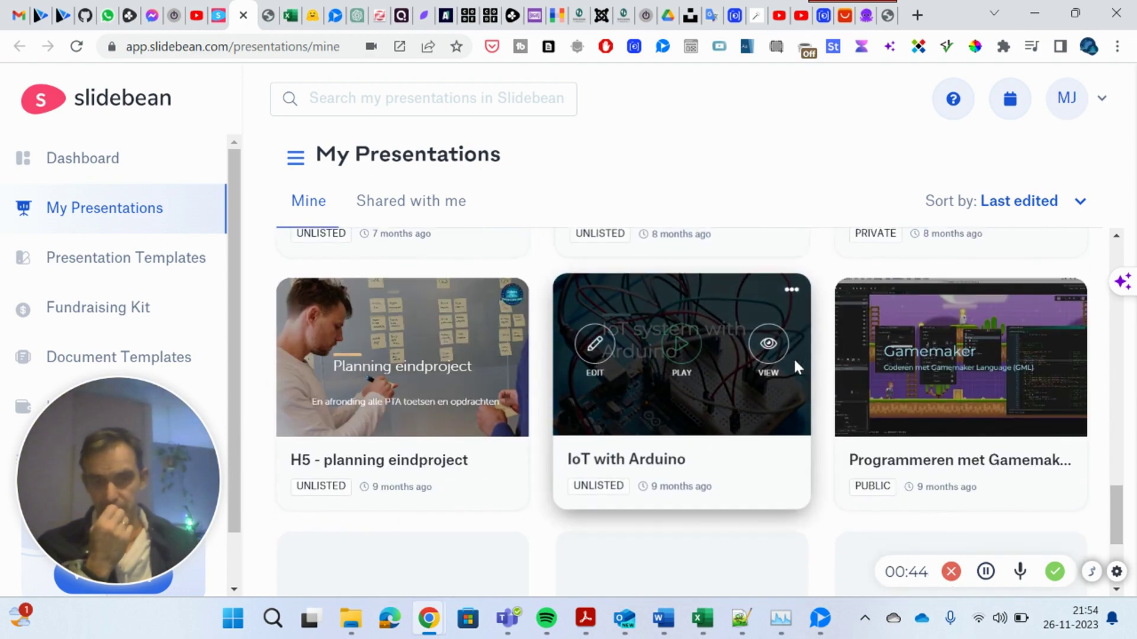
{"action": "scroll", "coordinate": [794, 361], "scroll_direction": "down", "scroll_amount": 2}
{"action": "scroll", "coordinate": [805, 365], "scroll_direction": "down", "scroll_amount": 1}
{"action": "scroll", "coordinate": [827, 376], "scroll_direction": "down", "scroll_amount": 4}
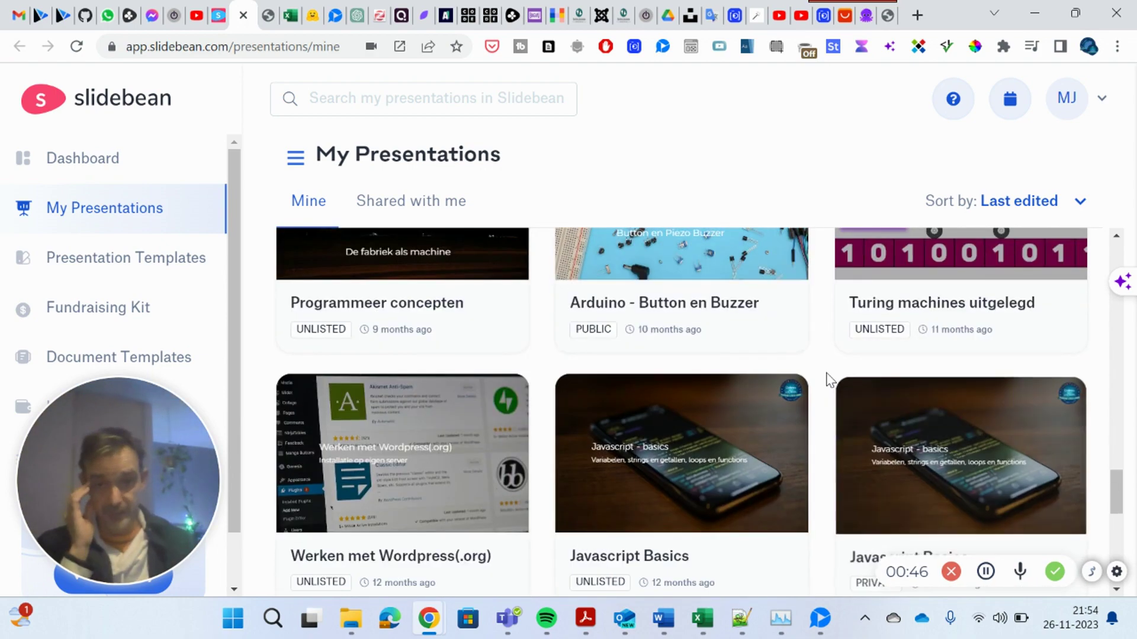
{"action": "scroll", "coordinate": [828, 379], "scroll_direction": "down", "scroll_amount": 3}
{"action": "scroll", "coordinate": [830, 379], "scroll_direction": "down", "scroll_amount": 1}
{"action": "scroll", "coordinate": [830, 379], "scroll_direction": "down", "scroll_amount": 1}
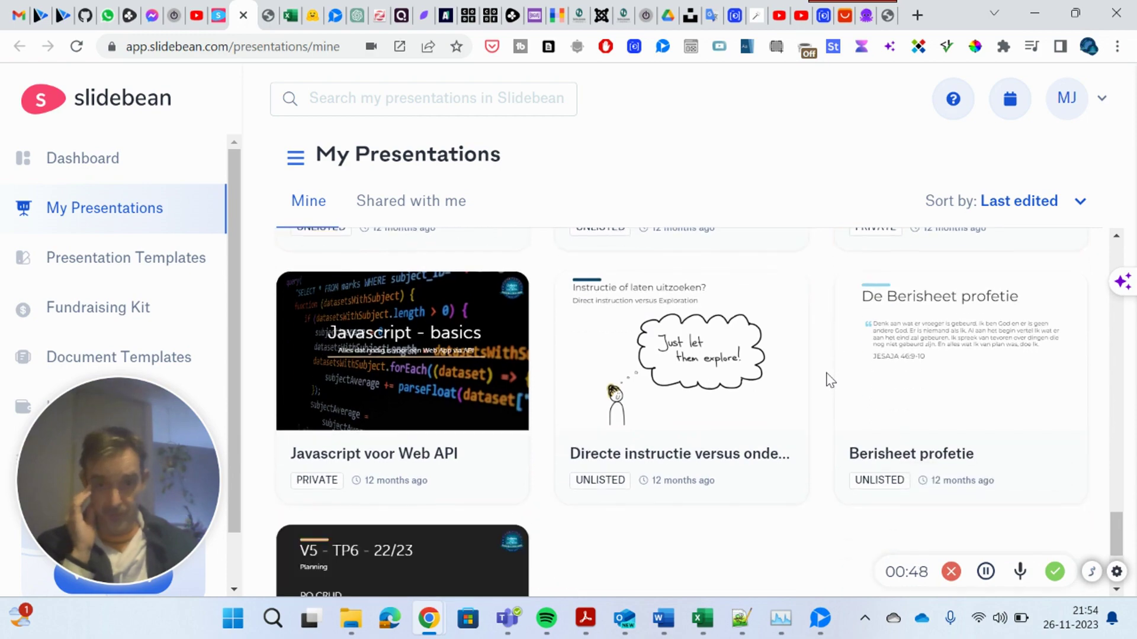
{"action": "scroll", "coordinate": [830, 379], "scroll_direction": "down", "scroll_amount": 3}
{"action": "scroll", "coordinate": [830, 379], "scroll_direction": "down", "scroll_amount": 1}
{"action": "scroll", "coordinate": [830, 379], "scroll_direction": "down", "scroll_amount": 4}
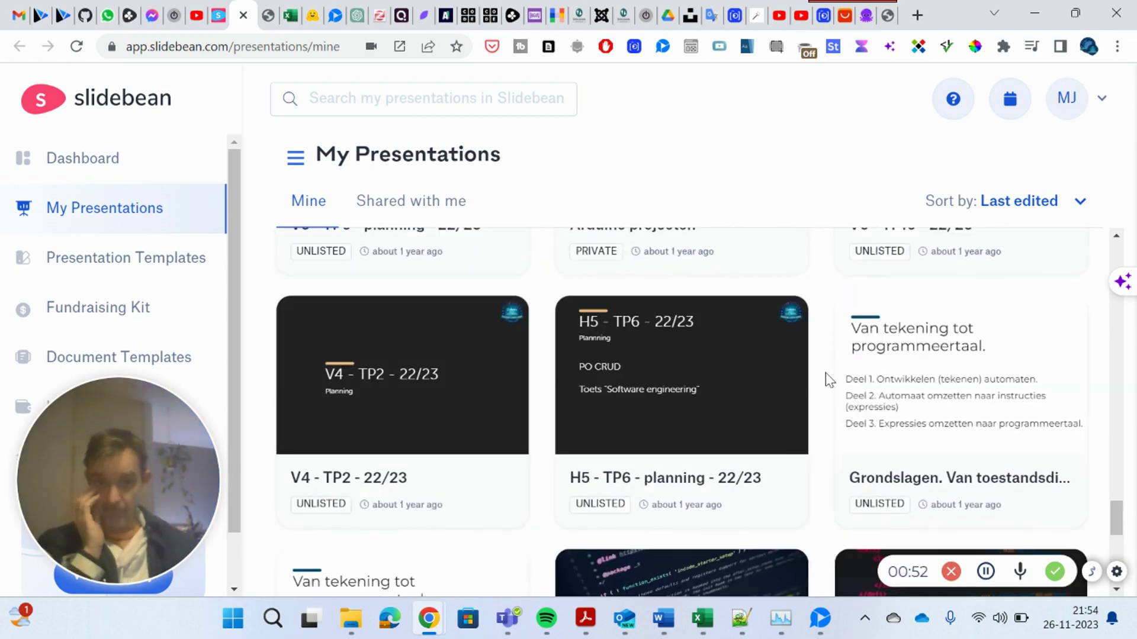
{"action": "scroll", "coordinate": [828, 376], "scroll_direction": "up", "scroll_amount": 5}
{"action": "scroll", "coordinate": [828, 376], "scroll_direction": "up", "scroll_amount": 5}
{"action": "scroll", "coordinate": [859, 385], "scroll_direction": "up", "scroll_amount": 5}
{"action": "scroll", "coordinate": [859, 385], "scroll_direction": "up", "scroll_amount": 5}
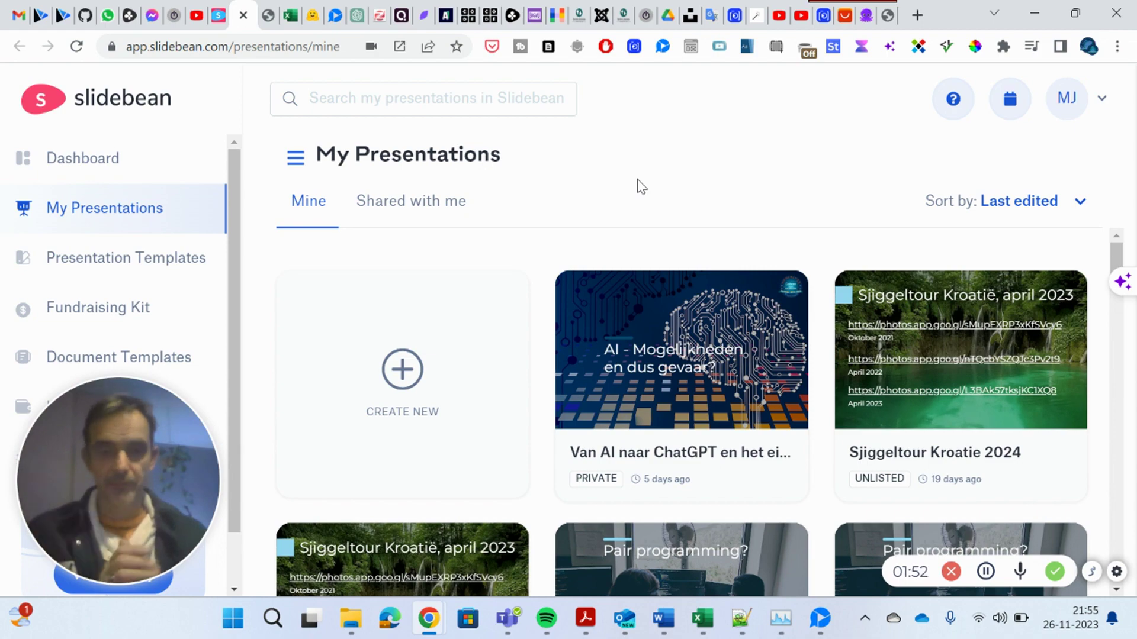
{"action": "left_click", "coordinate": [402, 389]}
{"action": "scroll", "coordinate": [791, 285], "scroll_direction": "down", "scroll_amount": 1}
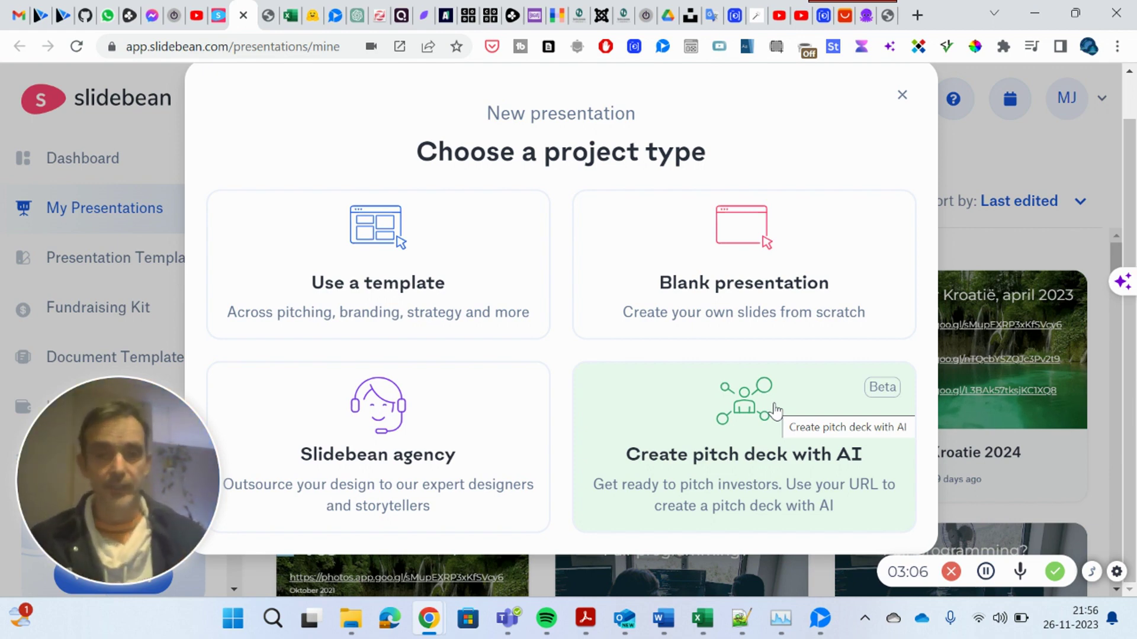
{"action": "left_click", "coordinate": [722, 422]}
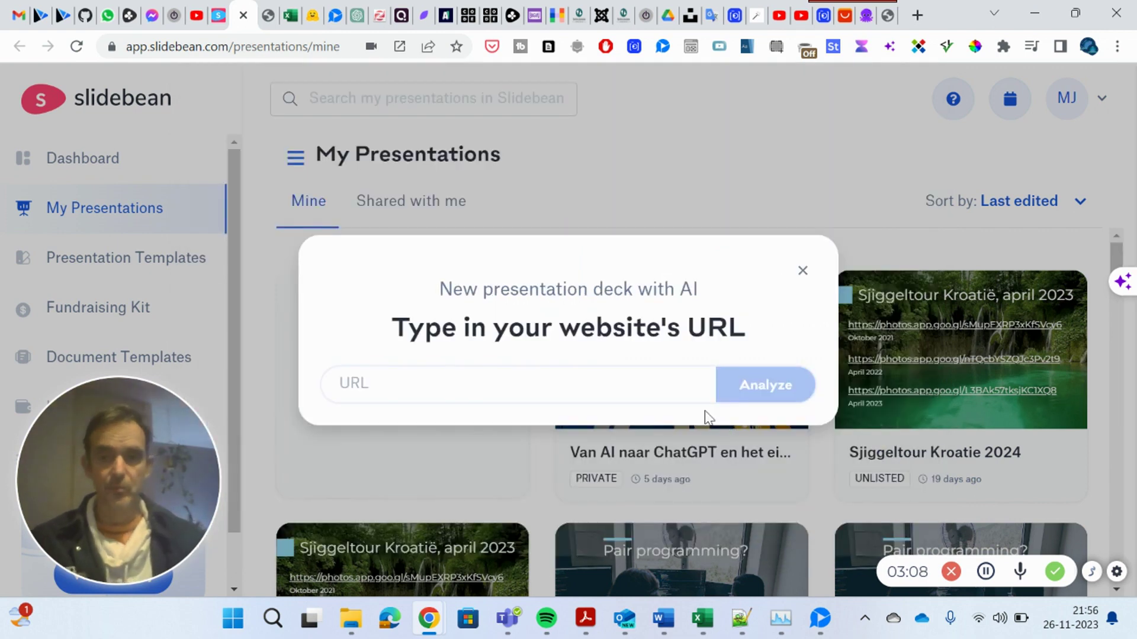
{"action": "left_click", "coordinate": [604, 387]}
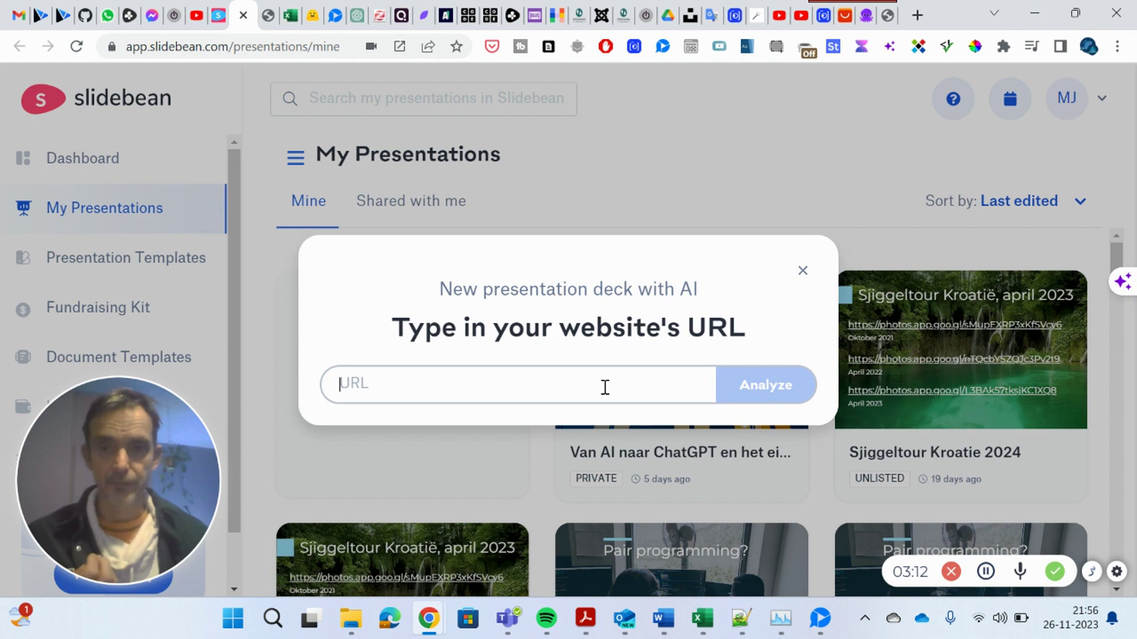
{"action": "type", "text": "https://codepanta.nl/"}
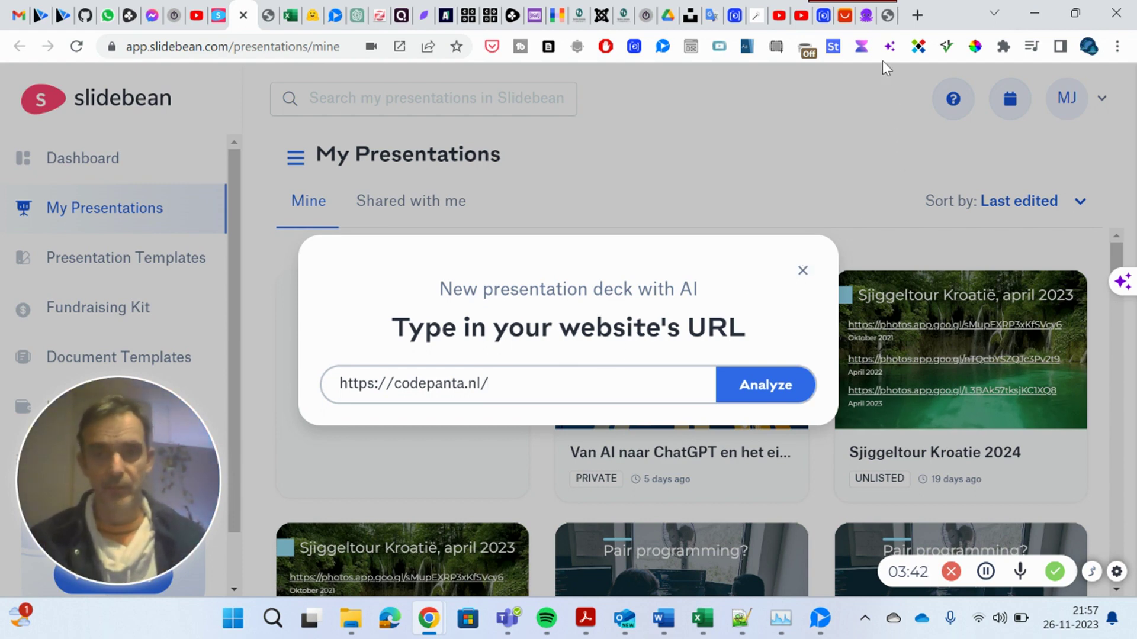
Switch to the codepanta.nl site, read its Online leeromgeving intro, and dismiss the chat welcome
{"action": "left_click", "coordinate": [887, 17]}
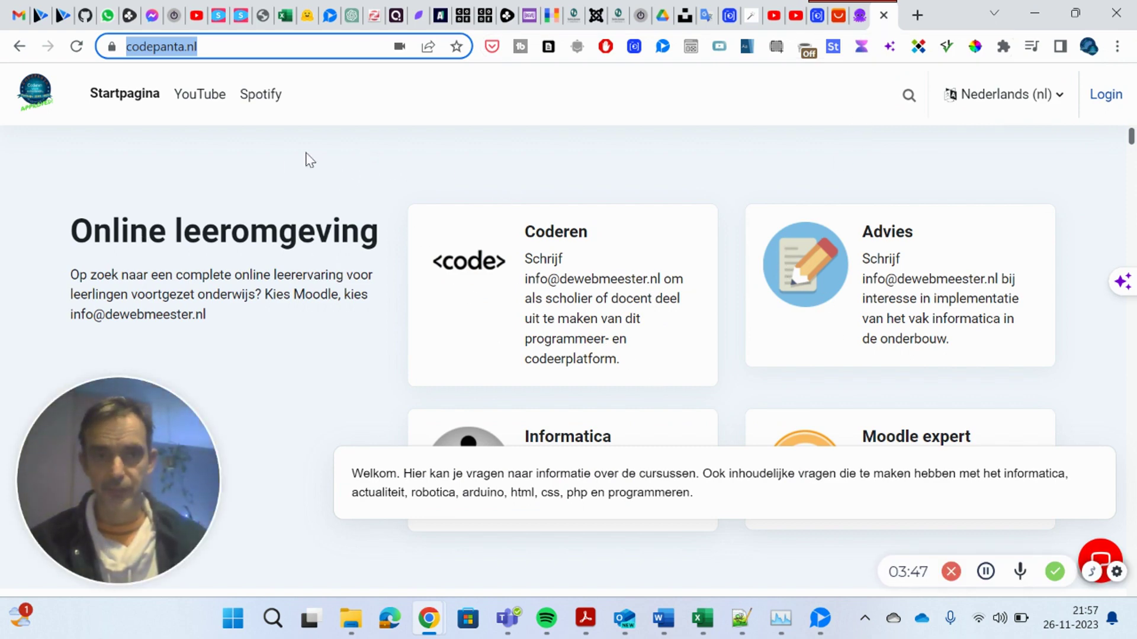
{"action": "scroll", "coordinate": [298, 169], "scroll_direction": "down", "scroll_amount": 1}
{"action": "scroll", "coordinate": [459, 191], "scroll_direction": "down", "scroll_amount": 1}
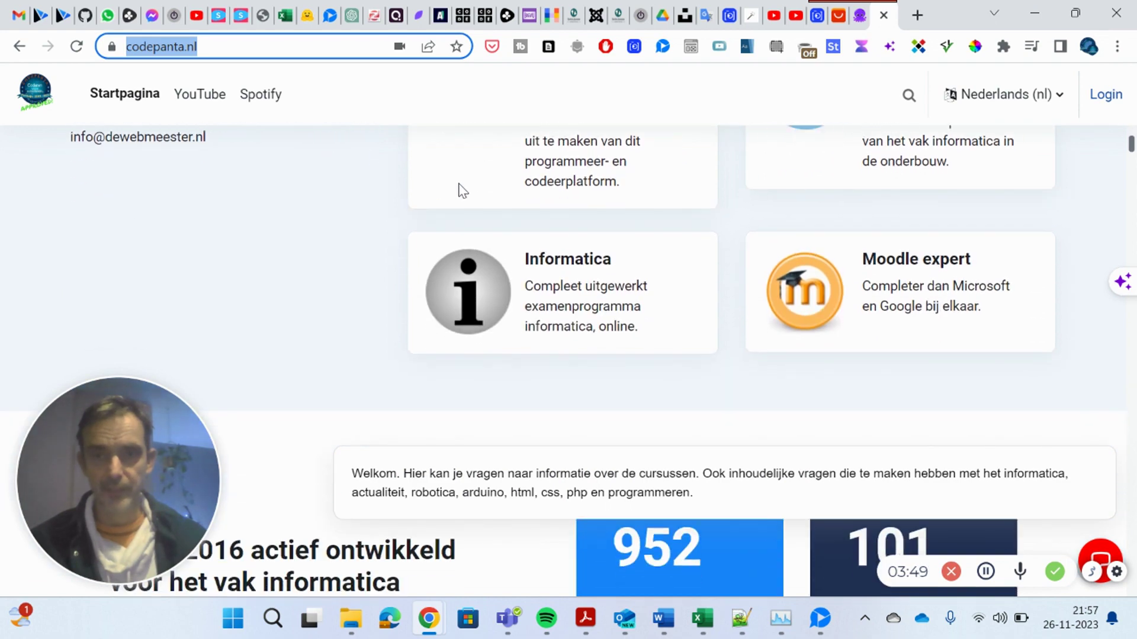
{"action": "scroll", "coordinate": [589, 168], "scroll_direction": "up", "scroll_amount": 1}
{"action": "scroll", "coordinate": [591, 168], "scroll_direction": "down", "scroll_amount": 1}
{"action": "scroll", "coordinate": [595, 170], "scroll_direction": "up", "scroll_amount": 1}
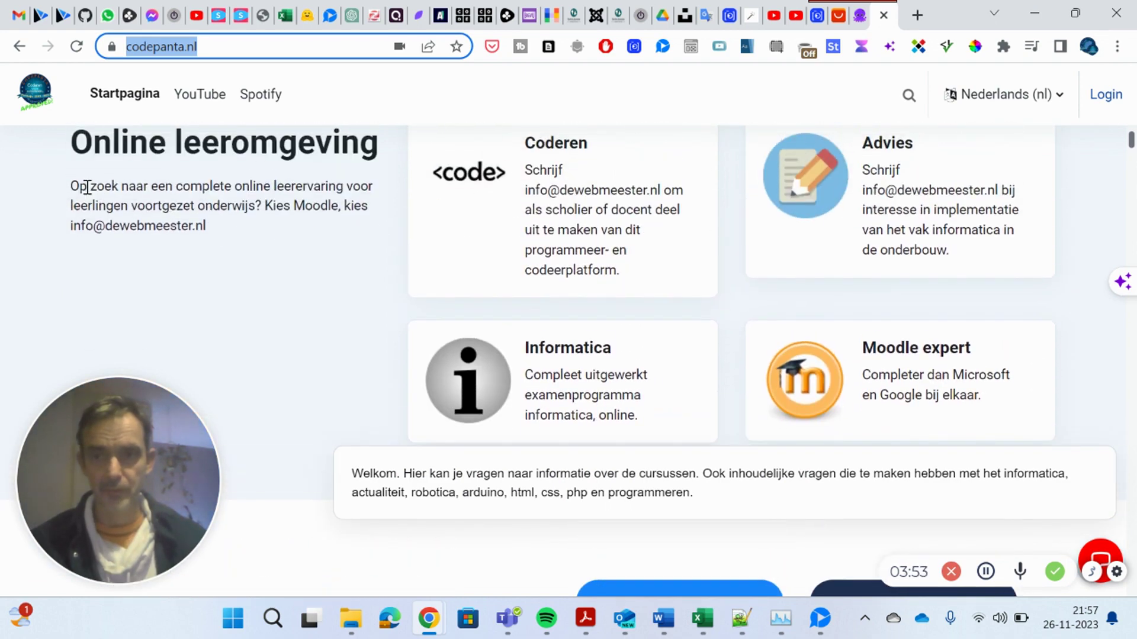
{"action": "left_click_drag", "start_coordinate": [87, 187], "coordinate": [264, 226]}
{"action": "left_click", "coordinate": [289, 237]}
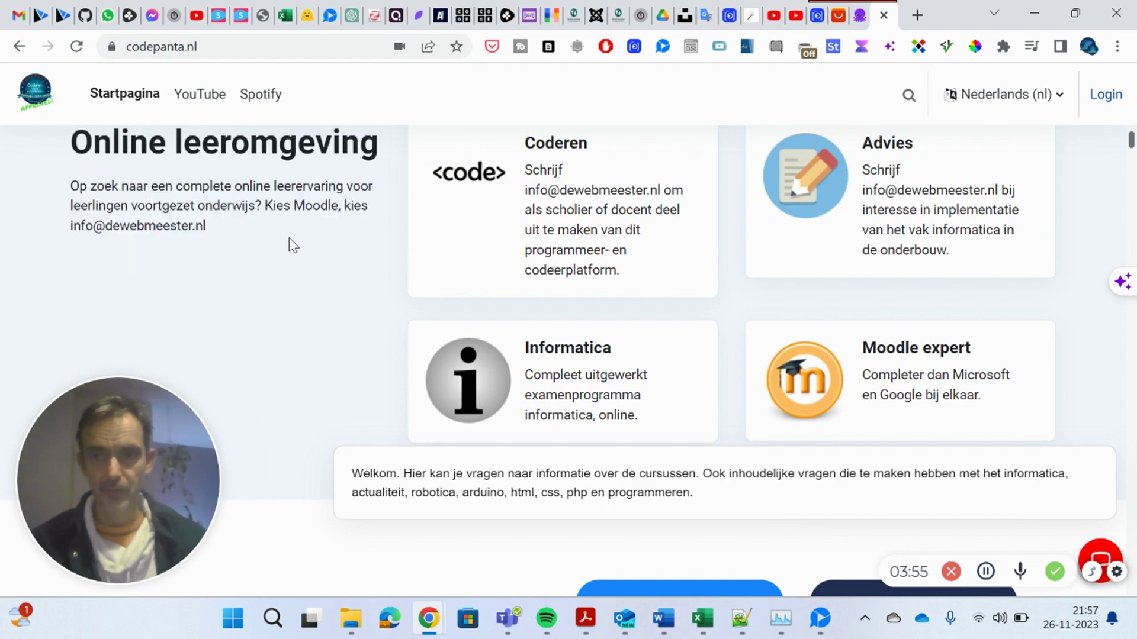
{"action": "scroll", "coordinate": [289, 239], "scroll_direction": "down", "scroll_amount": 1}
{"action": "scroll", "coordinate": [289, 239], "scroll_direction": "down", "scroll_amount": 2}
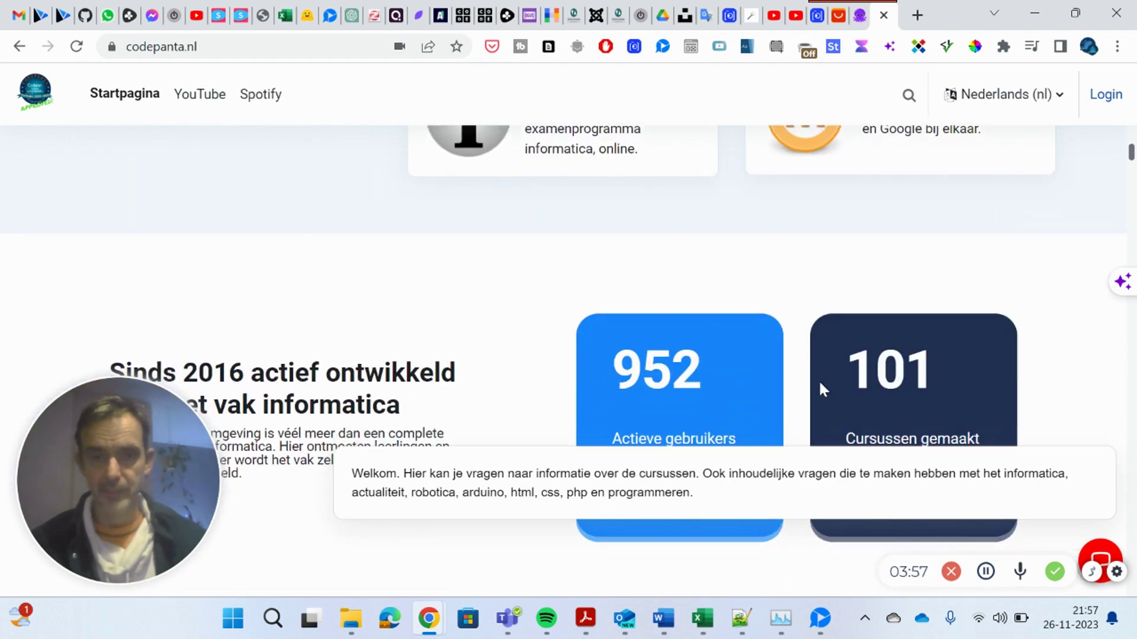
{"action": "mouse_move", "coordinate": [1065, 480]}
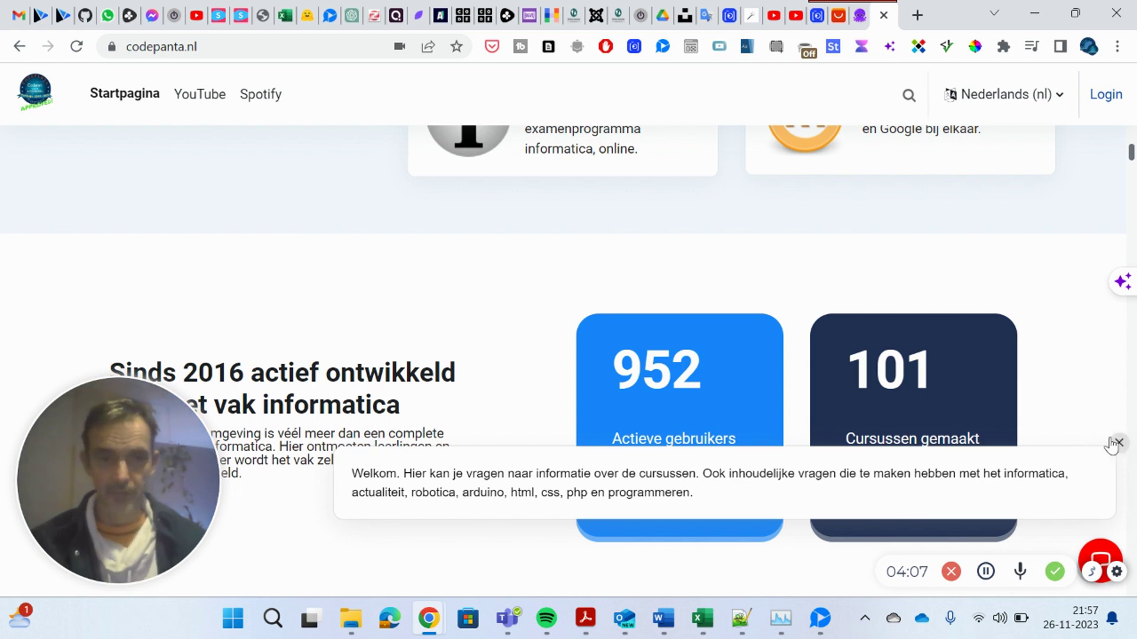
{"action": "left_click", "coordinate": [1116, 445]}
Browse the course cards, select the 101 course stat, and return to Slidebean's URL prompt
{"action": "scroll", "coordinate": [884, 344], "scroll_direction": "down", "scroll_amount": 1}
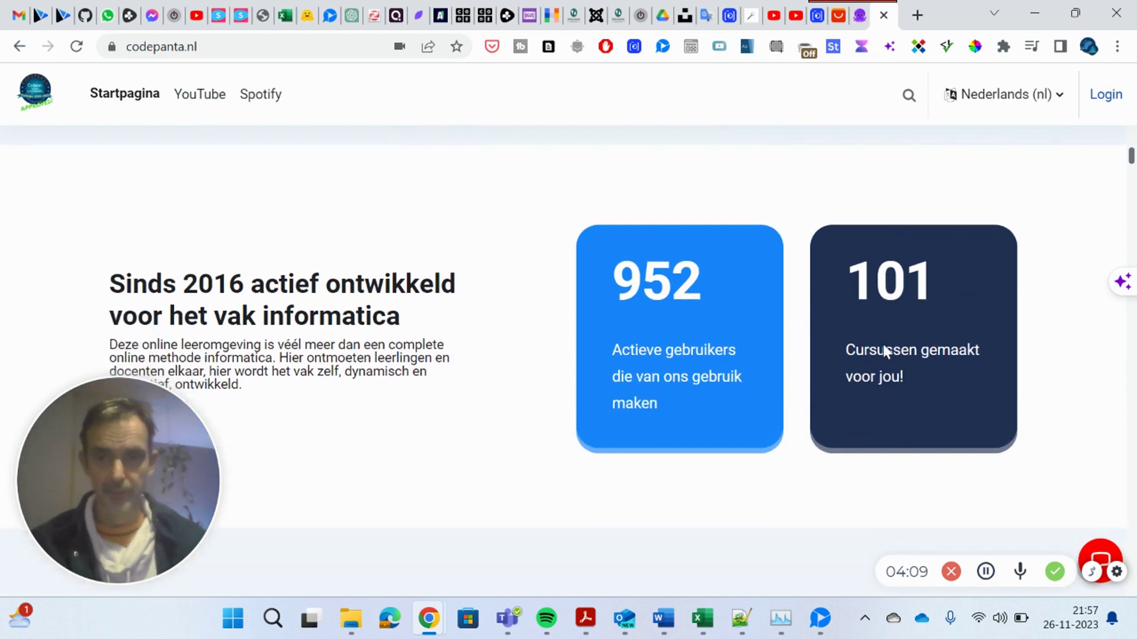
{"action": "scroll", "coordinate": [883, 342], "scroll_direction": "down", "scroll_amount": 1}
{"action": "scroll", "coordinate": [781, 351], "scroll_direction": "down", "scroll_amount": 2}
{"action": "scroll", "coordinate": [781, 345], "scroll_direction": "down", "scroll_amount": 2}
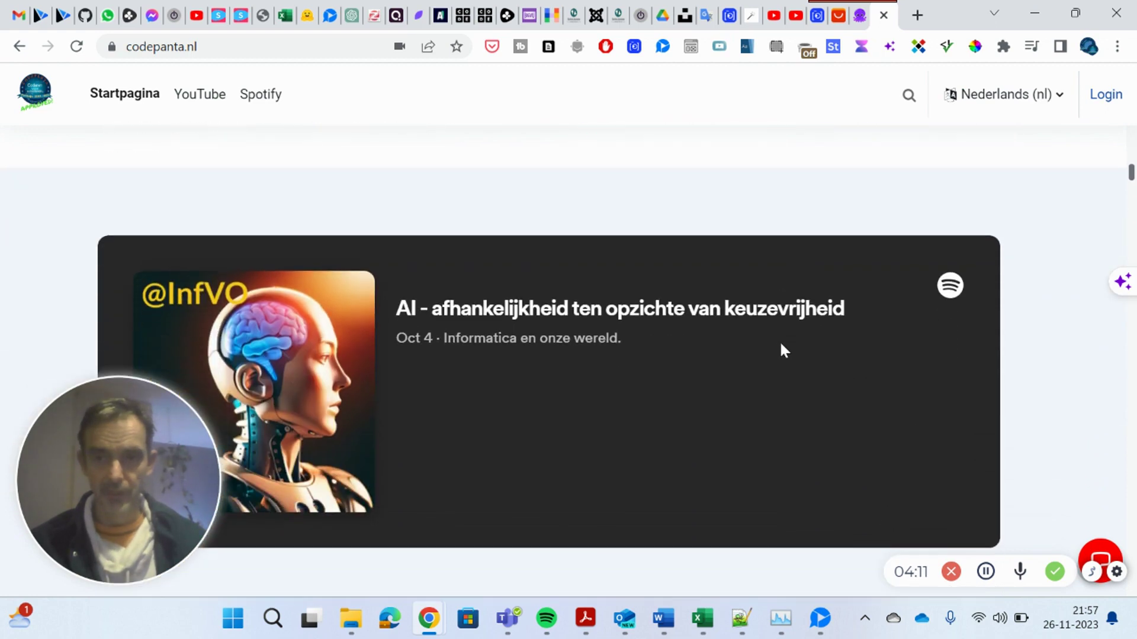
{"action": "scroll", "coordinate": [782, 346], "scroll_direction": "down", "scroll_amount": 1}
{"action": "scroll", "coordinate": [782, 345], "scroll_direction": "down", "scroll_amount": 3}
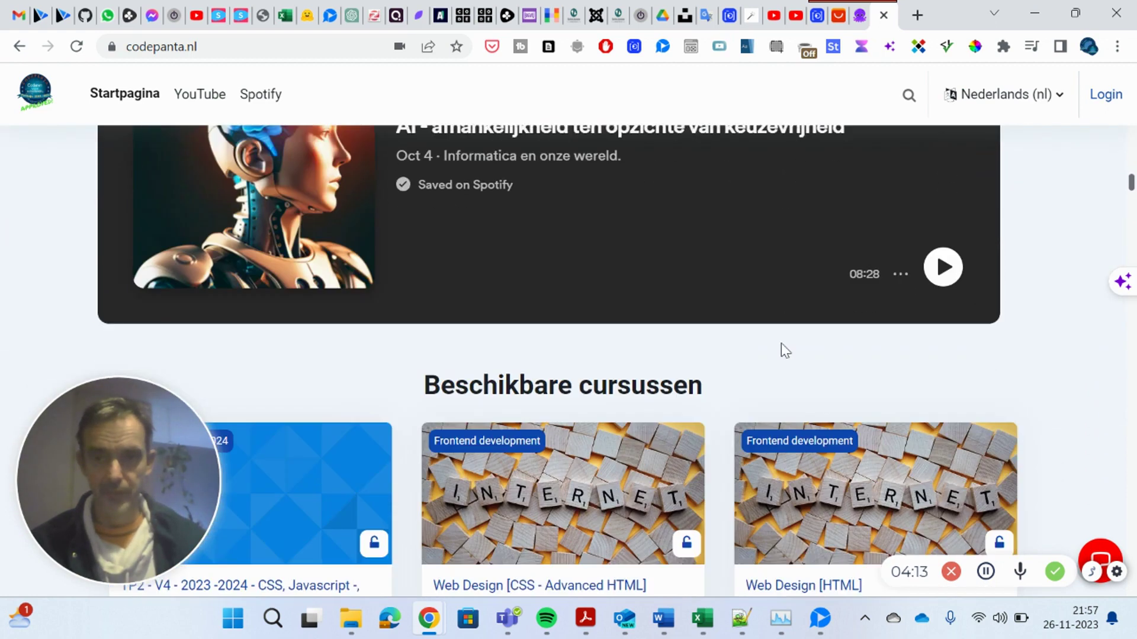
{"action": "scroll", "coordinate": [782, 345], "scroll_direction": "down", "scroll_amount": 4}
{"action": "scroll", "coordinate": [782, 345], "scroll_direction": "down", "scroll_amount": 2}
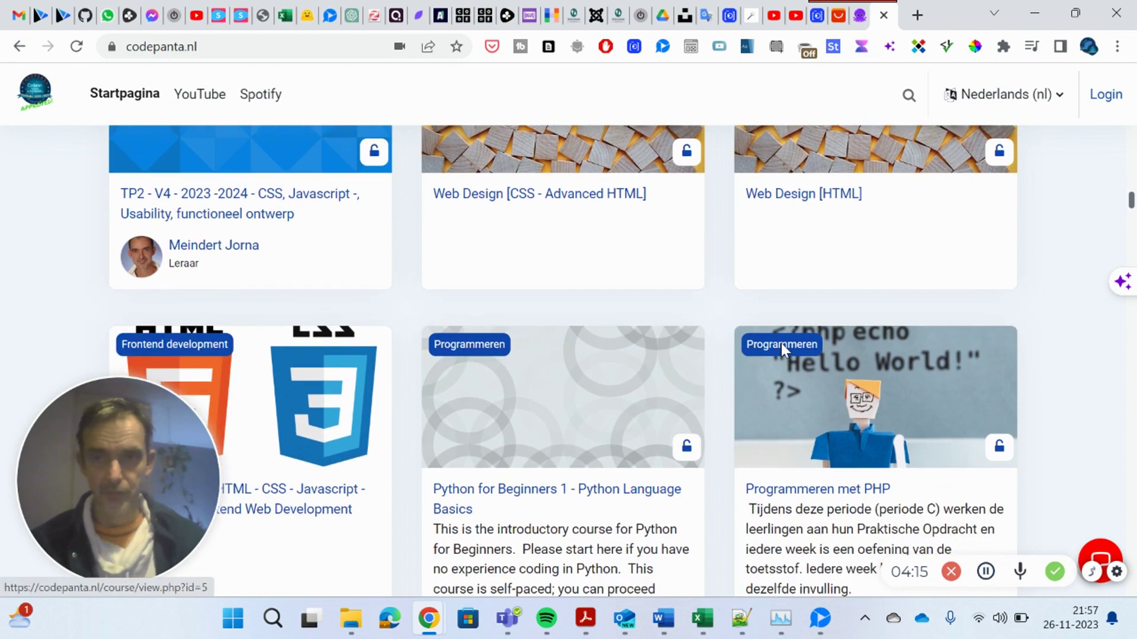
{"action": "scroll", "coordinate": [904, 268], "scroll_direction": "down", "scroll_amount": 3}
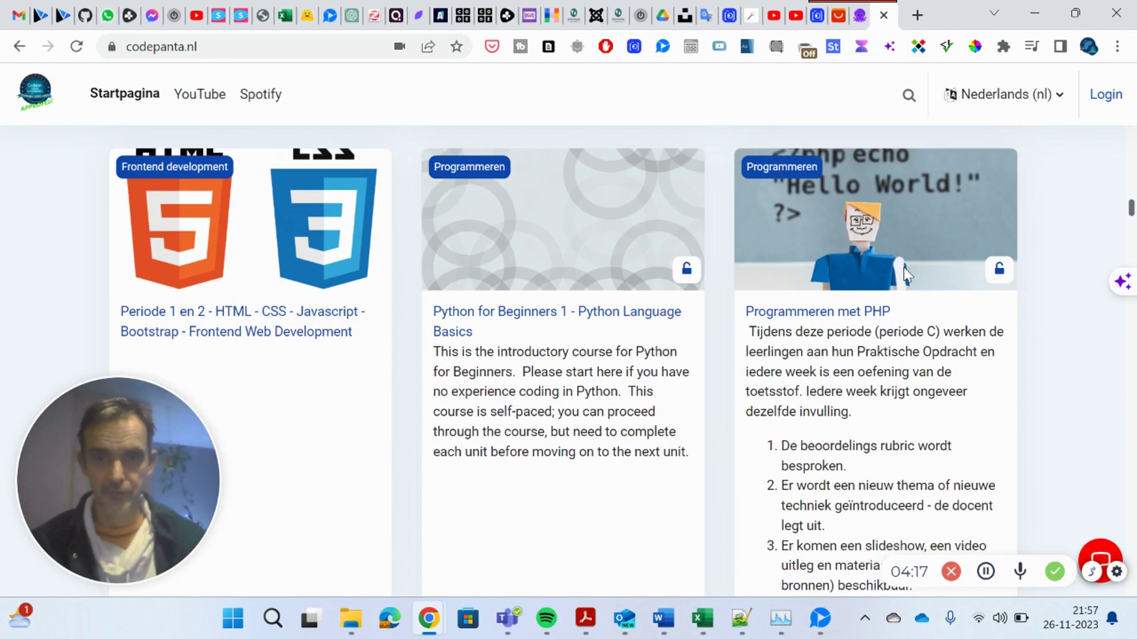
{"action": "scroll", "coordinate": [894, 273], "scroll_direction": "down", "scroll_amount": 2}
{"action": "scroll", "coordinate": [894, 273], "scroll_direction": "down", "scroll_amount": 1}
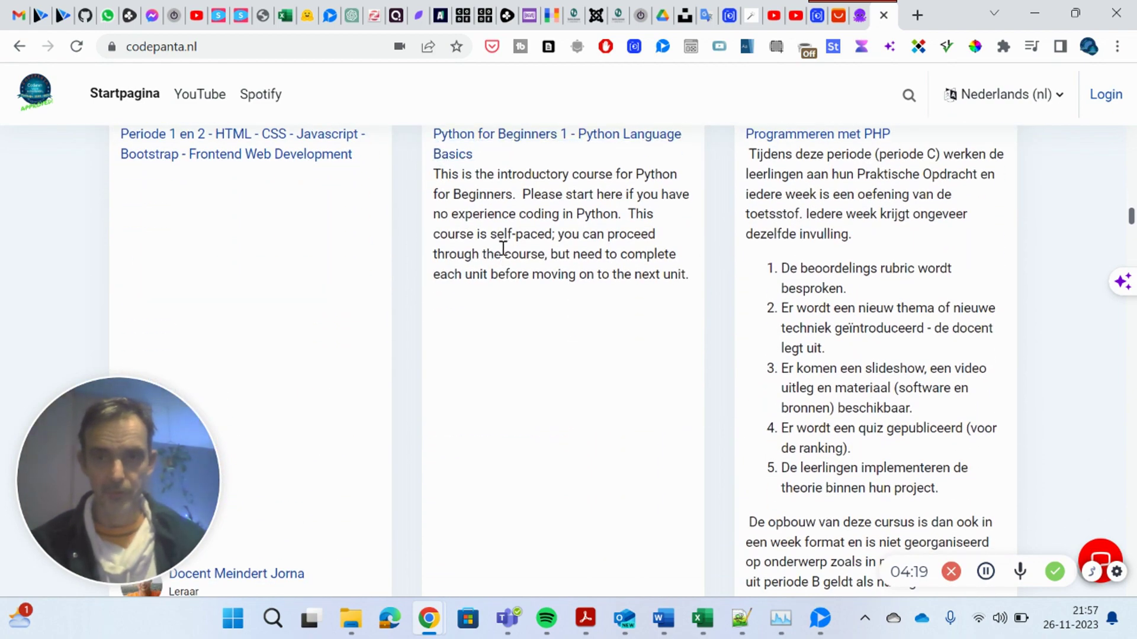
{"action": "scroll", "coordinate": [827, 224], "scroll_direction": "down", "scroll_amount": 2}
{"action": "scroll", "coordinate": [829, 223], "scroll_direction": "down", "scroll_amount": 3}
{"action": "scroll", "coordinate": [831, 224], "scroll_direction": "down", "scroll_amount": 5}
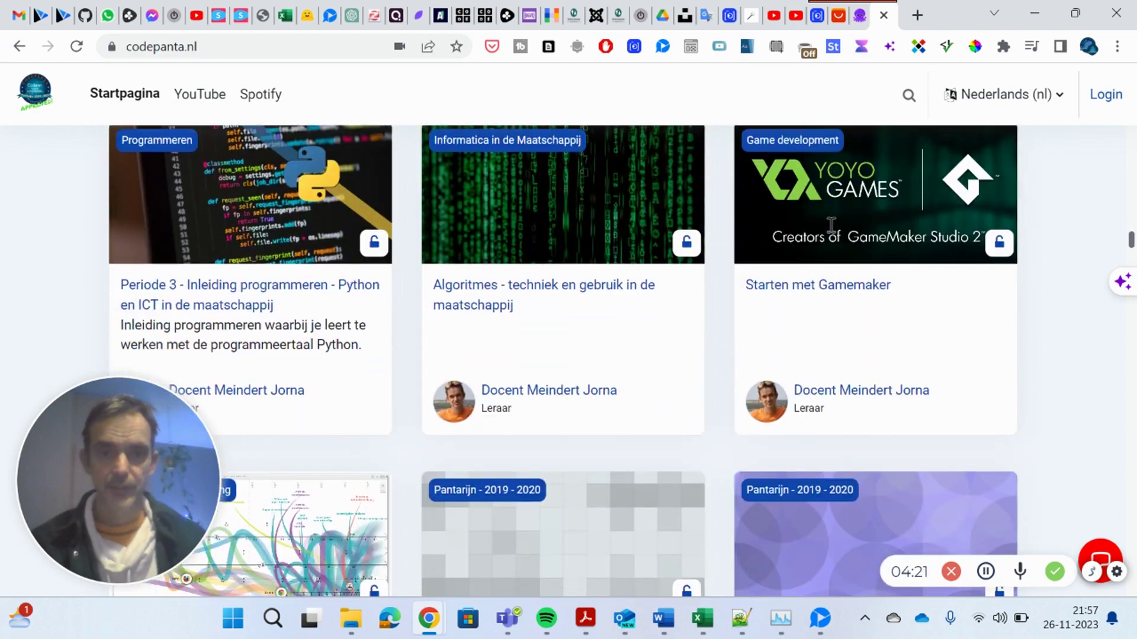
{"action": "scroll", "coordinate": [831, 224], "scroll_direction": "down", "scroll_amount": 5}
{"action": "scroll", "coordinate": [831, 225], "scroll_direction": "down", "scroll_amount": 7}
{"action": "scroll", "coordinate": [832, 225], "scroll_direction": "down", "scroll_amount": 6}
{"action": "scroll", "coordinate": [833, 228], "scroll_direction": "down", "scroll_amount": 6}
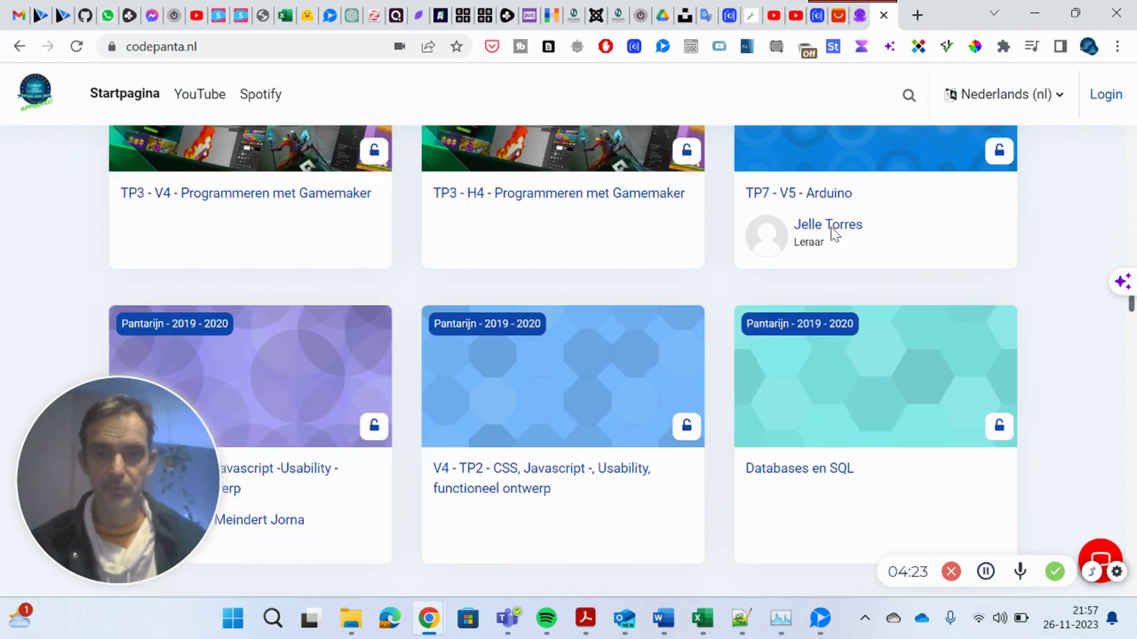
{"action": "scroll", "coordinate": [830, 226], "scroll_direction": "down", "scroll_amount": 5}
{"action": "scroll", "coordinate": [830, 226], "scroll_direction": "down", "scroll_amount": 6}
{"action": "scroll", "coordinate": [830, 226], "scroll_direction": "down", "scroll_amount": 6}
{"action": "scroll", "coordinate": [830, 225], "scroll_direction": "down", "scroll_amount": 7}
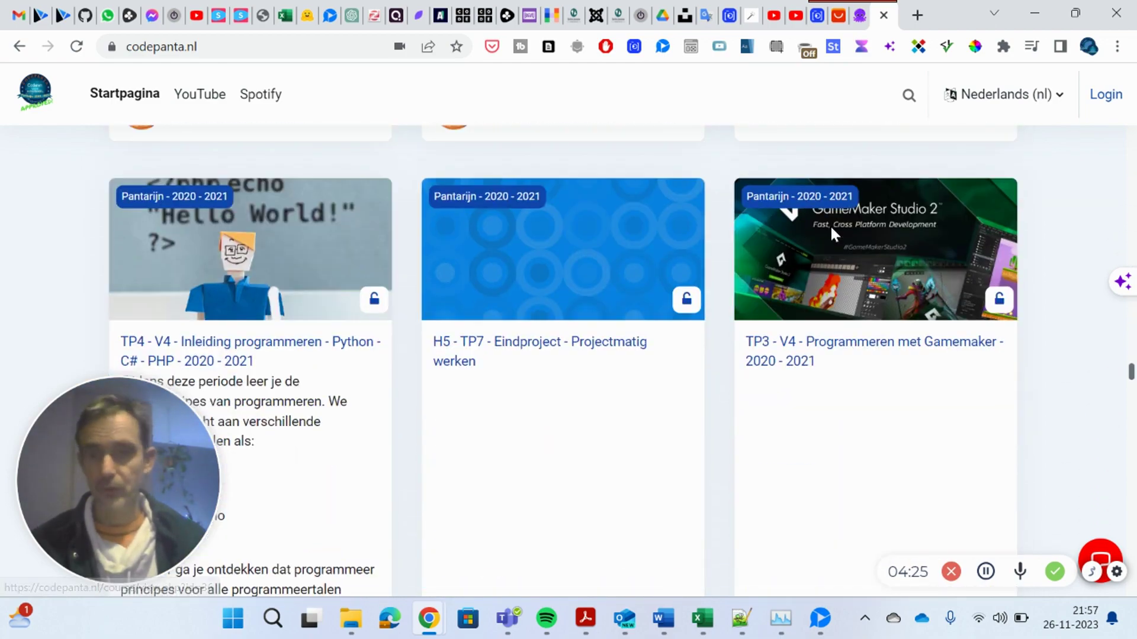
{"action": "scroll", "coordinate": [830, 225], "scroll_direction": "down", "scroll_amount": 3}
{"action": "scroll", "coordinate": [830, 226], "scroll_direction": "down", "scroll_amount": 6}
{"action": "scroll", "coordinate": [830, 227], "scroll_direction": "down", "scroll_amount": 4}
{"action": "scroll", "coordinate": [830, 226], "scroll_direction": "down", "scroll_amount": 4}
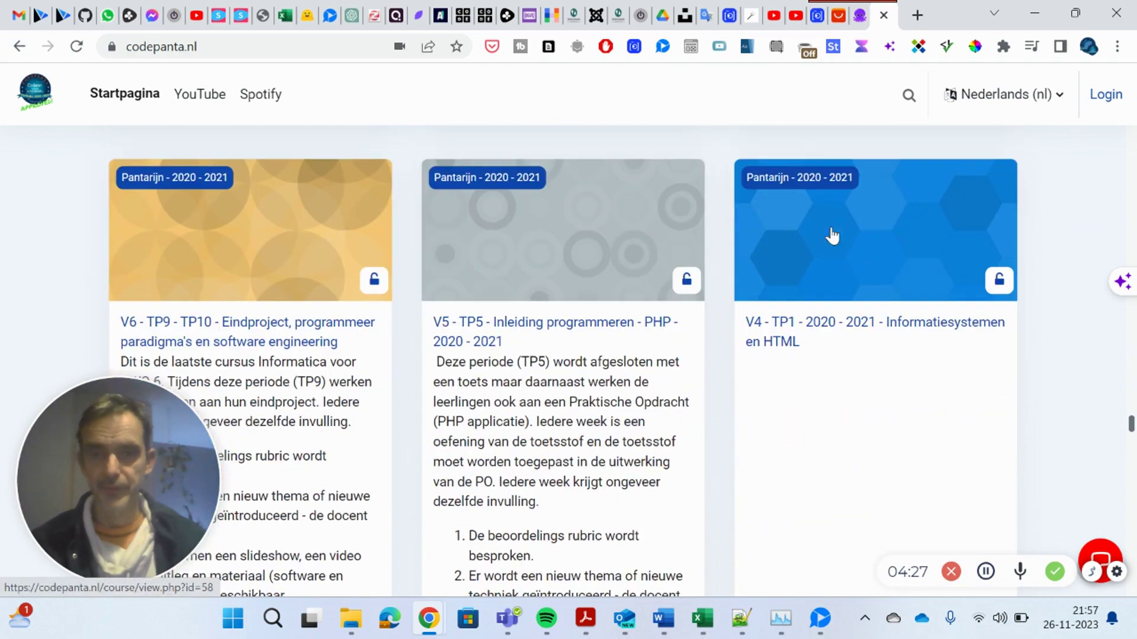
{"action": "scroll", "coordinate": [831, 236], "scroll_direction": "down", "scroll_amount": 5}
{"action": "scroll", "coordinate": [832, 236], "scroll_direction": "down", "scroll_amount": 6}
{"action": "scroll", "coordinate": [833, 235], "scroll_direction": "down", "scroll_amount": 5}
{"action": "scroll", "coordinate": [834, 235], "scroll_direction": "down", "scroll_amount": 5}
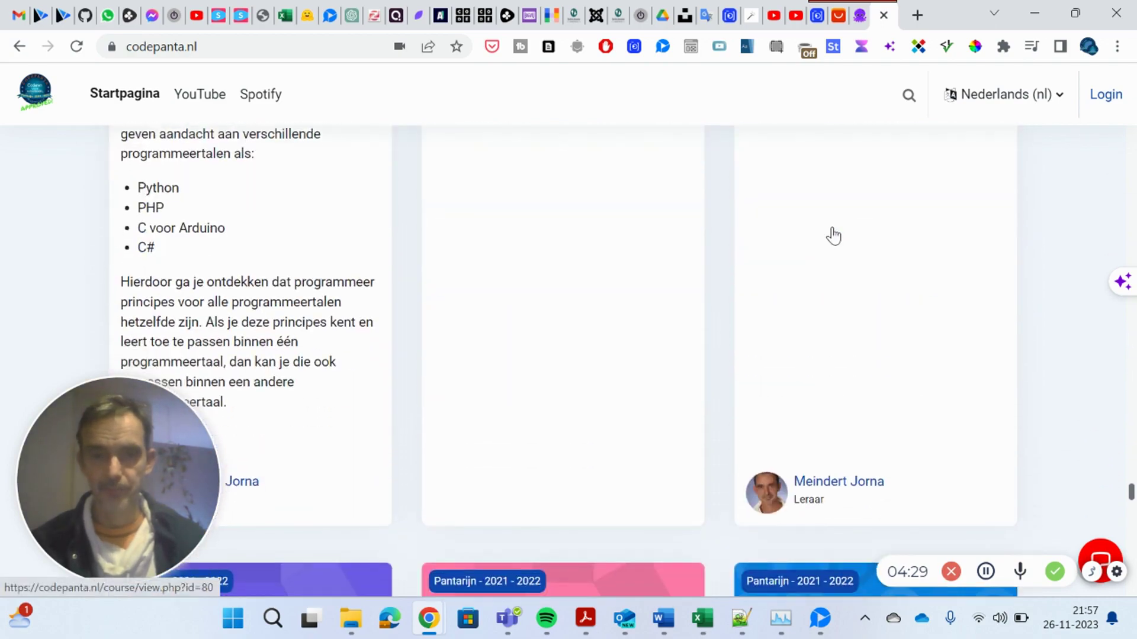
{"action": "scroll", "coordinate": [833, 236], "scroll_direction": "down", "scroll_amount": 6}
{"action": "scroll", "coordinate": [833, 235], "scroll_direction": "down", "scroll_amount": 5}
{"action": "scroll", "coordinate": [833, 236], "scroll_direction": "down", "scroll_amount": 5}
{"action": "scroll", "coordinate": [835, 235], "scroll_direction": "down", "scroll_amount": 5}
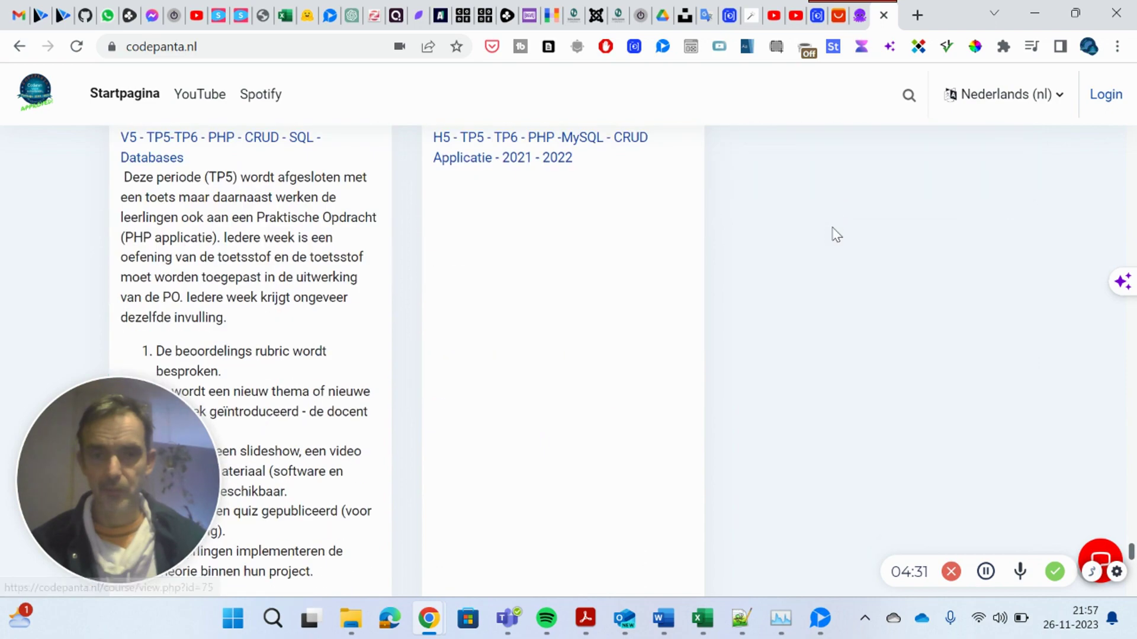
{"action": "scroll", "coordinate": [835, 235], "scroll_direction": "down", "scroll_amount": 5}
{"action": "scroll", "coordinate": [835, 235], "scroll_direction": "down", "scroll_amount": 6}
{"action": "scroll", "coordinate": [835, 235], "scroll_direction": "down", "scroll_amount": 1}
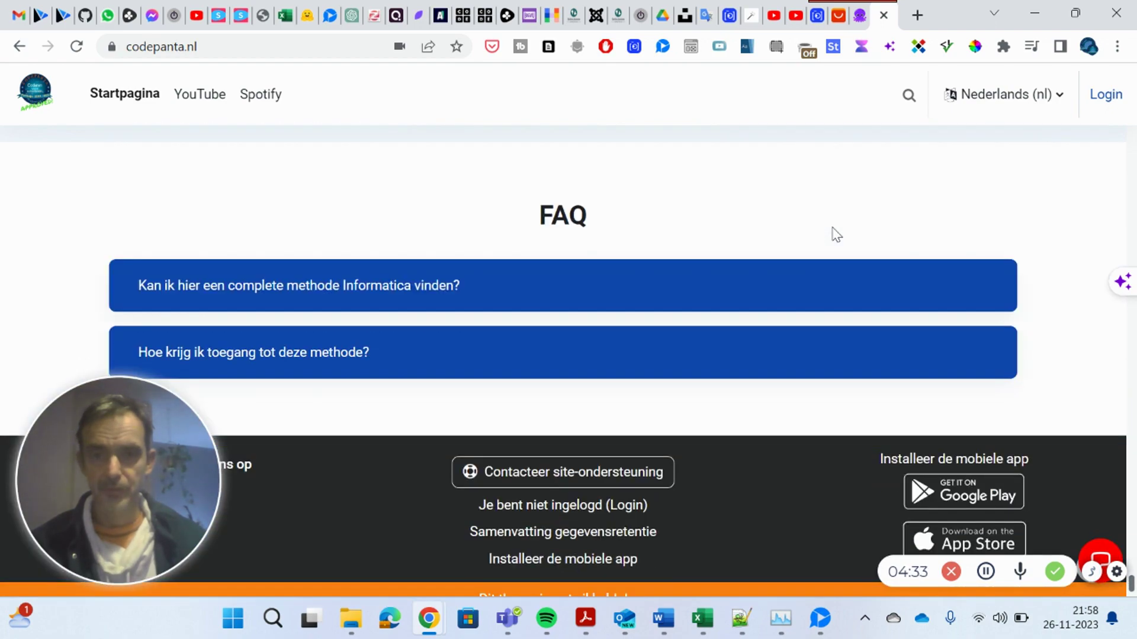
{"action": "scroll", "coordinate": [832, 234], "scroll_direction": "up", "scroll_amount": 3}
{"action": "scroll", "coordinate": [888, 239], "scroll_direction": "down", "scroll_amount": 1}
{"action": "scroll", "coordinate": [1065, 333], "scroll_direction": "down", "scroll_amount": 2}
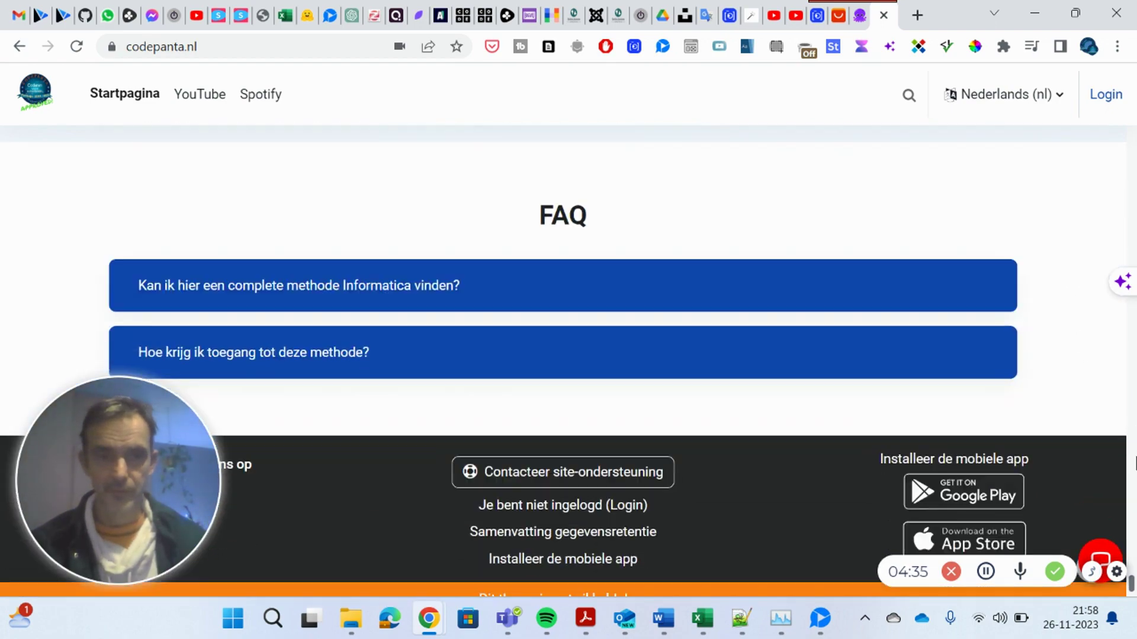
{"action": "scroll", "coordinate": [1066, 334], "scroll_direction": "down", "scroll_amount": 1}
{"action": "scroll", "coordinate": [848, 294], "scroll_direction": "up", "scroll_amount": 5}
{"action": "scroll", "coordinate": [811, 266], "scroll_direction": "up", "scroll_amount": 6}
{"action": "scroll", "coordinate": [808, 270], "scroll_direction": "up", "scroll_amount": 5}
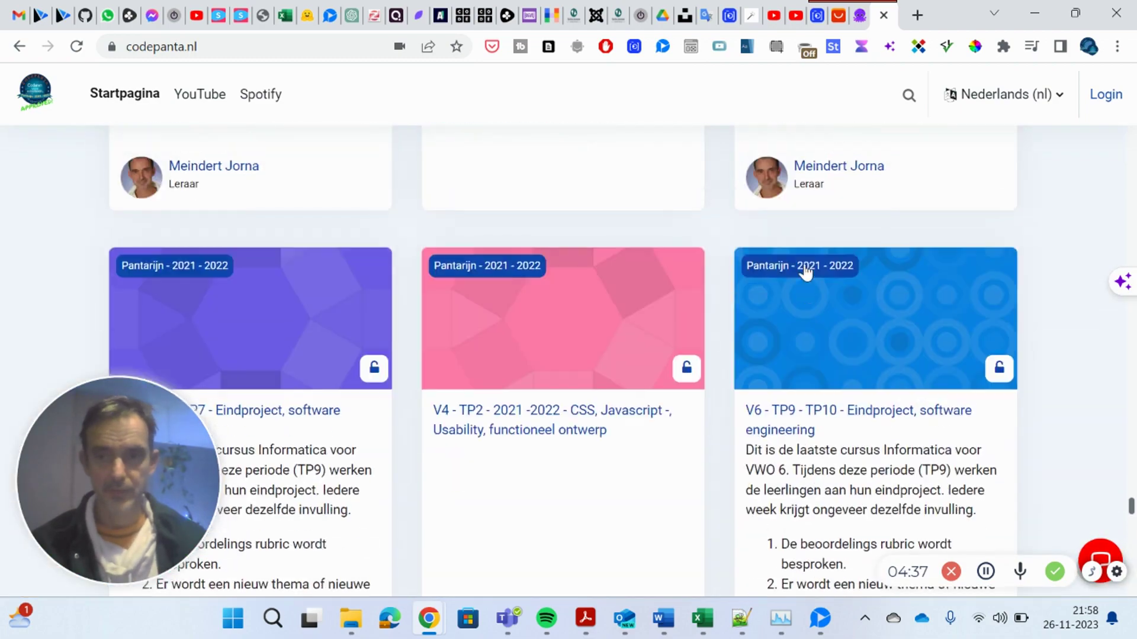
{"action": "scroll", "coordinate": [805, 270], "scroll_direction": "up", "scroll_amount": 5}
{"action": "scroll", "coordinate": [805, 269], "scroll_direction": "up", "scroll_amount": 3}
{"action": "scroll", "coordinate": [802, 271], "scroll_direction": "up", "scroll_amount": 5}
{"action": "scroll", "coordinate": [805, 269], "scroll_direction": "up", "scroll_amount": 5}
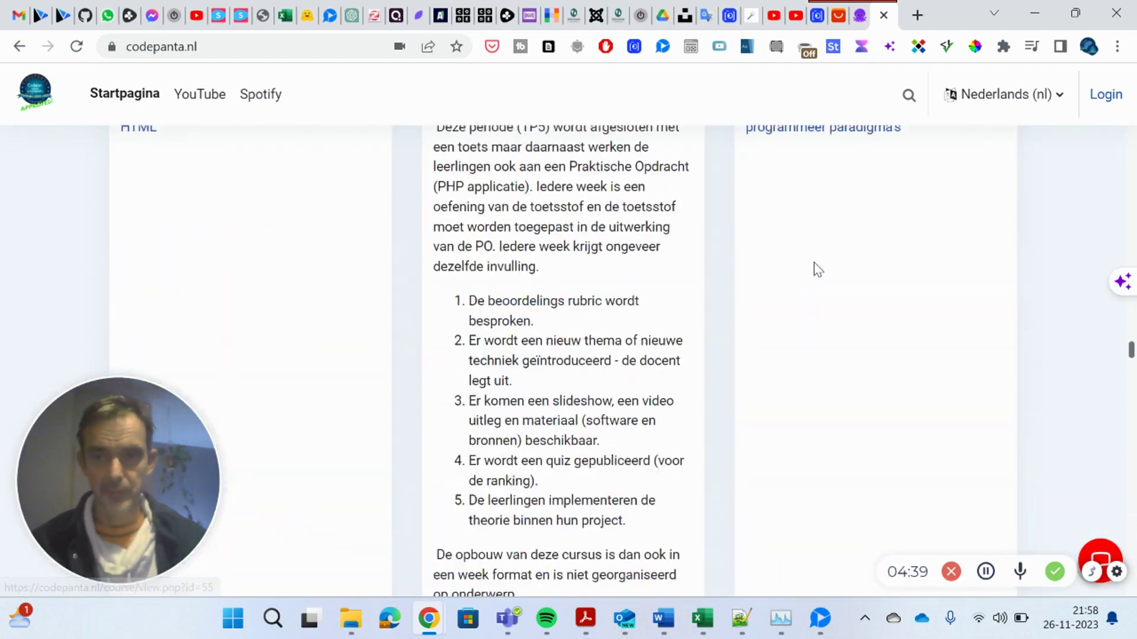
{"action": "scroll", "coordinate": [813, 266], "scroll_direction": "up", "scroll_amount": 5}
{"action": "scroll", "coordinate": [814, 267], "scroll_direction": "up", "scroll_amount": 5}
{"action": "scroll", "coordinate": [815, 269], "scroll_direction": "up", "scroll_amount": 5}
{"action": "scroll", "coordinate": [815, 270], "scroll_direction": "up", "scroll_amount": 5}
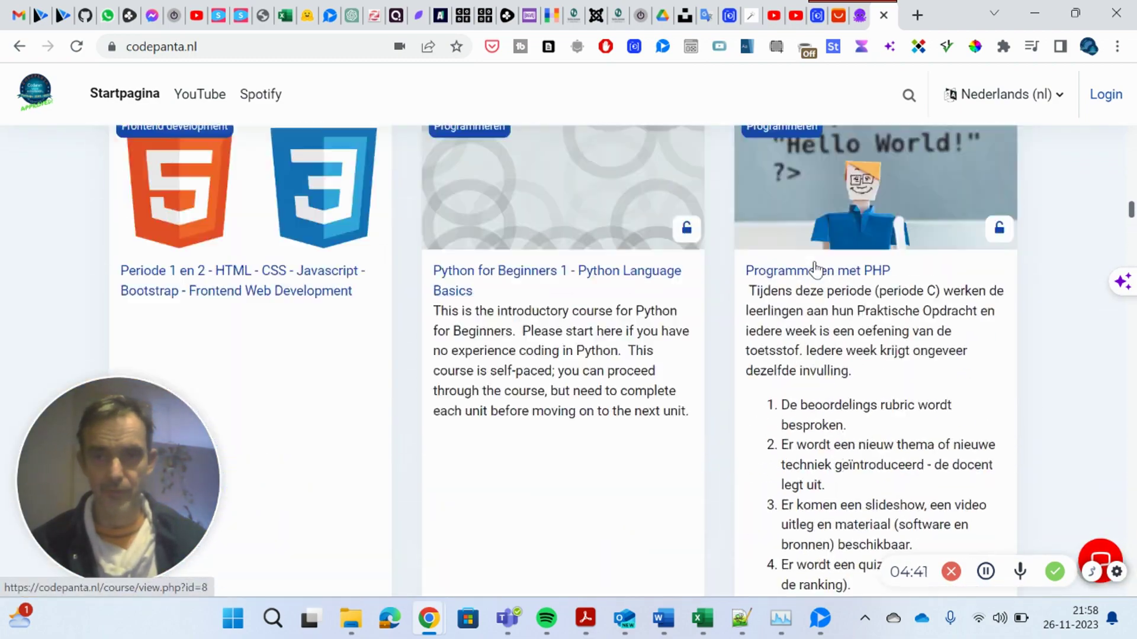
{"action": "scroll", "coordinate": [814, 267], "scroll_direction": "up", "scroll_amount": 5}
{"action": "scroll", "coordinate": [812, 260], "scroll_direction": "up", "scroll_amount": 5}
{"action": "scroll", "coordinate": [814, 263], "scroll_direction": "up", "scroll_amount": 3}
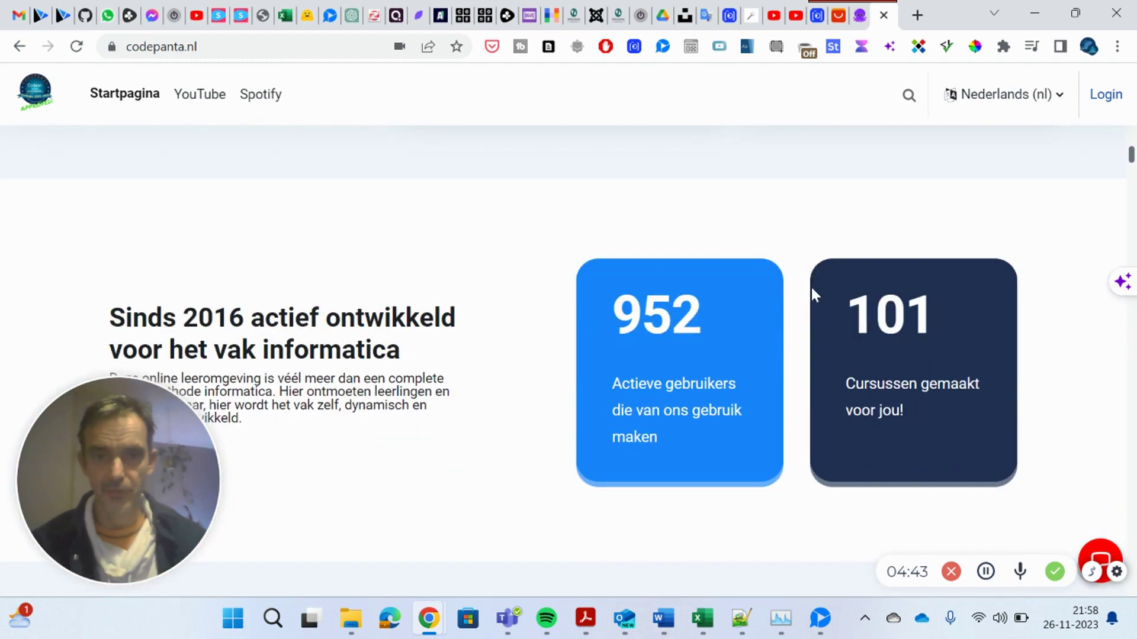
{"action": "double_click", "coordinate": [853, 321]}
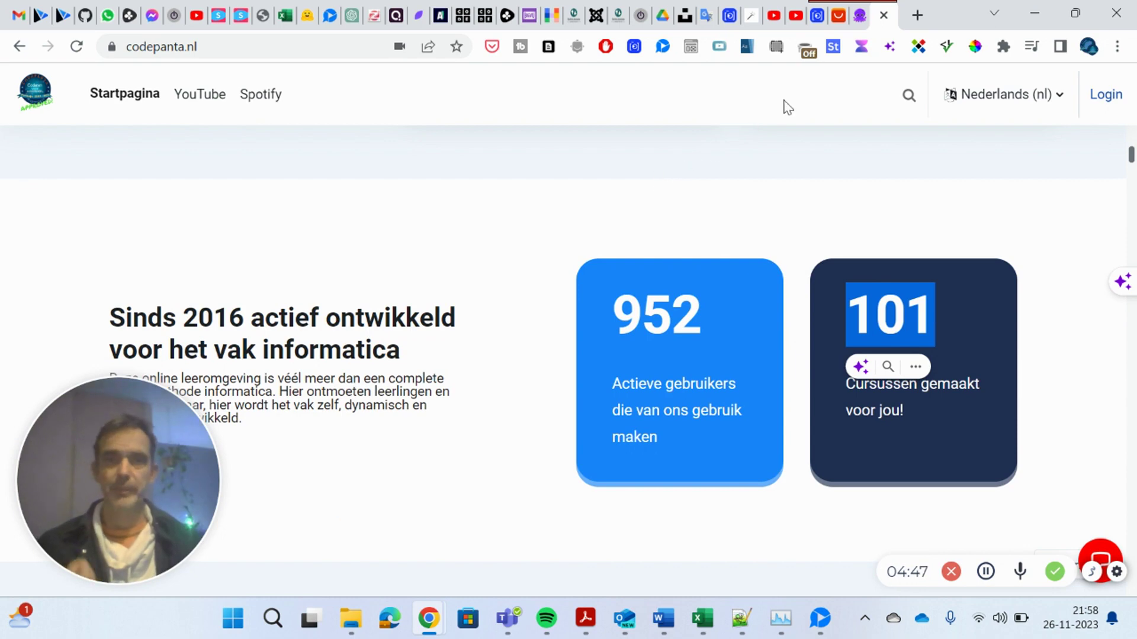
{"action": "left_click", "coordinate": [240, 16]}
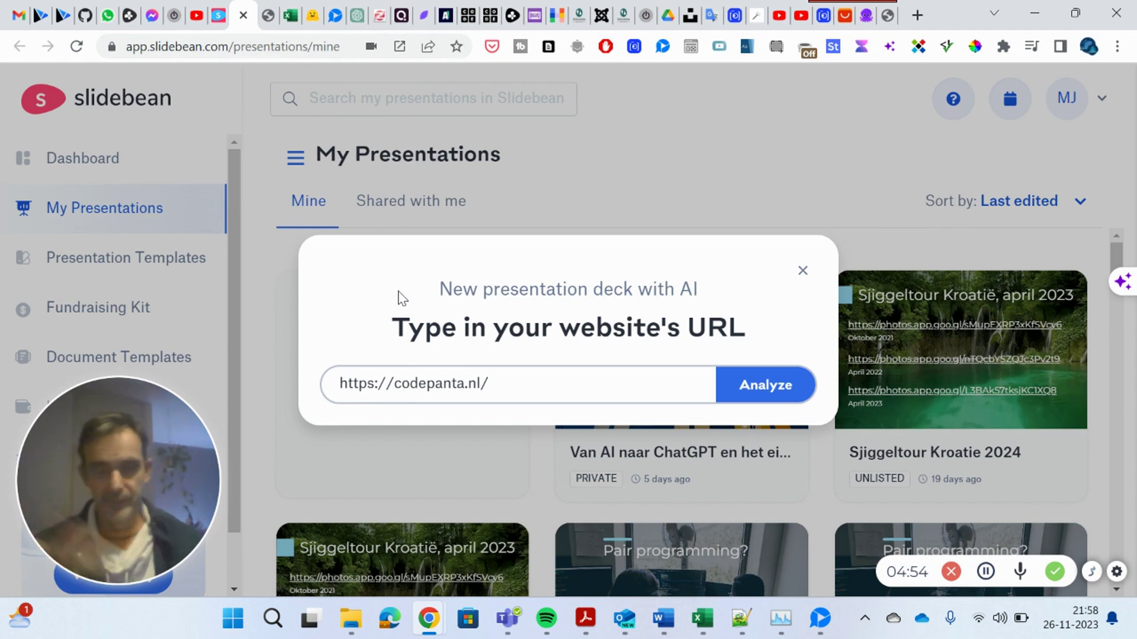
Analyze codepanta.nl to generate the DeWebMeester pitch deck in the editor
{"action": "left_click", "coordinate": [763, 386]}
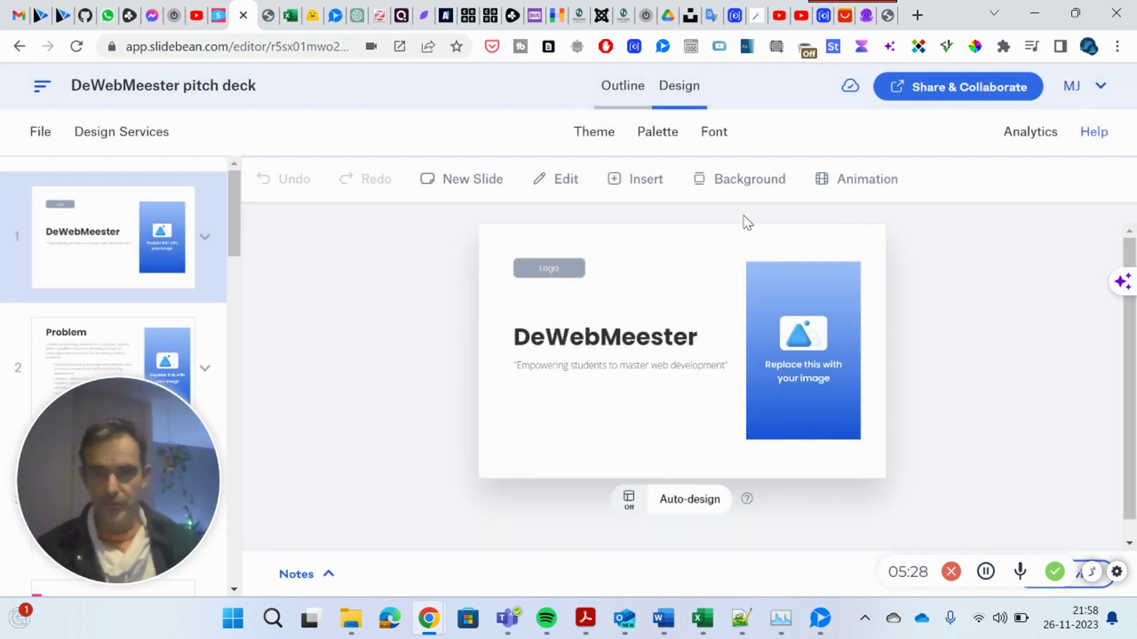
Select the title slide's placeholder image beside 'Empowering students to master web development' to show its Properties
{"action": "left_click_drag", "start_coordinate": [134, 465], "coordinate": [1028, 379]}
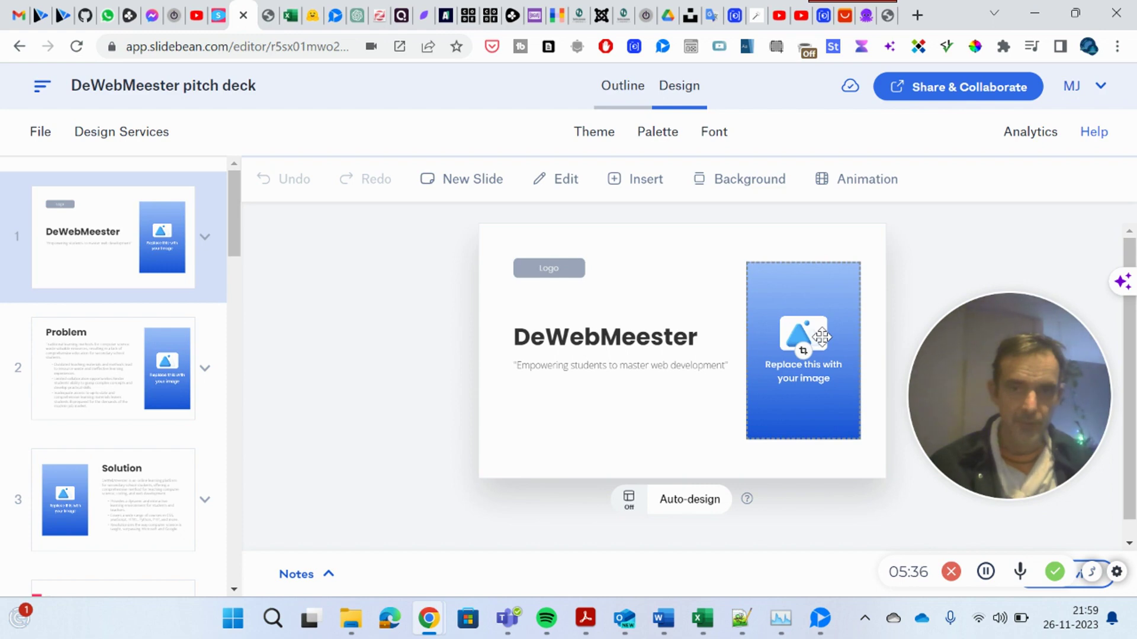
{"action": "left_click", "coordinate": [804, 392]}
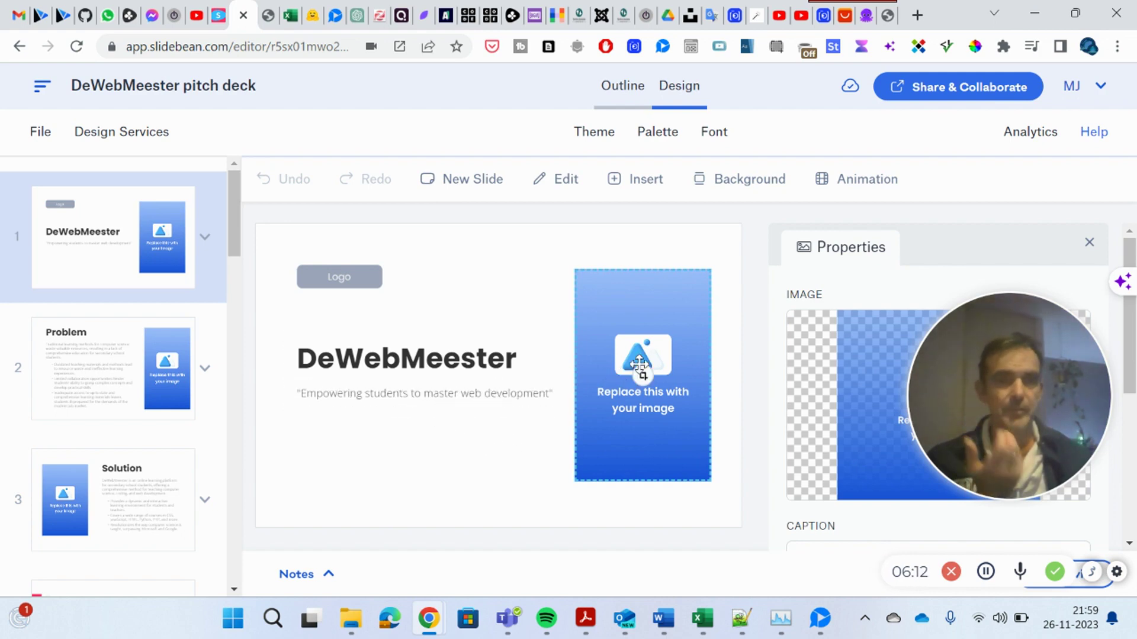
{"action": "left_click", "coordinate": [886, 15]}
{"action": "scroll", "coordinate": [462, 342], "scroll_direction": "down", "scroll_amount": 5}
{"action": "scroll", "coordinate": [464, 349], "scroll_direction": "down", "scroll_amount": 3}
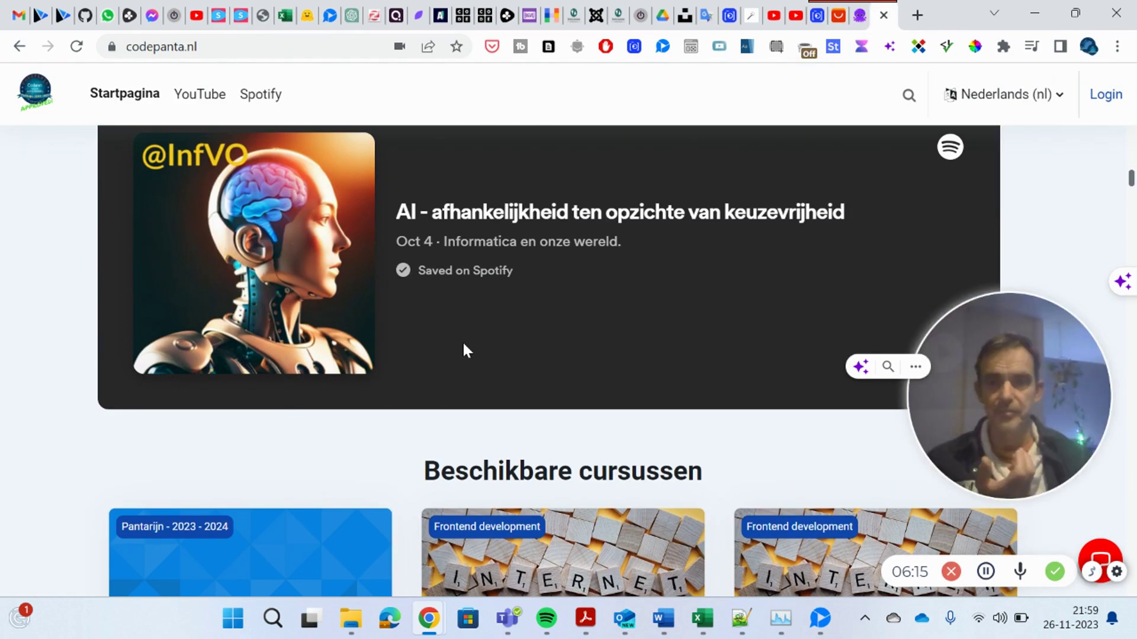
{"action": "scroll", "coordinate": [464, 344], "scroll_direction": "down", "scroll_amount": 4}
{"action": "scroll", "coordinate": [463, 344], "scroll_direction": "down", "scroll_amount": 3}
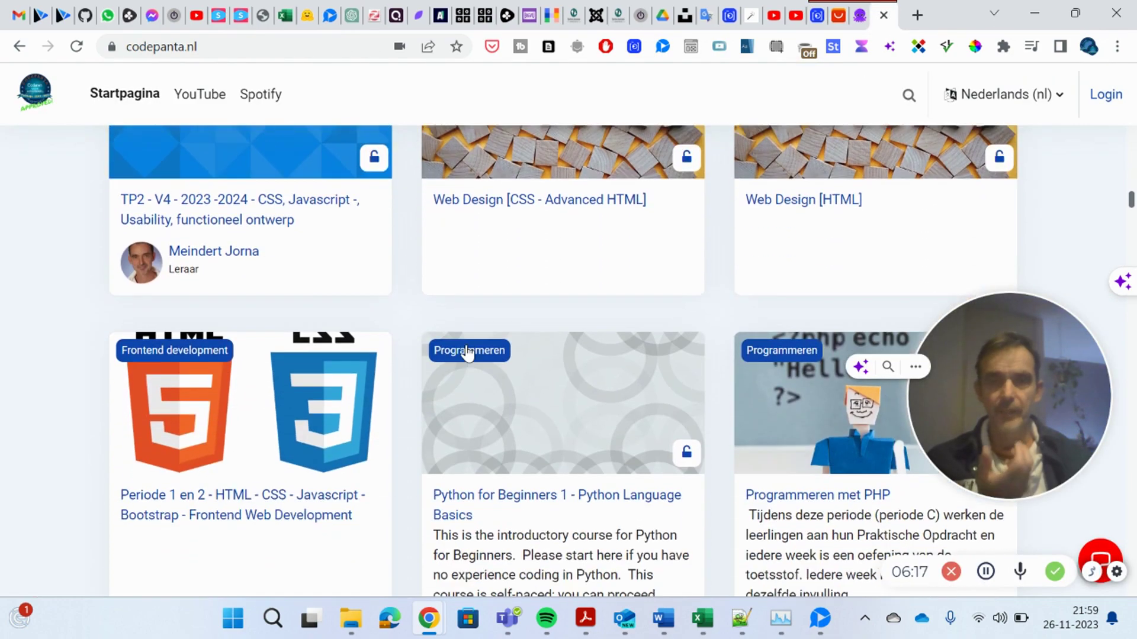
{"action": "scroll", "coordinate": [464, 345], "scroll_direction": "down", "scroll_amount": 3}
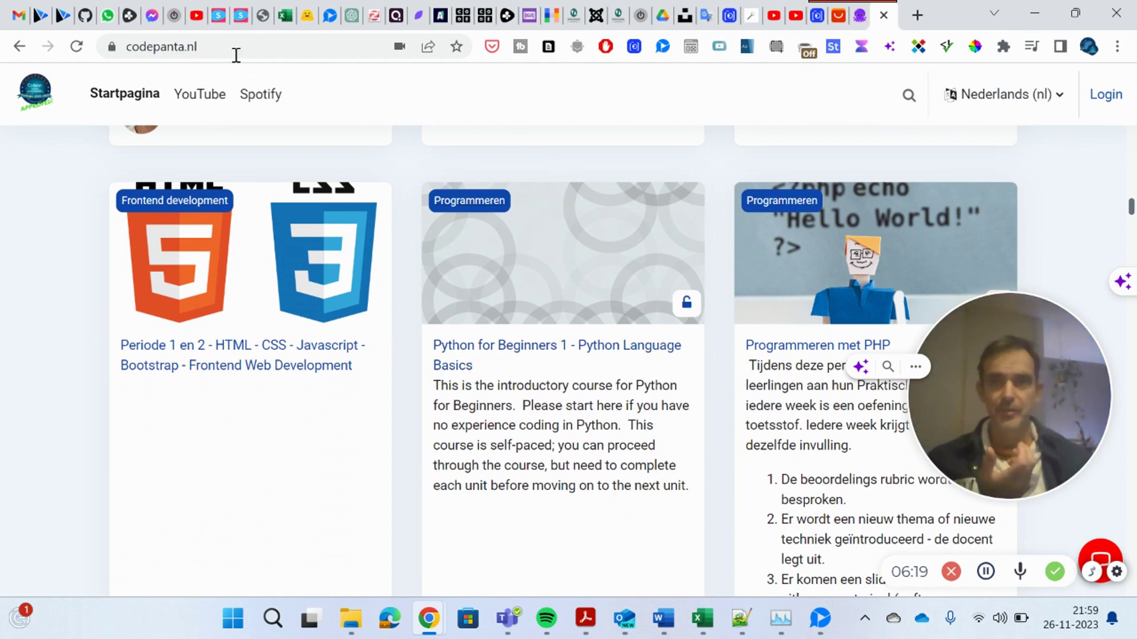
{"action": "left_click", "coordinate": [241, 17]}
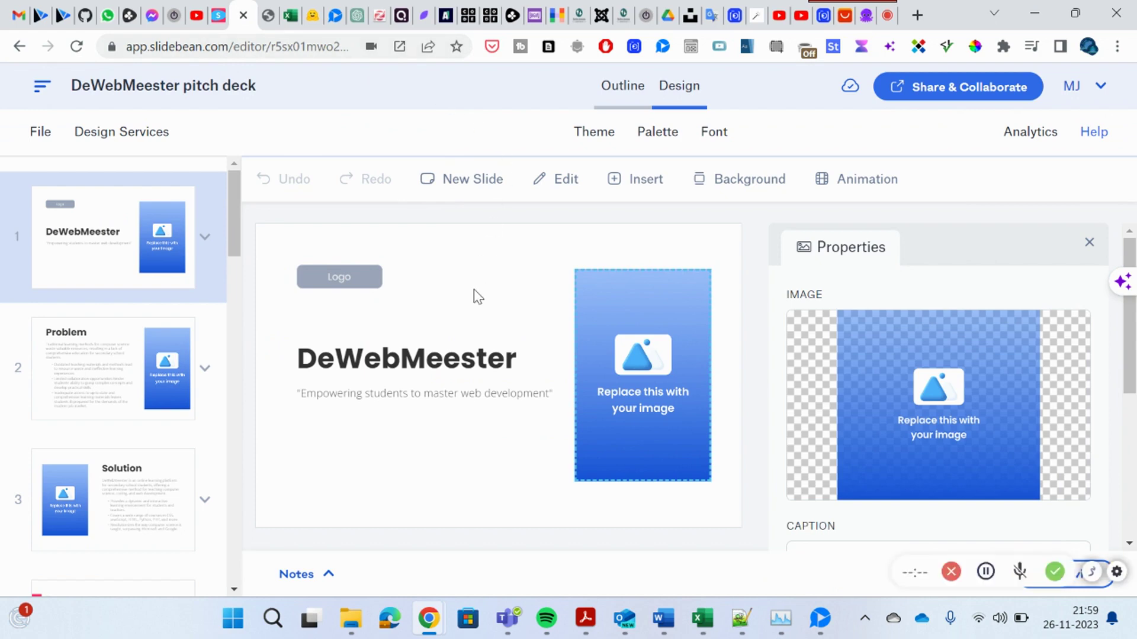
{"action": "left_click", "coordinate": [1012, 401]}
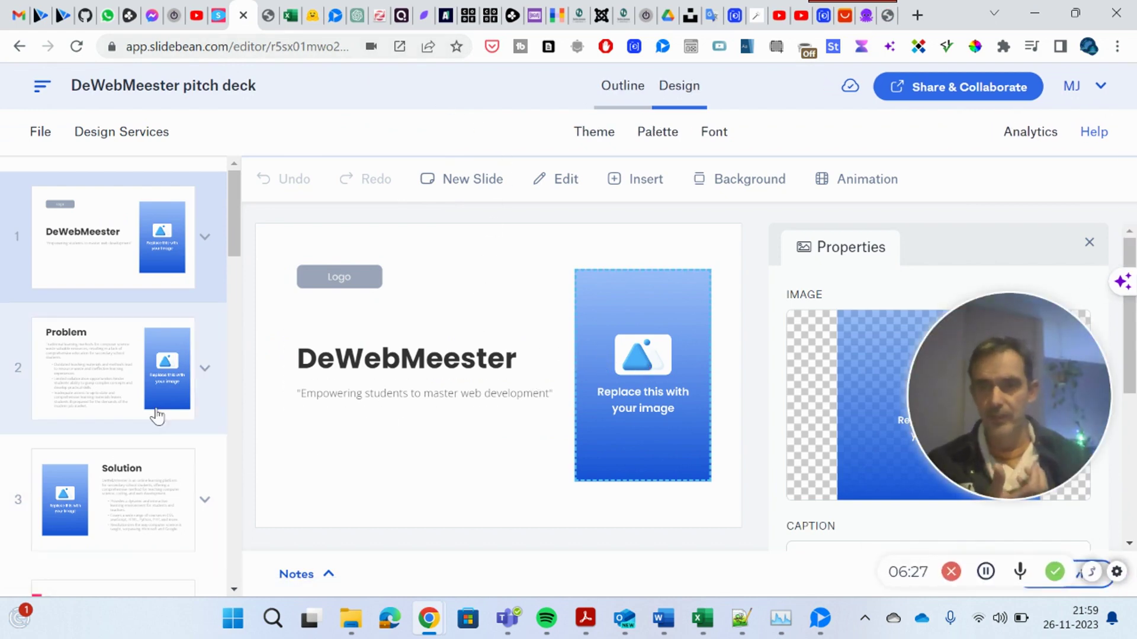
Open slide 2 and move the Problem body text block slightly to the left
{"action": "left_click", "coordinate": [112, 371]}
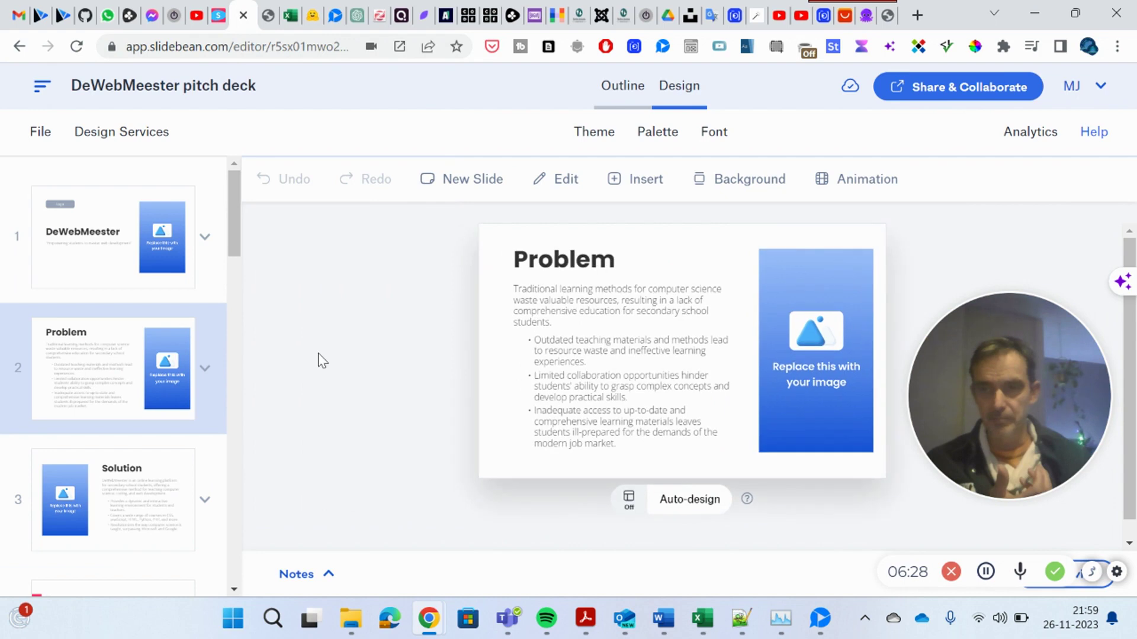
{"action": "left_click", "coordinate": [574, 326]}
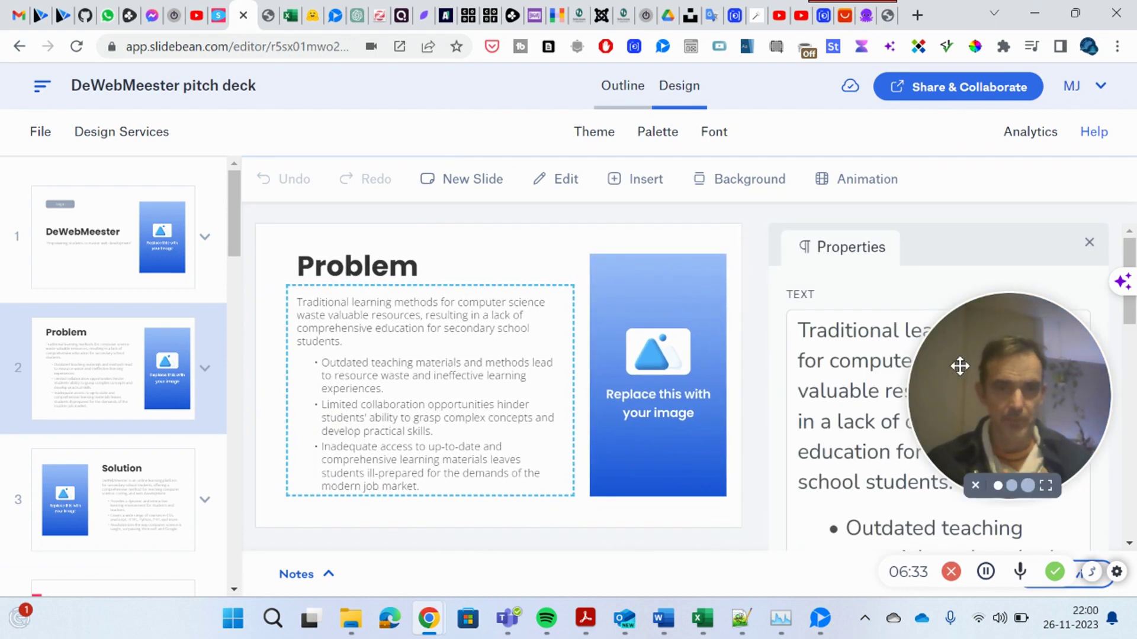
{"action": "left_click_drag", "start_coordinate": [888, 393], "coordinate": [696, 399]}
{"action": "left_click_drag", "start_coordinate": [403, 397], "coordinate": [513, 389]}
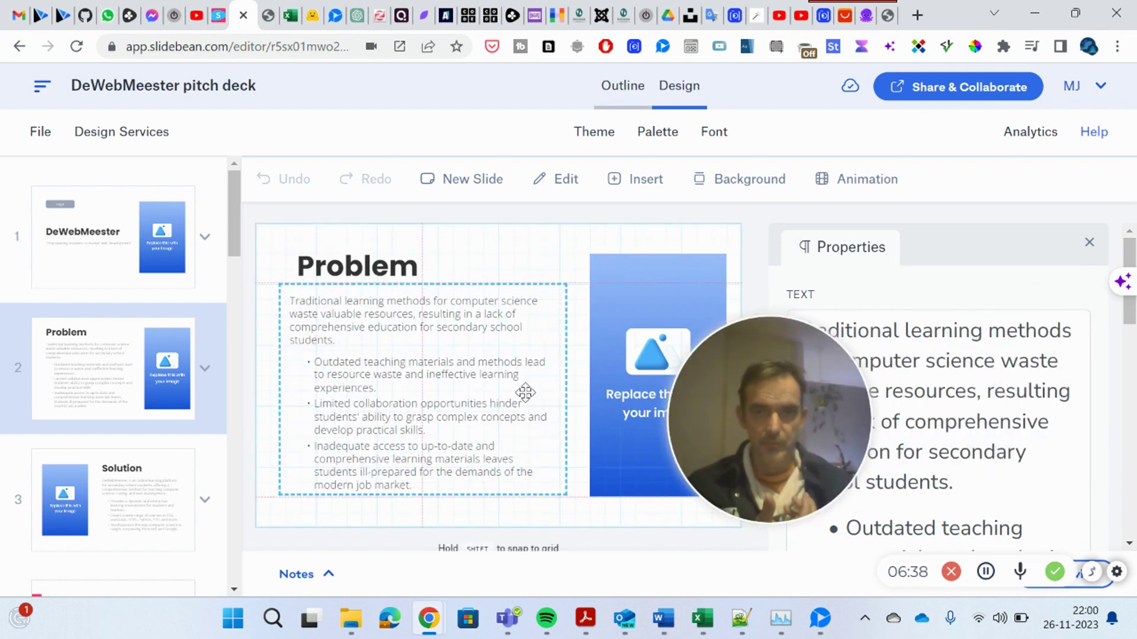
{"action": "left_click_drag", "start_coordinate": [514, 389], "coordinate": [521, 389]}
{"action": "left_click_drag", "start_coordinate": [794, 413], "coordinate": [548, 431]}
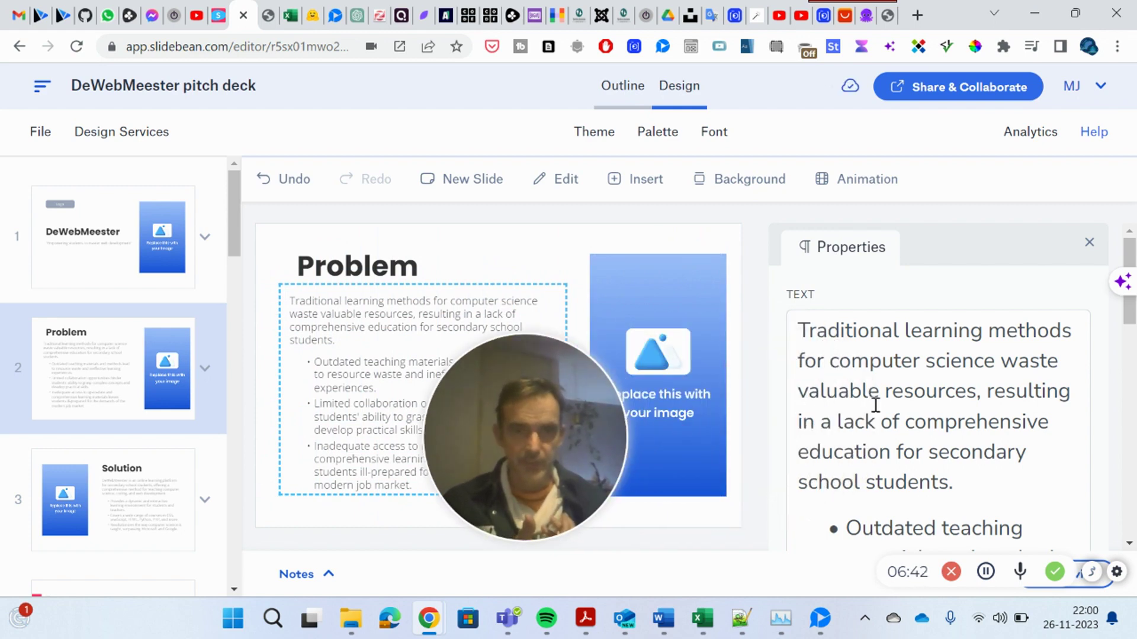
Read through the Problem text on wasted resources, outdated materials, limited collaboration and inadequate access
{"action": "scroll", "coordinate": [876, 405], "scroll_direction": "down", "scroll_amount": 1}
{"action": "scroll", "coordinate": [880, 403], "scroll_direction": "up", "scroll_amount": 3}
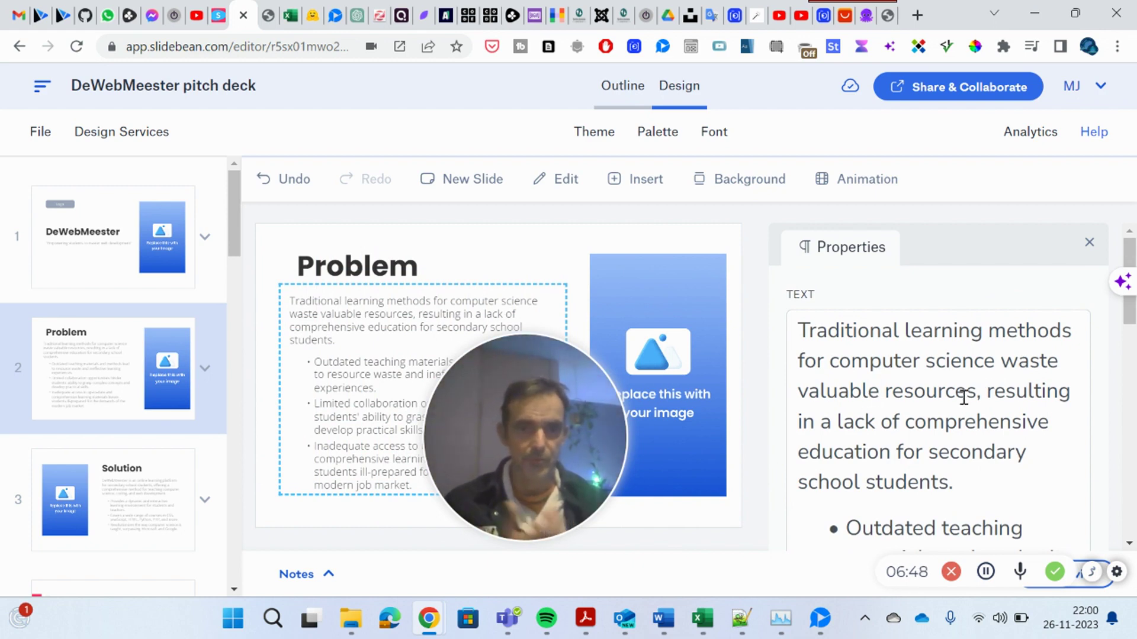
{"action": "scroll", "coordinate": [947, 409], "scroll_direction": "down", "scroll_amount": 3}
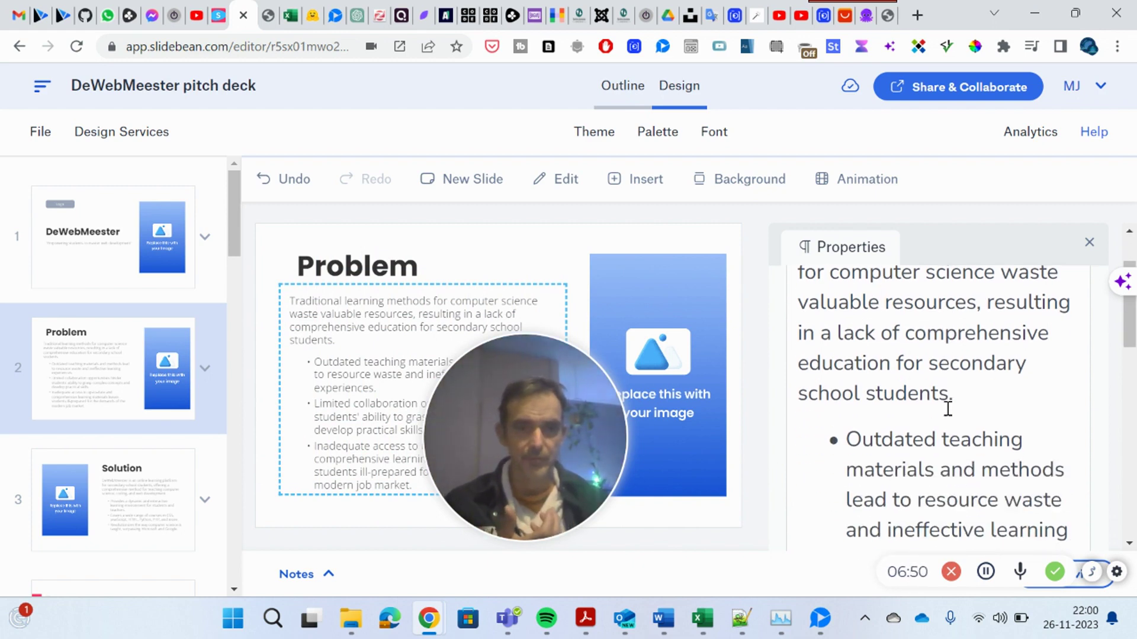
{"action": "scroll", "coordinate": [948, 408], "scroll_direction": "down", "scroll_amount": 3}
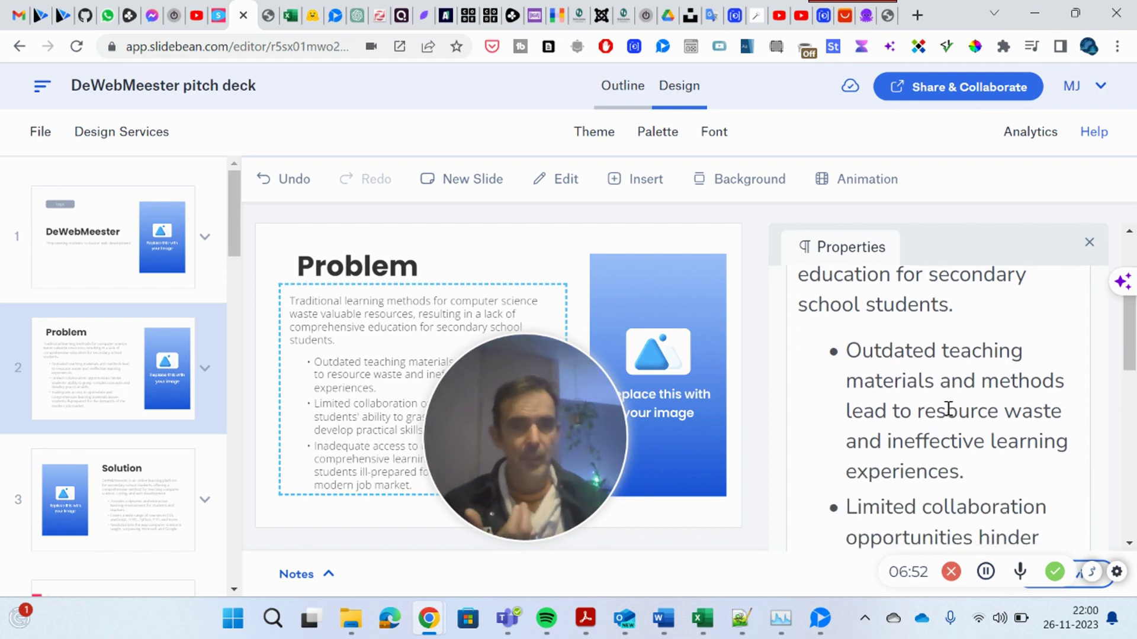
{"action": "scroll", "coordinate": [979, 405], "scroll_direction": "down", "scroll_amount": 3}
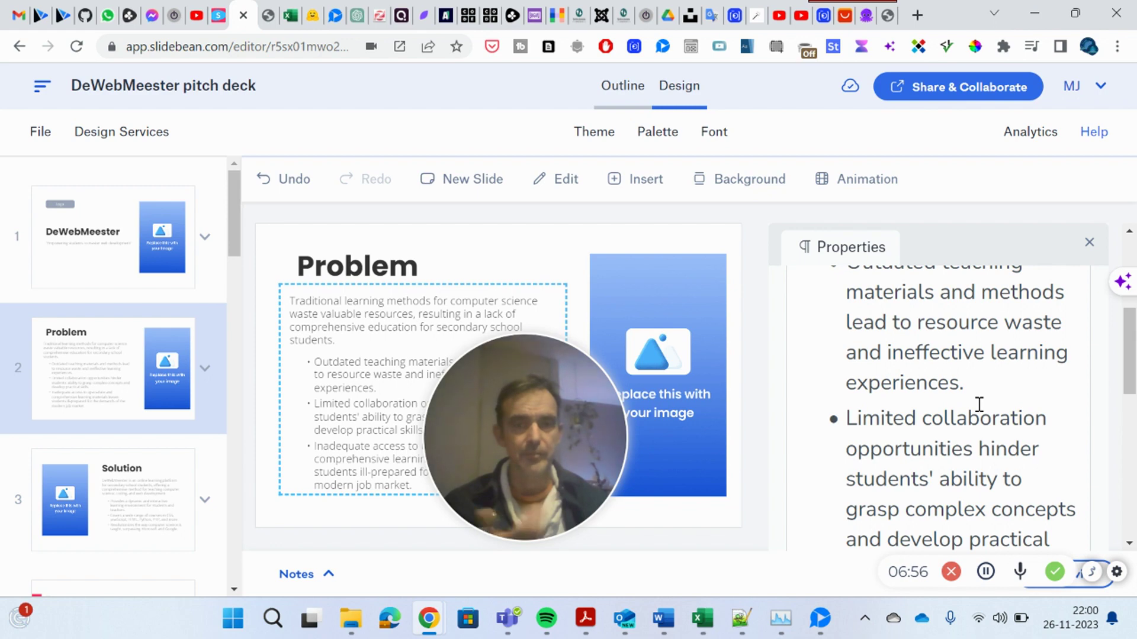
{"action": "scroll", "coordinate": [980, 405], "scroll_direction": "down", "scroll_amount": 4}
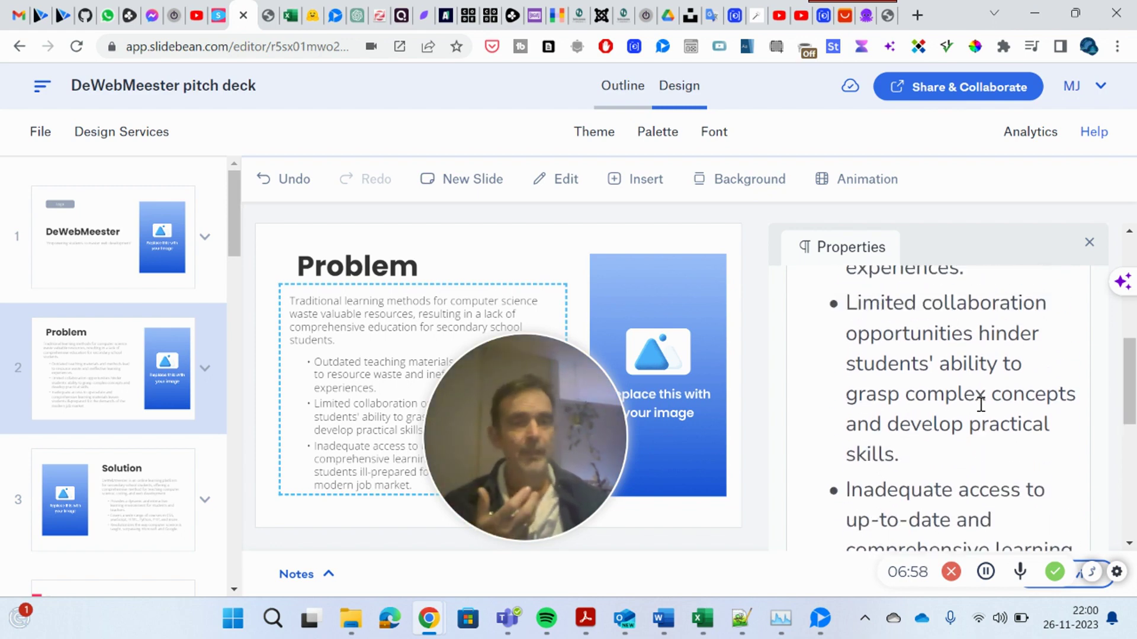
{"action": "scroll", "coordinate": [980, 405], "scroll_direction": "up", "scroll_amount": 4}
{"action": "scroll", "coordinate": [981, 405], "scroll_direction": "down", "scroll_amount": 7}
{"action": "scroll", "coordinate": [981, 405], "scroll_direction": "up", "scroll_amount": 5}
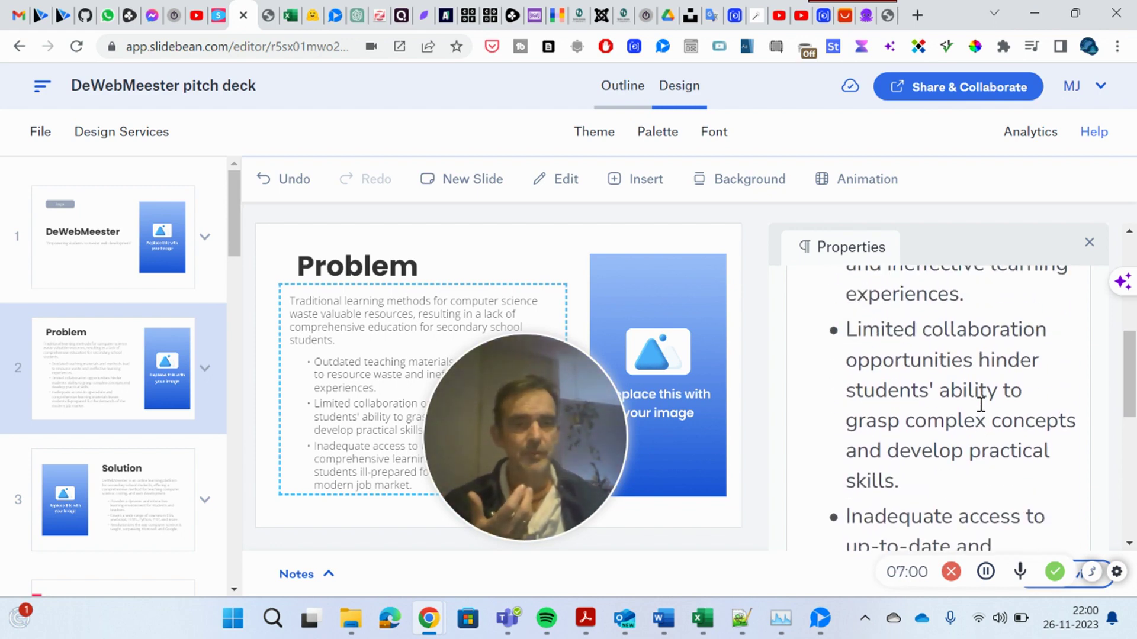
{"action": "scroll", "coordinate": [981, 405], "scroll_direction": "down", "scroll_amount": 3}
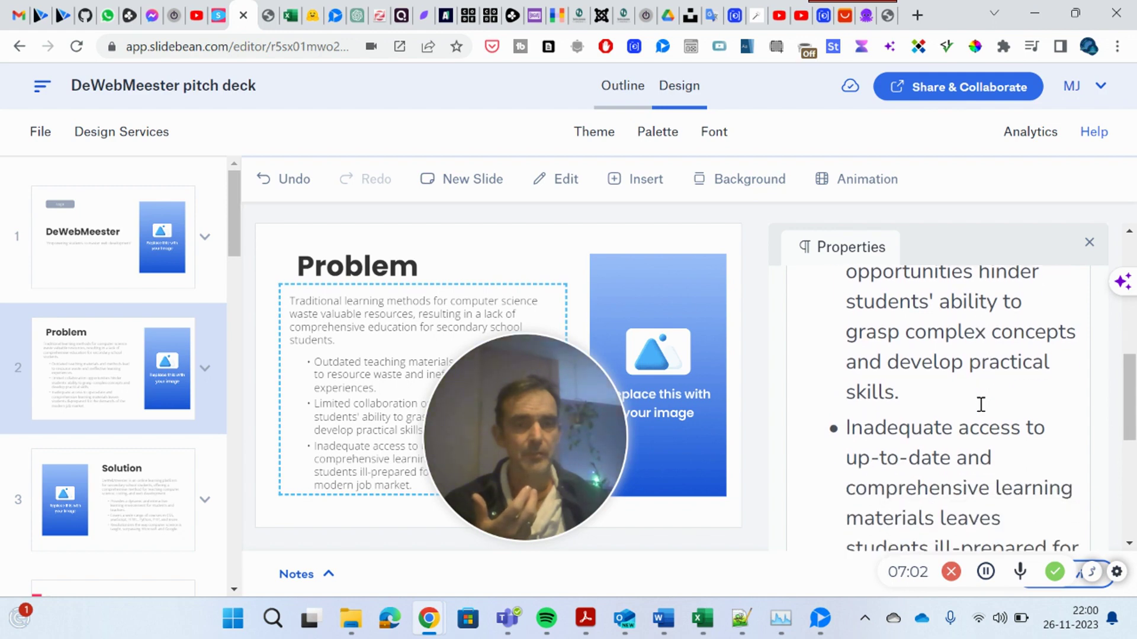
{"action": "scroll", "coordinate": [981, 405], "scroll_direction": "down", "scroll_amount": 2}
{"action": "scroll", "coordinate": [981, 407], "scroll_direction": "down", "scroll_amount": 3}
{"action": "scroll", "coordinate": [982, 410], "scroll_direction": "down", "scroll_amount": 4}
{"action": "scroll", "coordinate": [983, 411], "scroll_direction": "down", "scroll_amount": 3}
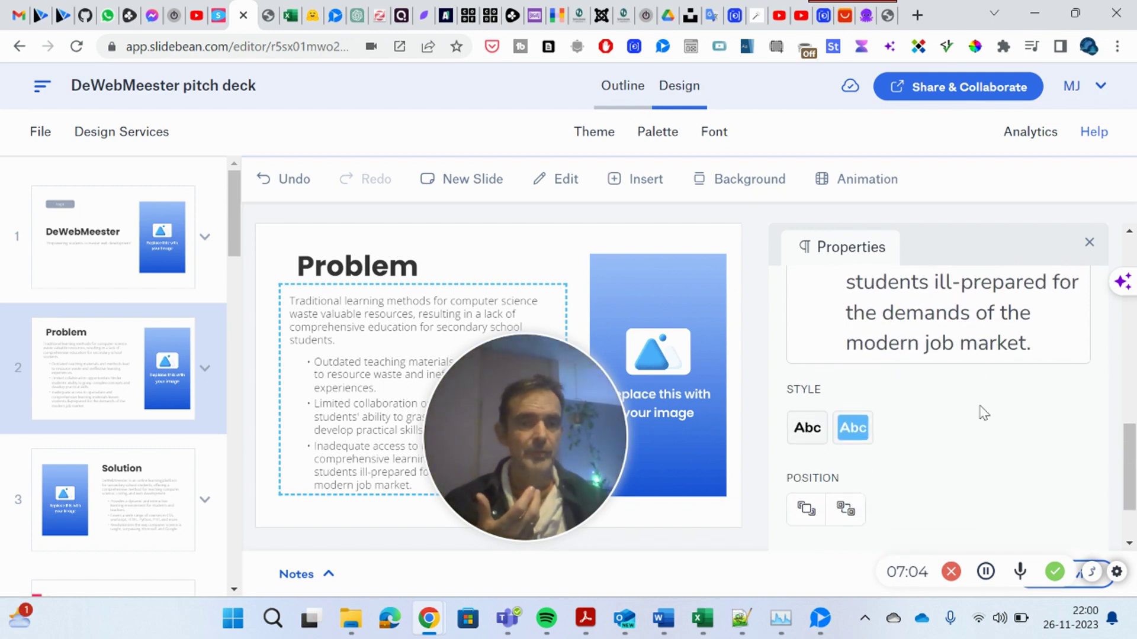
{"action": "mouse_move", "coordinate": [584, 452]}
{"action": "left_mouse_down"}
{"action": "mouse_move", "coordinate": [935, 362]}
{"action": "mouse_move", "coordinate": [852, 380]}
{"action": "left_mouse_up"}
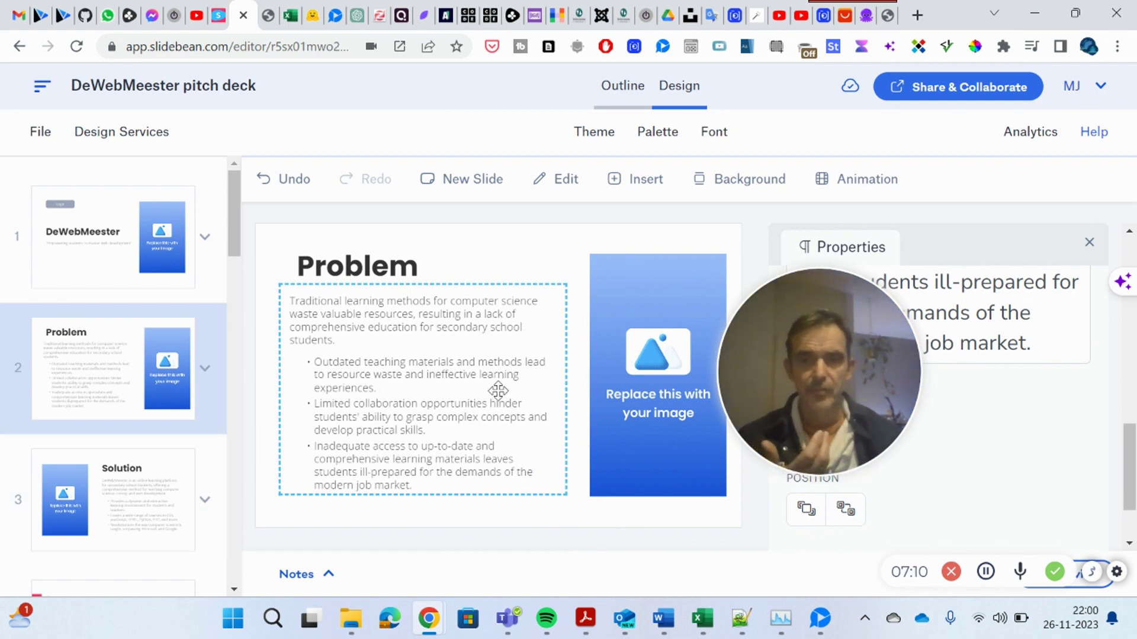
{"action": "mouse_move", "coordinate": [819, 369]}
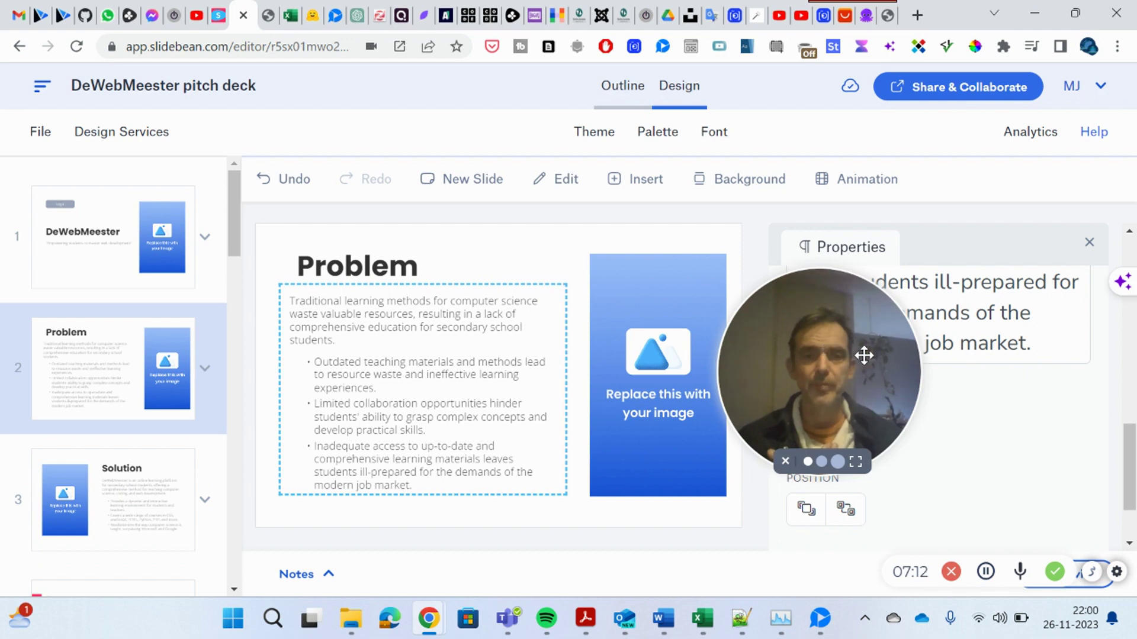
{"action": "left_click_drag", "start_coordinate": [864, 356], "coordinate": [950, 364]}
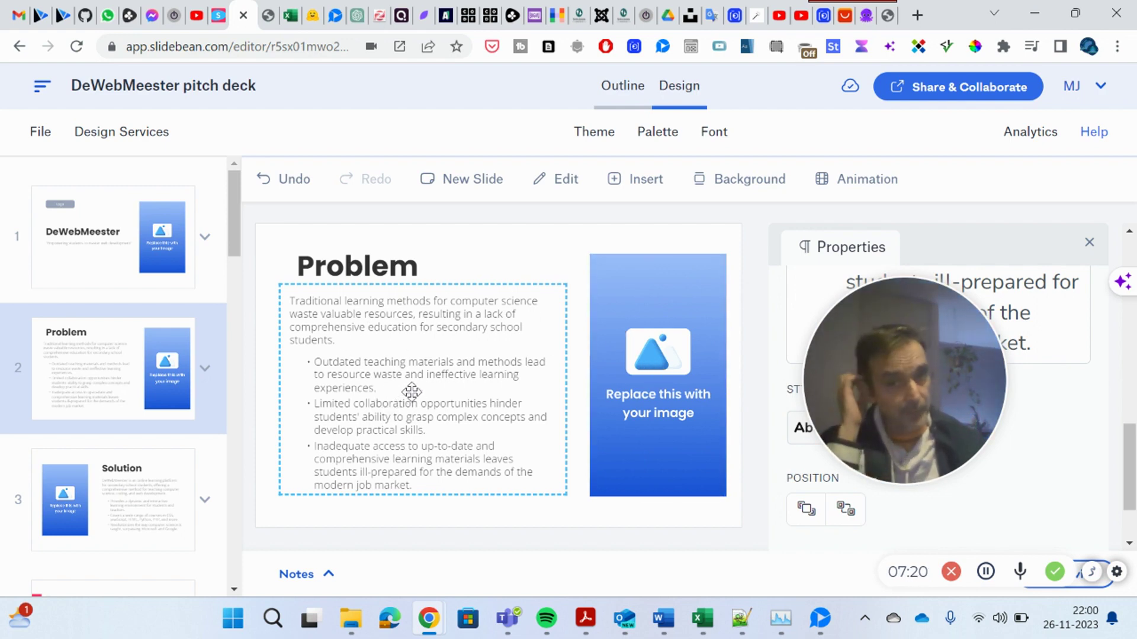
Open the Solution slide and read through its body text in the Properties panel
{"action": "left_click", "coordinate": [141, 495]}
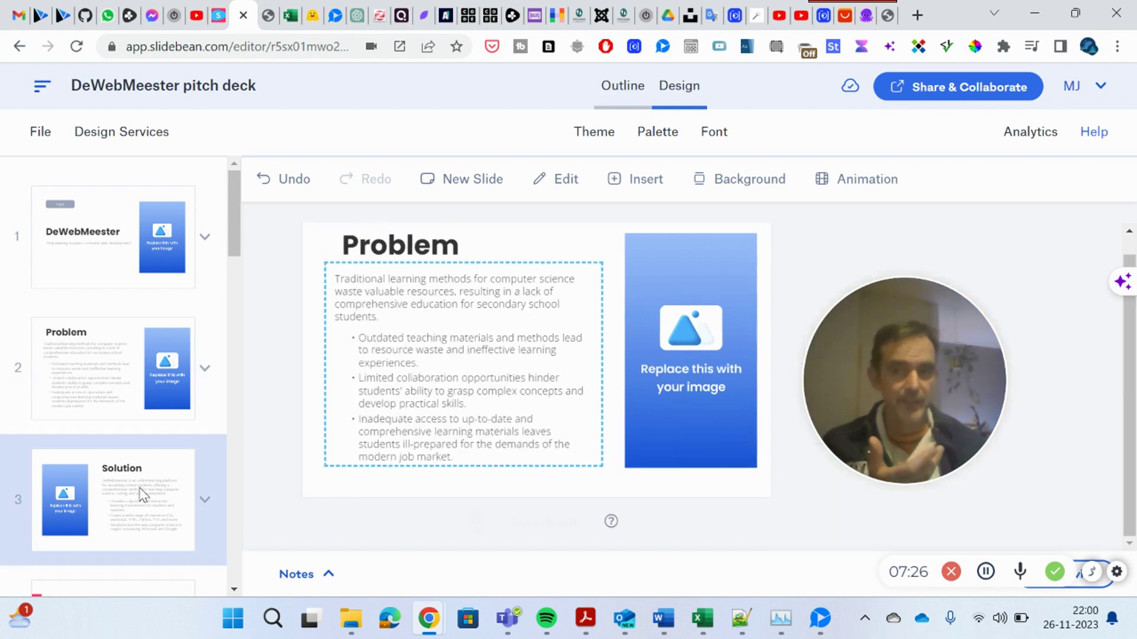
{"action": "left_click_drag", "start_coordinate": [922, 330], "coordinate": [1044, 382]}
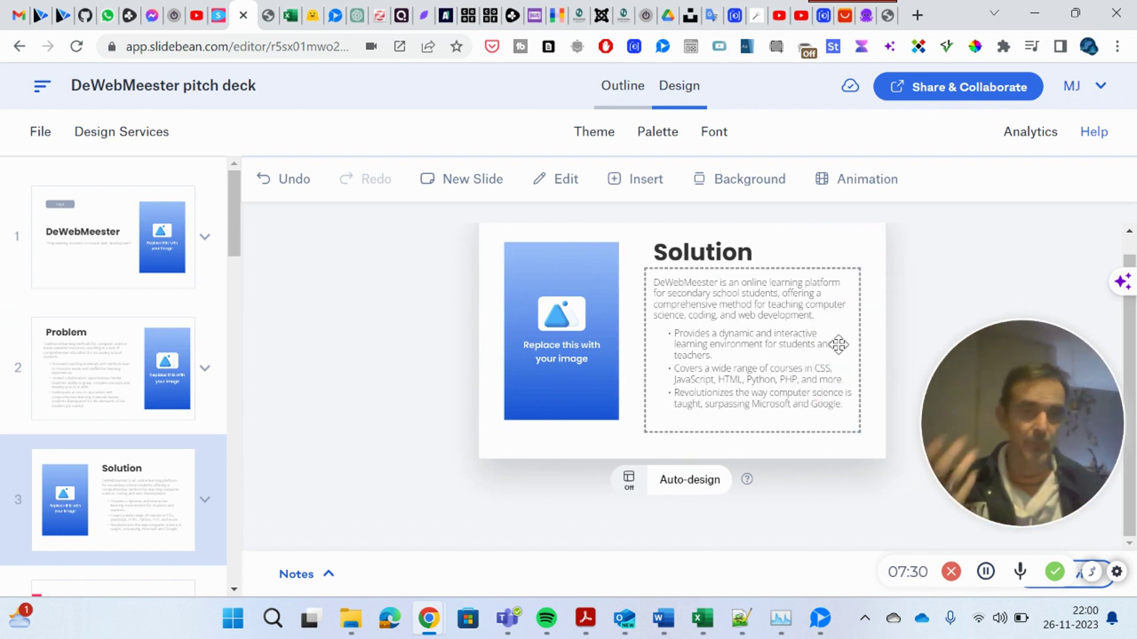
{"action": "mouse_move", "coordinate": [1021, 417]}
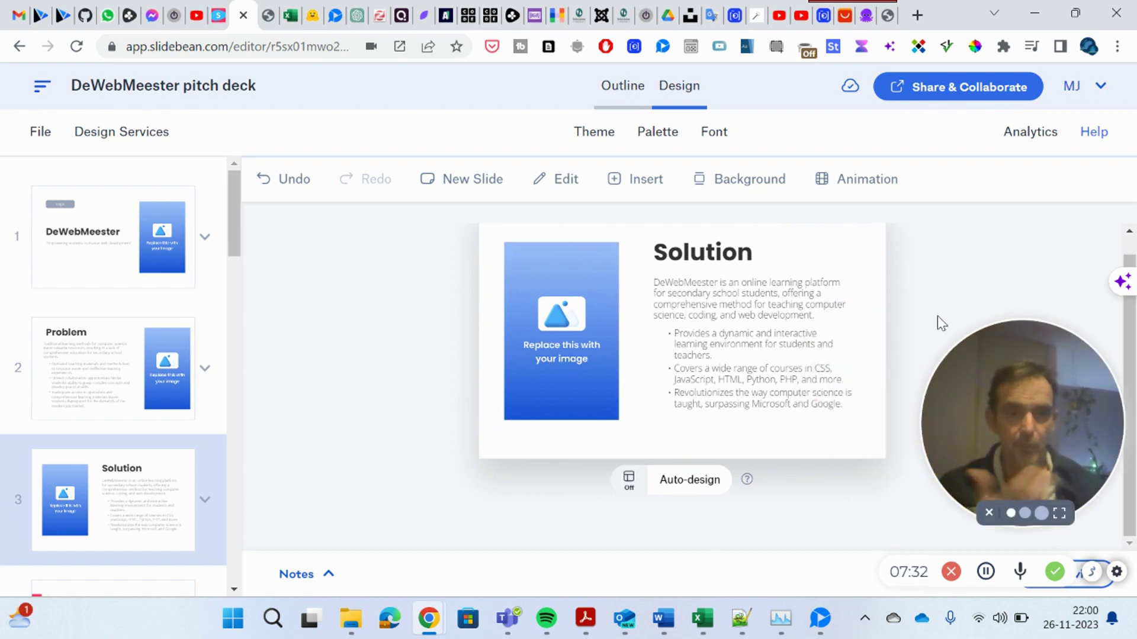
{"action": "left_click", "coordinate": [668, 329]}
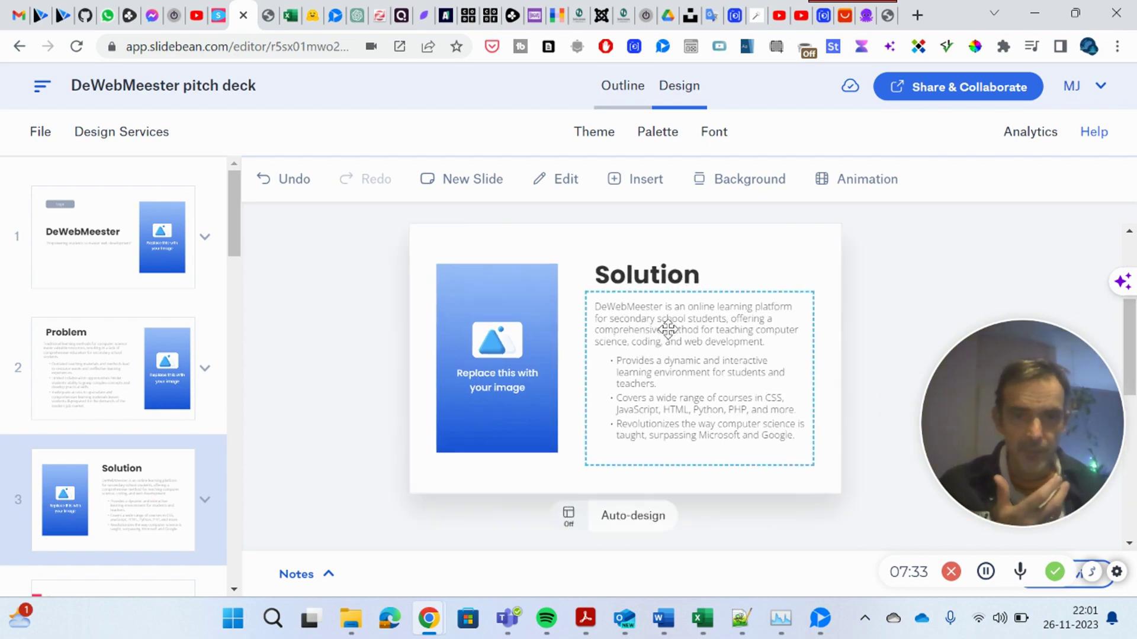
{"action": "left_click_drag", "start_coordinate": [1028, 419], "coordinate": [449, 453]}
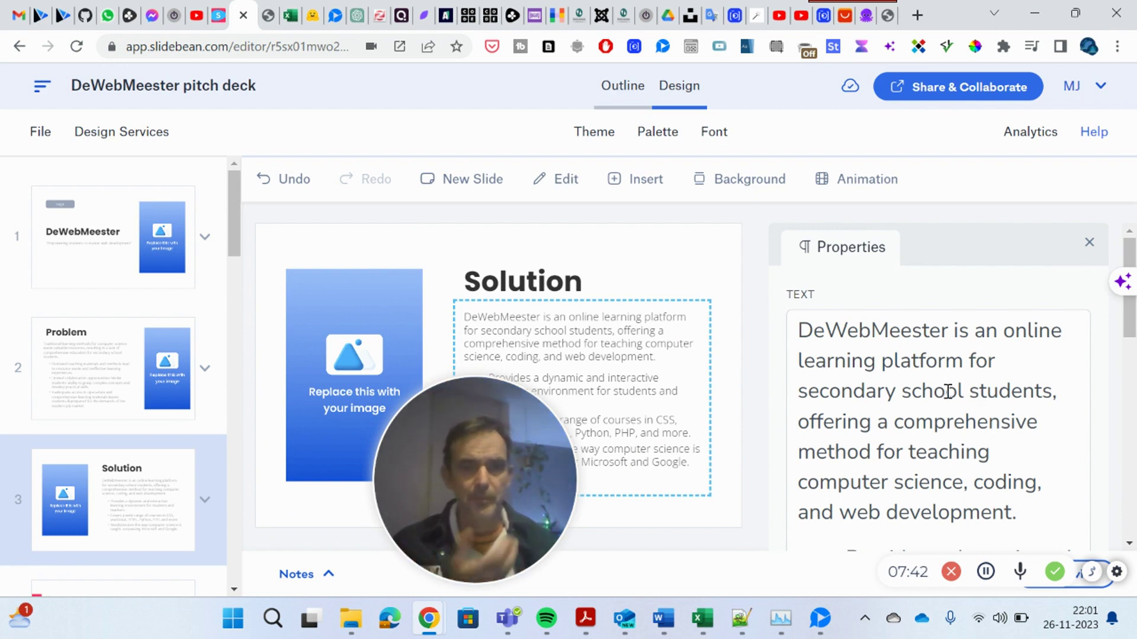
{"action": "scroll", "coordinate": [892, 436], "scroll_direction": "down", "scroll_amount": 2}
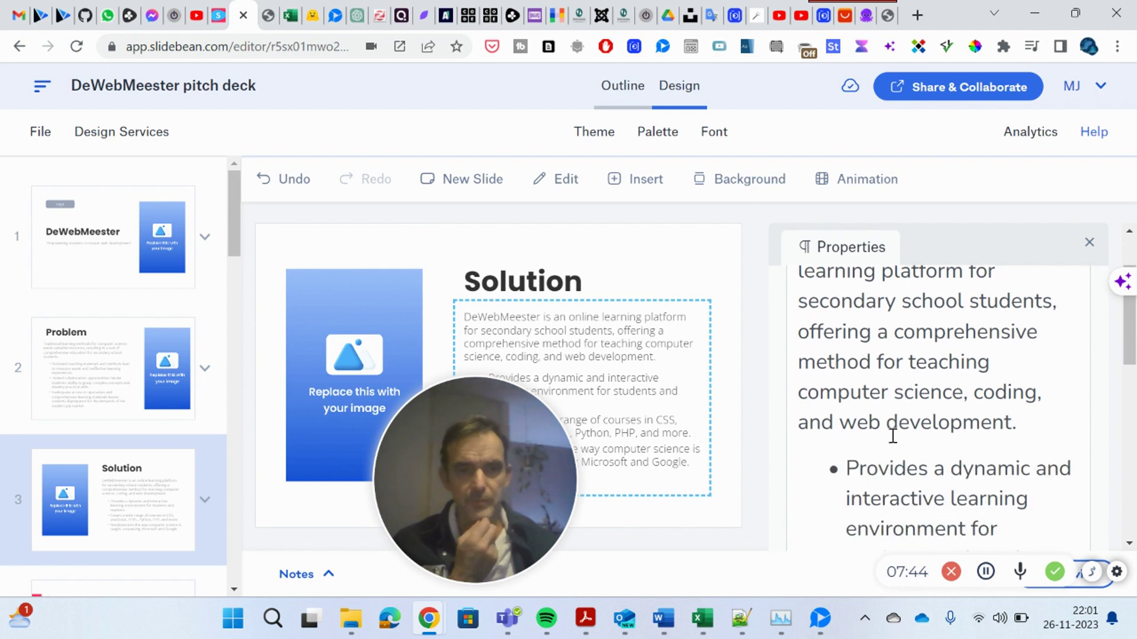
{"action": "scroll", "coordinate": [892, 436], "scroll_direction": "down", "scroll_amount": 2}
{"action": "scroll", "coordinate": [893, 436], "scroll_direction": "down", "scroll_amount": 1}
{"action": "scroll", "coordinate": [893, 436], "scroll_direction": "down", "scroll_amount": 1}
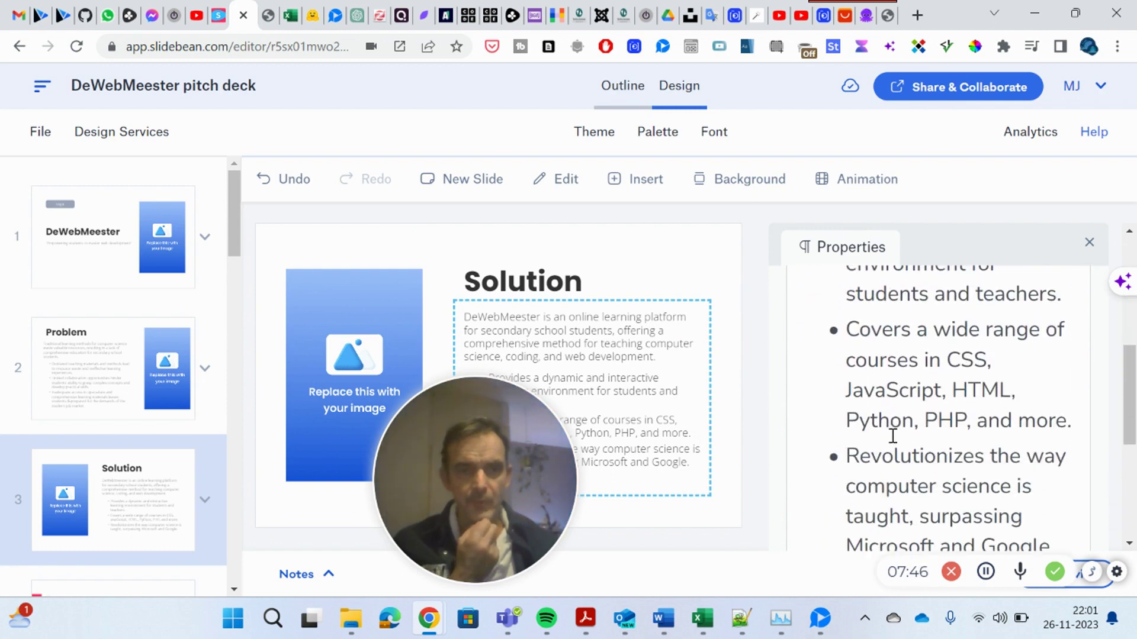
{"action": "scroll", "coordinate": [891, 436], "scroll_direction": "down", "scroll_amount": 3}
{"action": "scroll", "coordinate": [892, 441], "scroll_direction": "down", "scroll_amount": 2}
{"action": "scroll", "coordinate": [896, 443], "scroll_direction": "up", "scroll_amount": 1}
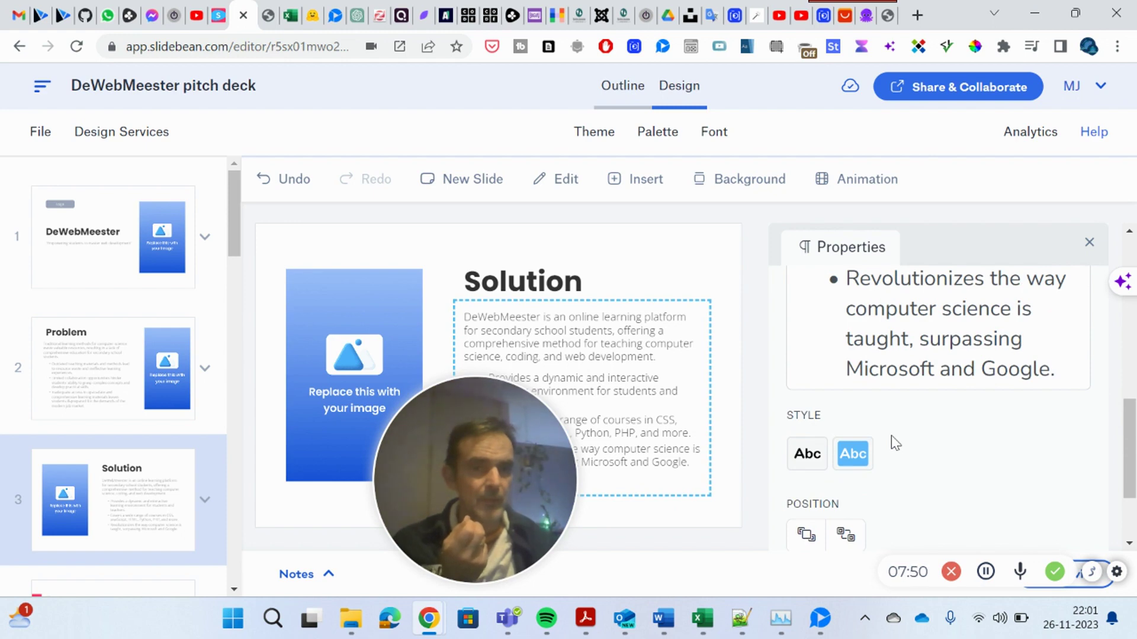
{"action": "scroll", "coordinate": [895, 443], "scroll_direction": "up", "scroll_amount": 1}
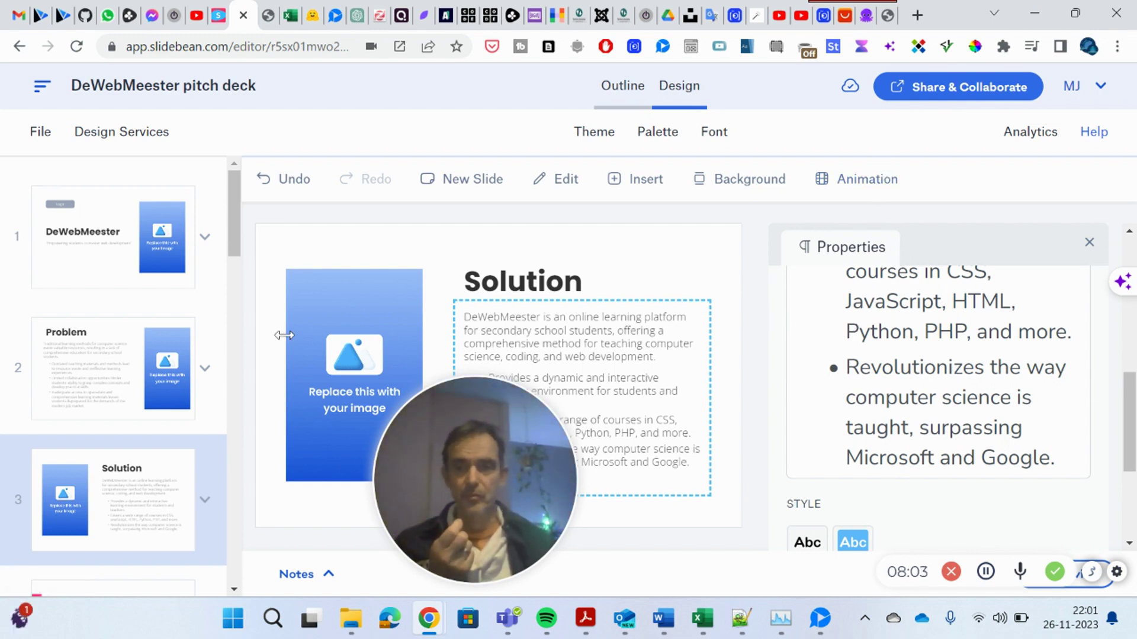
{"action": "scroll", "coordinate": [132, 500], "scroll_direction": "down", "scroll_amount": 2}
{"action": "scroll", "coordinate": [132, 500], "scroll_direction": "down", "scroll_amount": 1}
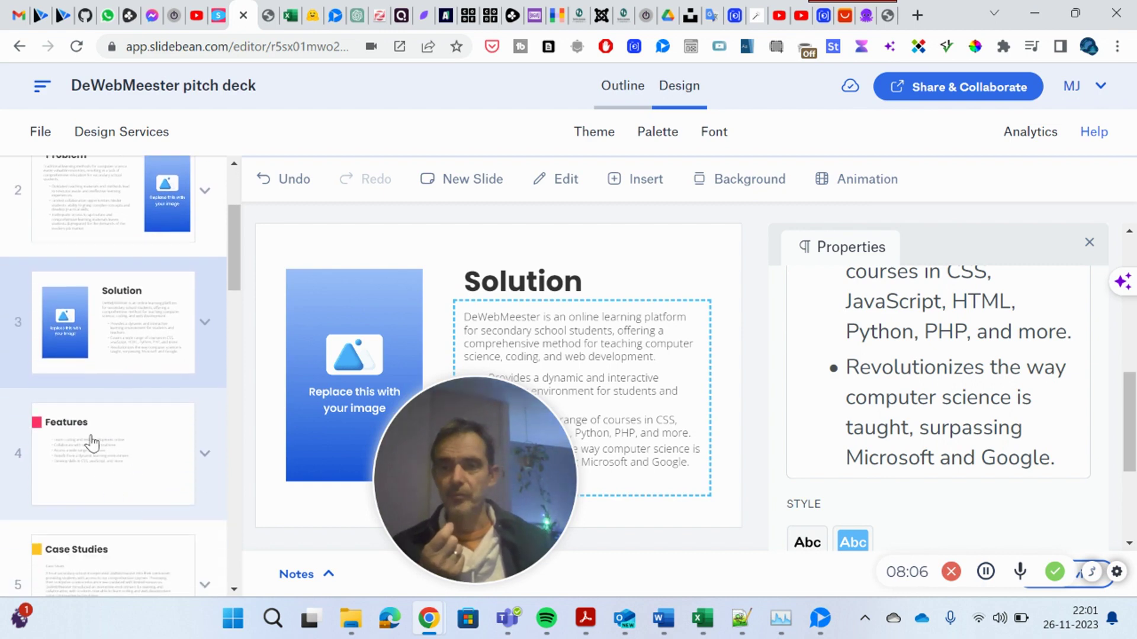
Open slide 4, Features, and bring up its bullet text on online coding and CSS/JavaScript skills
{"action": "left_click", "coordinate": [92, 441]}
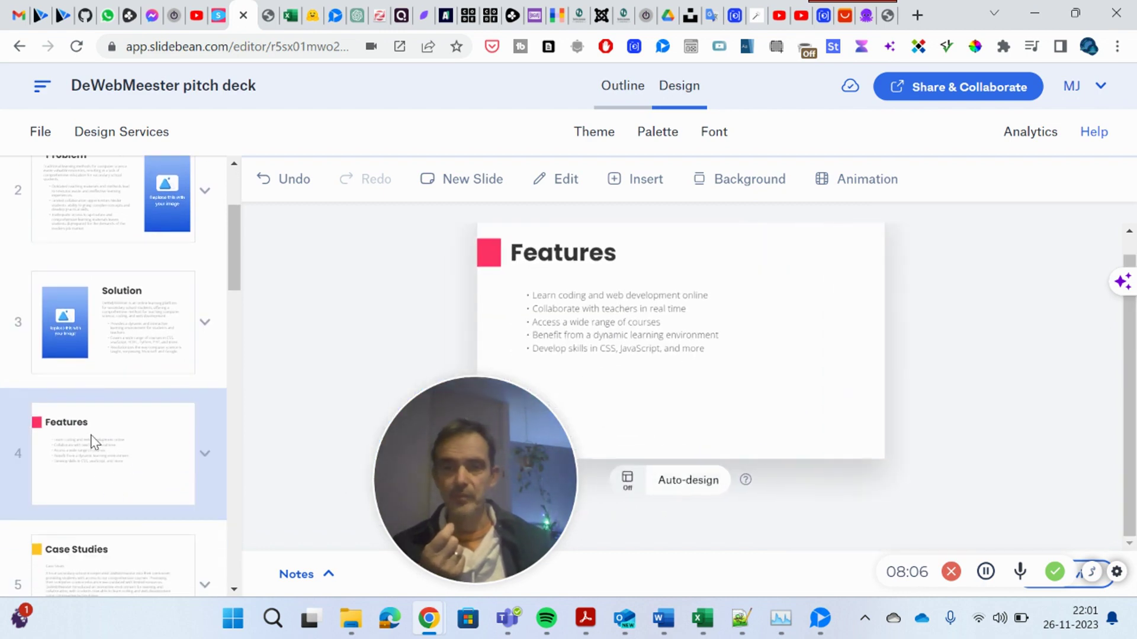
{"action": "left_click", "coordinate": [654, 310]}
{"action": "scroll", "coordinate": [926, 348], "scroll_direction": "up", "scroll_amount": 3}
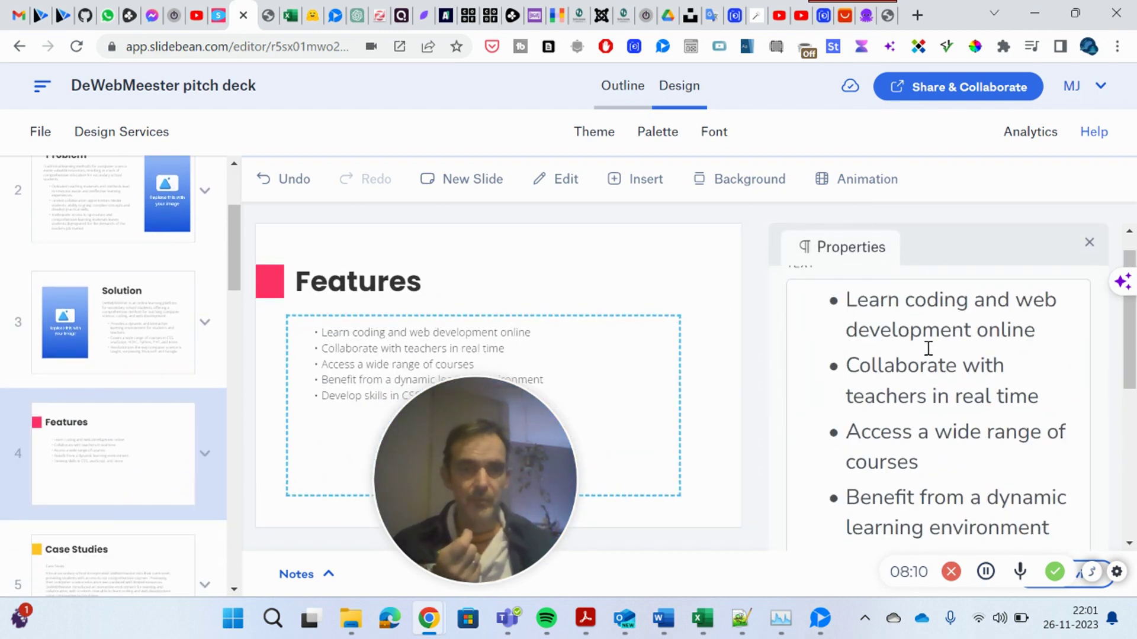
{"action": "scroll", "coordinate": [928, 348], "scroll_direction": "down", "scroll_amount": 2}
{"action": "scroll", "coordinate": [77, 456], "scroll_direction": "down", "scroll_amount": 3}
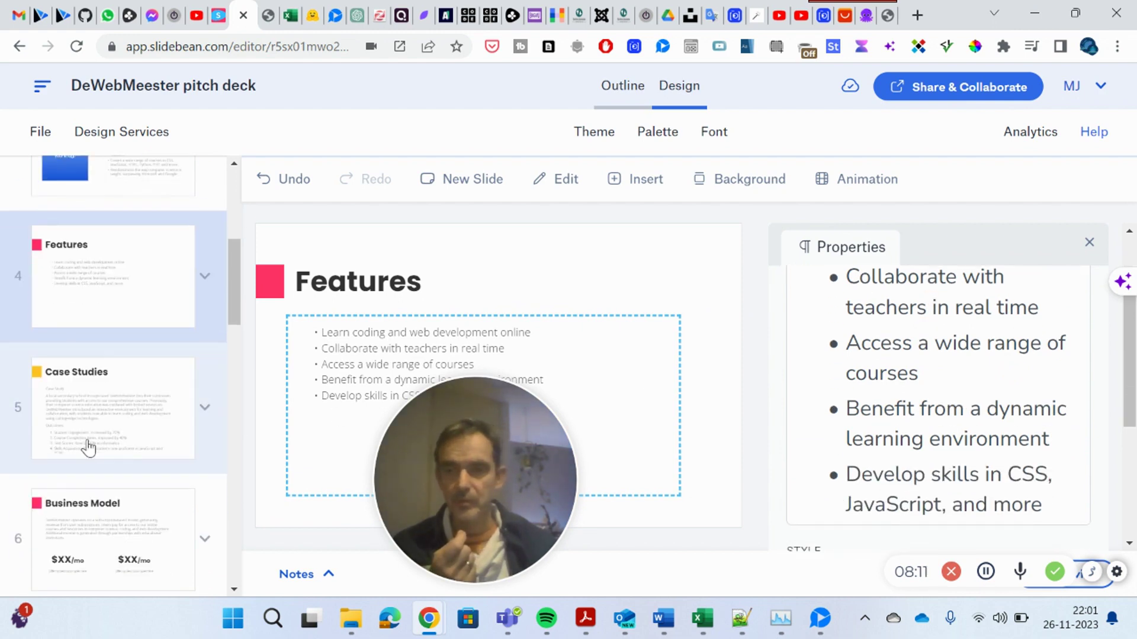
Open slide 5, Case Studies, and scroll through its case study text
{"action": "left_click", "coordinate": [89, 448]}
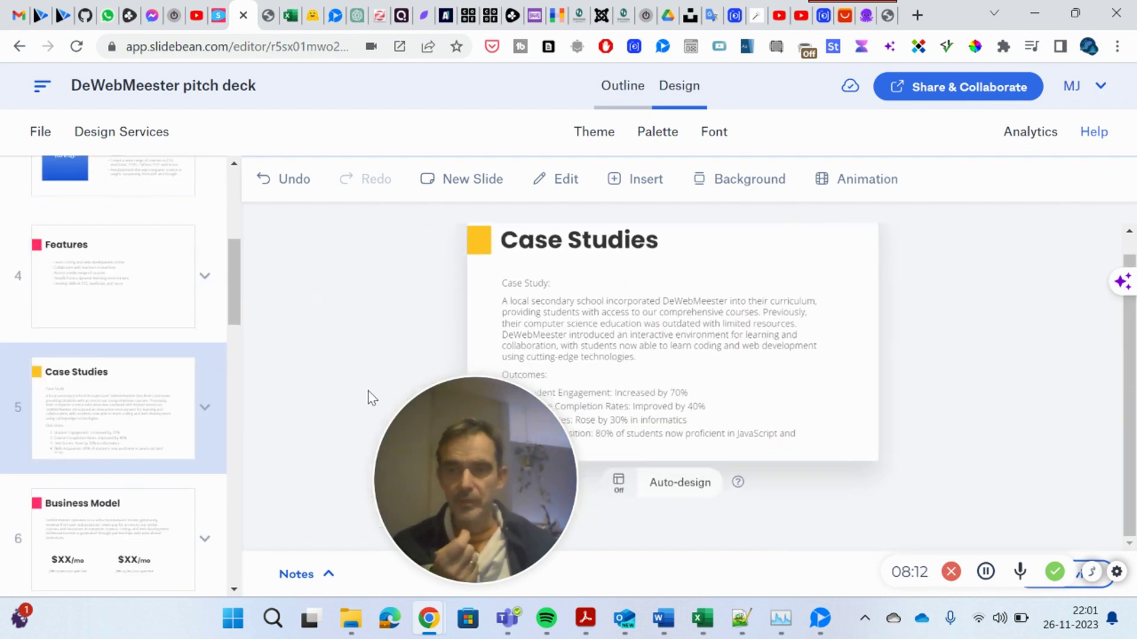
{"action": "left_click", "coordinate": [684, 352]}
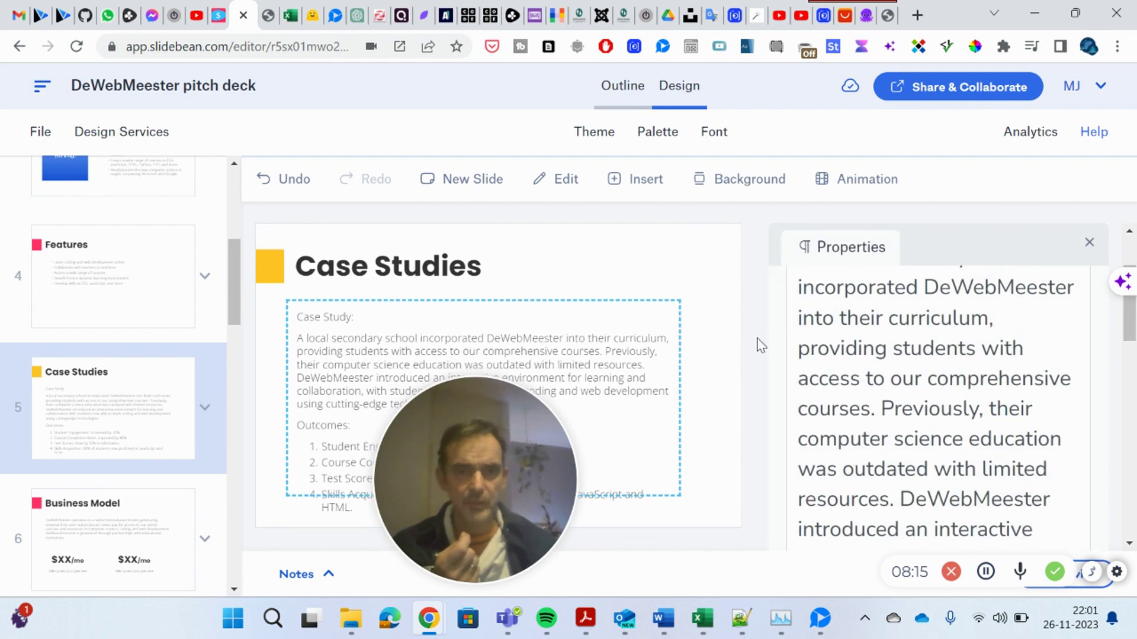
{"action": "scroll", "coordinate": [989, 398], "scroll_direction": "up", "scroll_amount": 2}
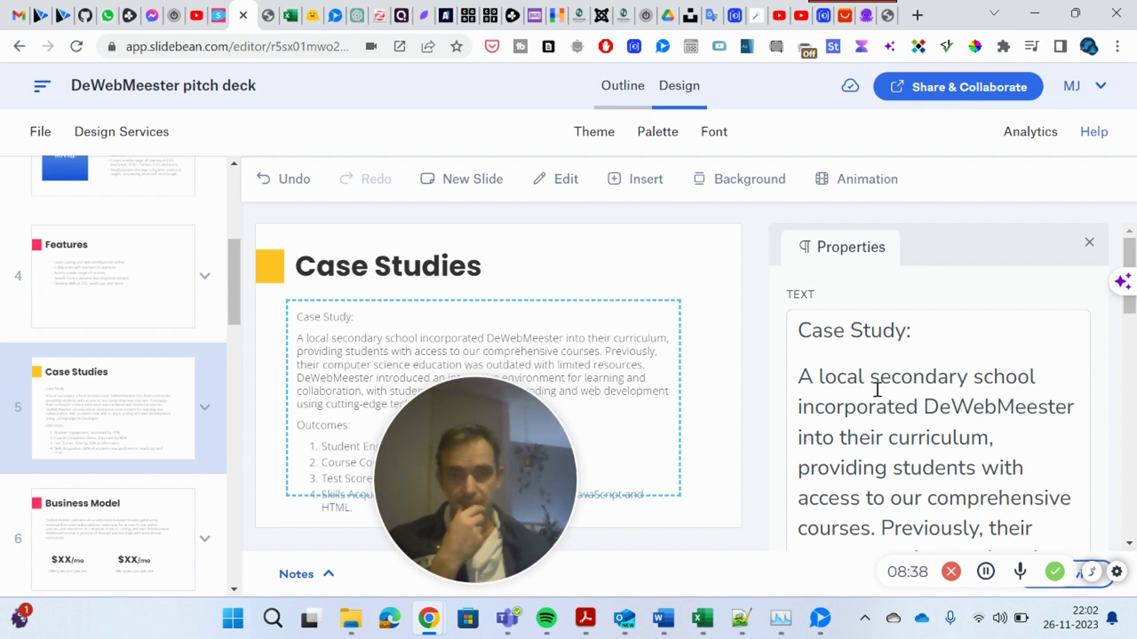
{"action": "scroll", "coordinate": [936, 406], "scroll_direction": "down", "scroll_amount": 2}
{"action": "scroll", "coordinate": [936, 406], "scroll_direction": "down", "scroll_amount": 3}
{"action": "scroll", "coordinate": [938, 409], "scroll_direction": "down", "scroll_amount": 2}
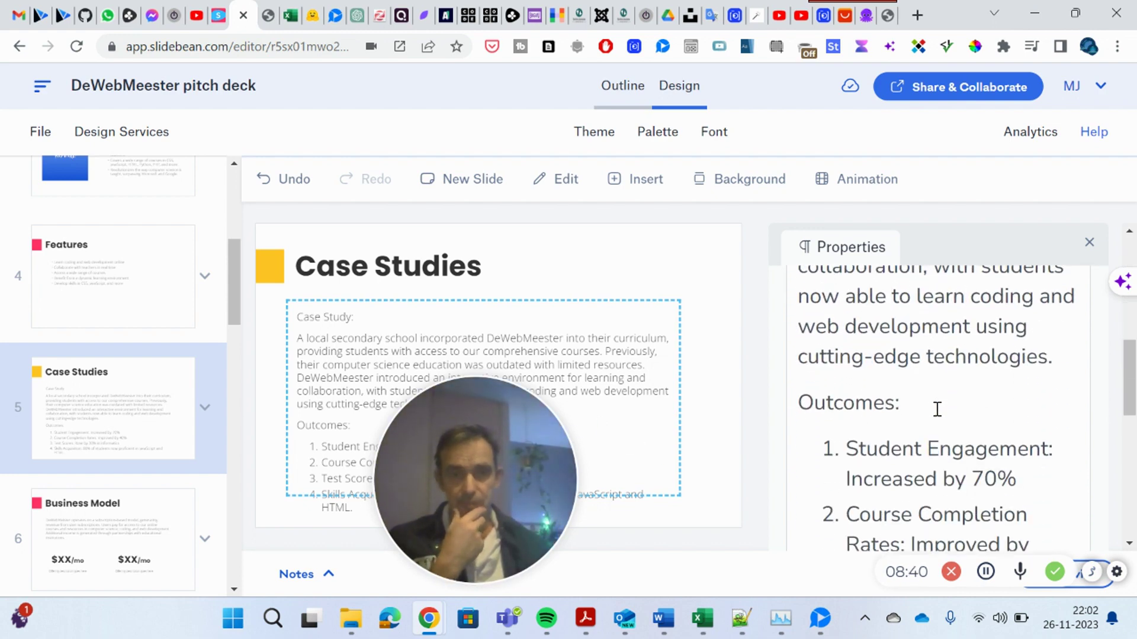
{"action": "scroll", "coordinate": [937, 410], "scroll_direction": "down", "scroll_amount": 2}
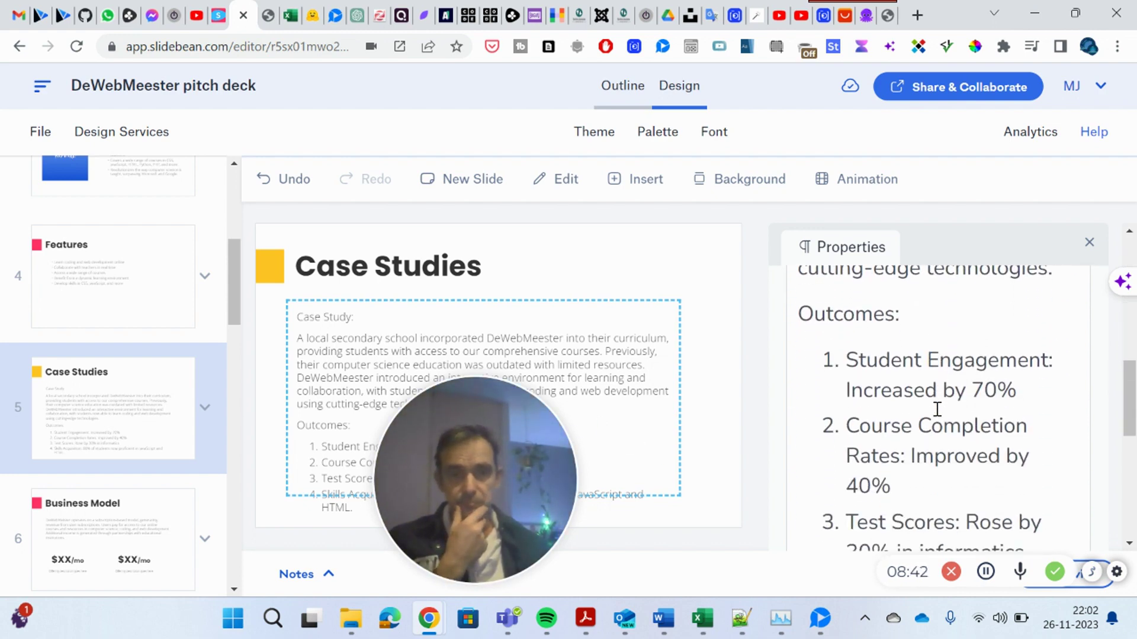
Reread the school adoption outcomes: 70% higher engagement and 40% better completion
{"action": "scroll", "coordinate": [938, 410], "scroll_direction": "up", "scroll_amount": 3}
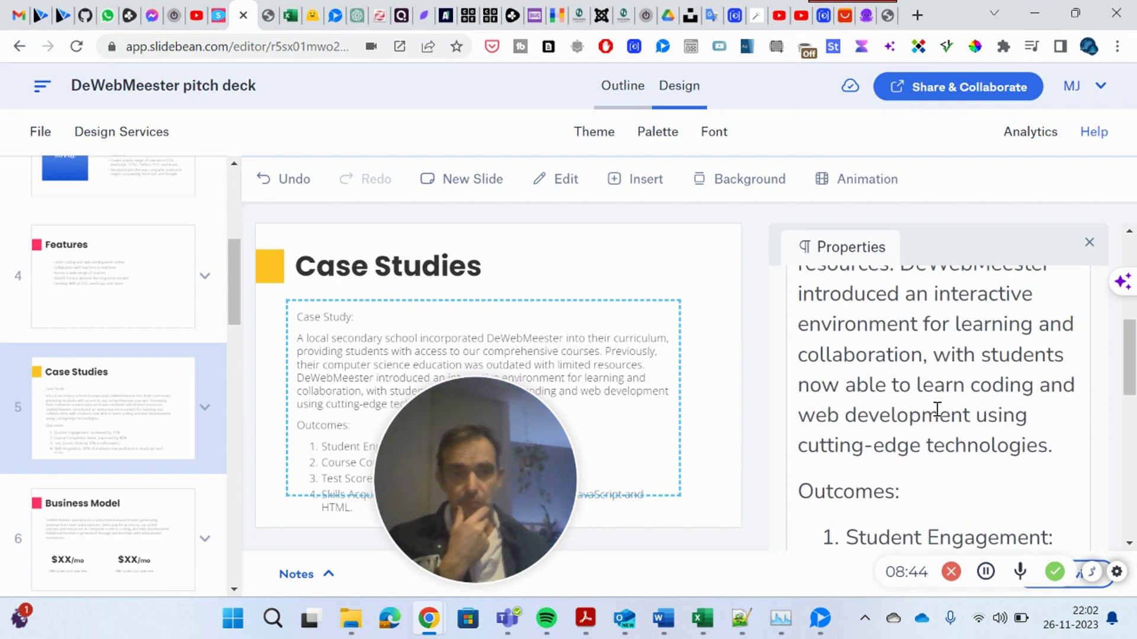
{"action": "scroll", "coordinate": [937, 409], "scroll_direction": "up", "scroll_amount": 2}
{"action": "scroll", "coordinate": [937, 410], "scroll_direction": "up", "scroll_amount": 2}
{"action": "scroll", "coordinate": [939, 409], "scroll_direction": "up", "scroll_amount": 3}
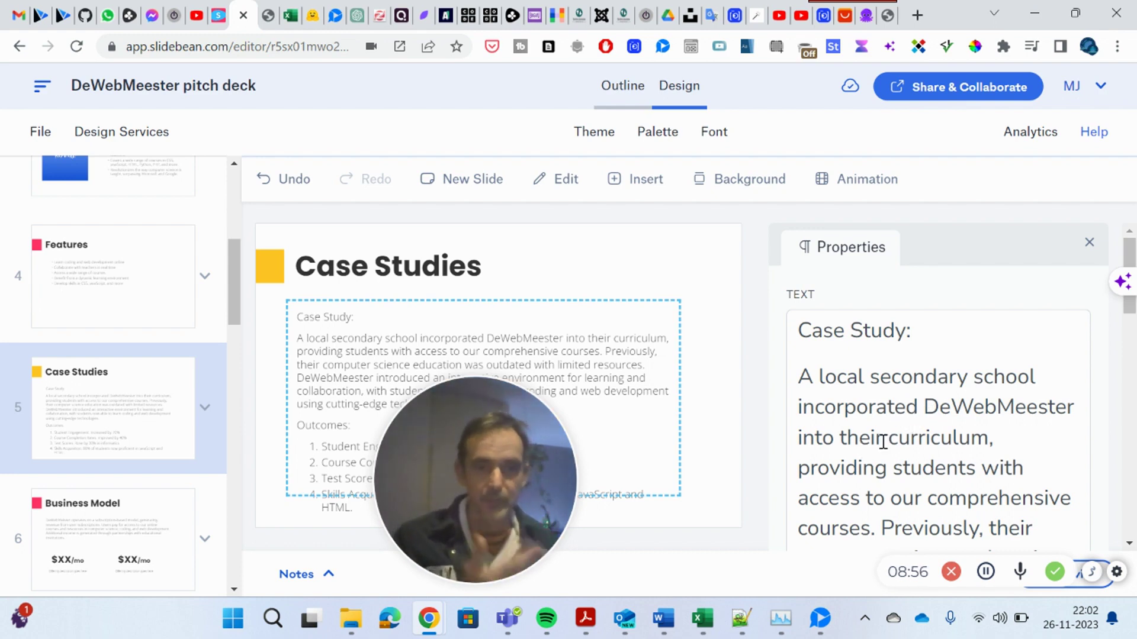
{"action": "scroll", "coordinate": [1036, 435], "scroll_direction": "down", "scroll_amount": 2}
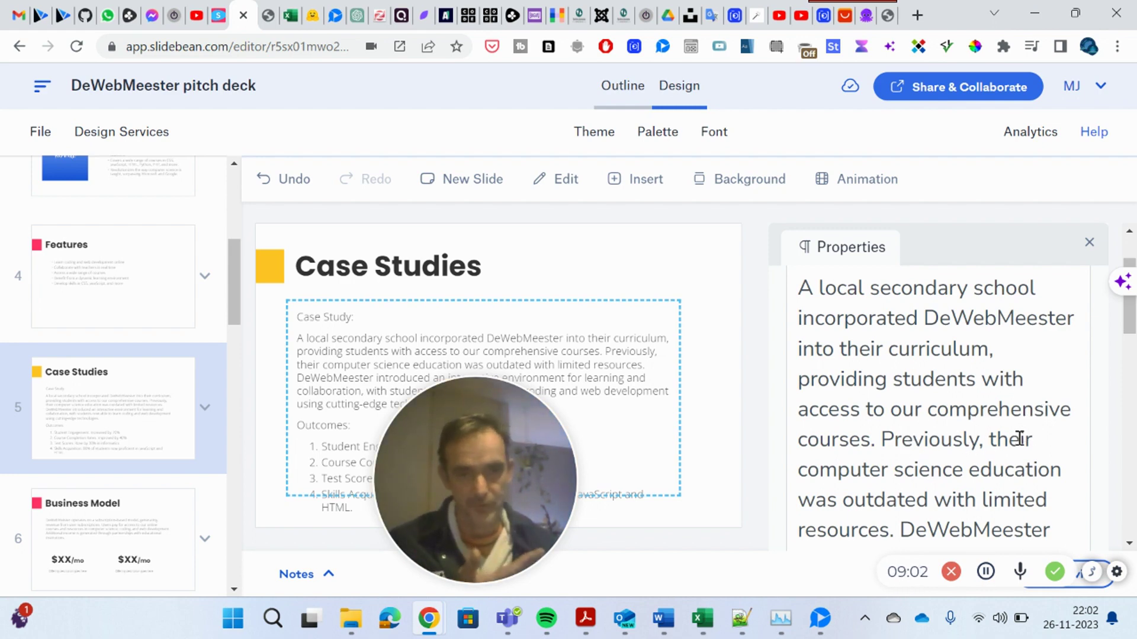
{"action": "scroll", "coordinate": [1022, 432], "scroll_direction": "down", "scroll_amount": 2}
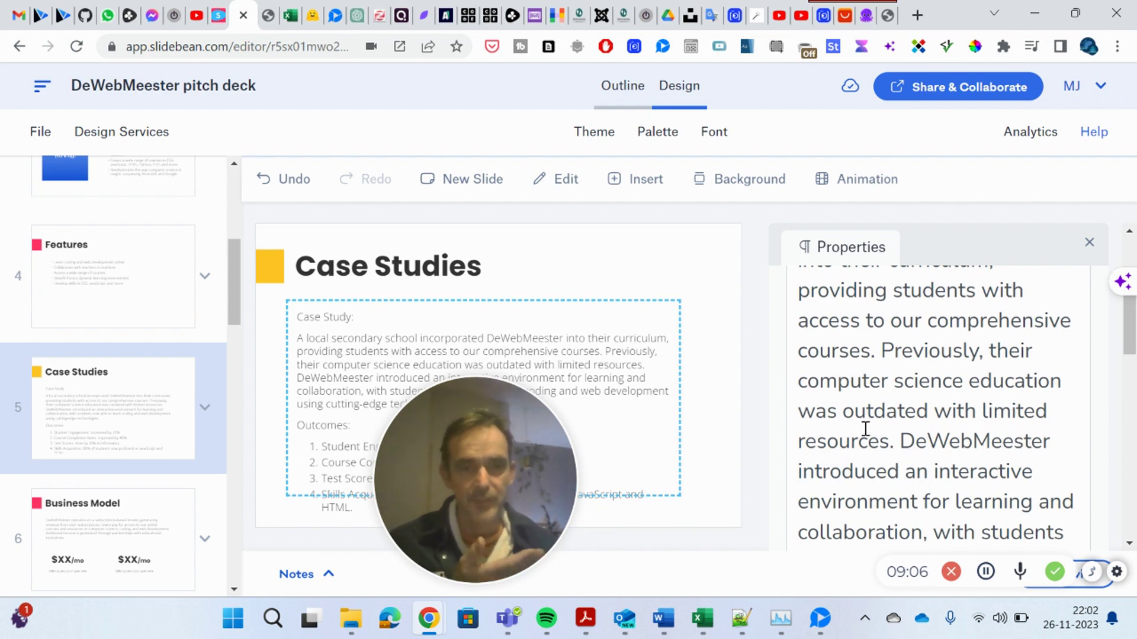
{"action": "scroll", "coordinate": [1003, 455], "scroll_direction": "down", "scroll_amount": 2}
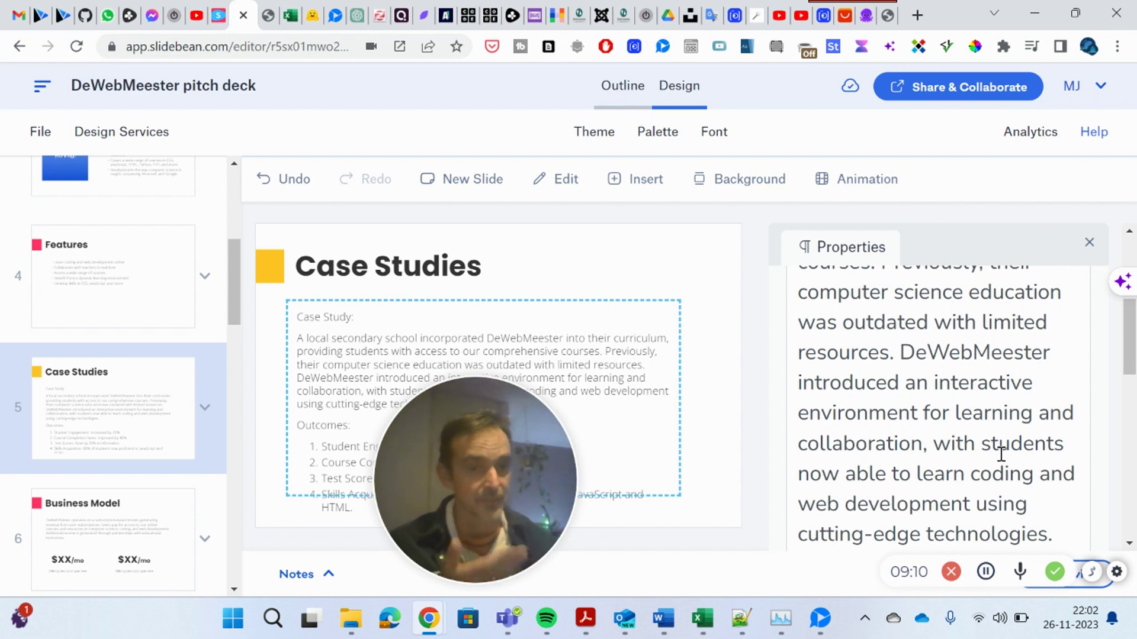
{"action": "scroll", "coordinate": [1000, 455], "scroll_direction": "down", "scroll_amount": 2}
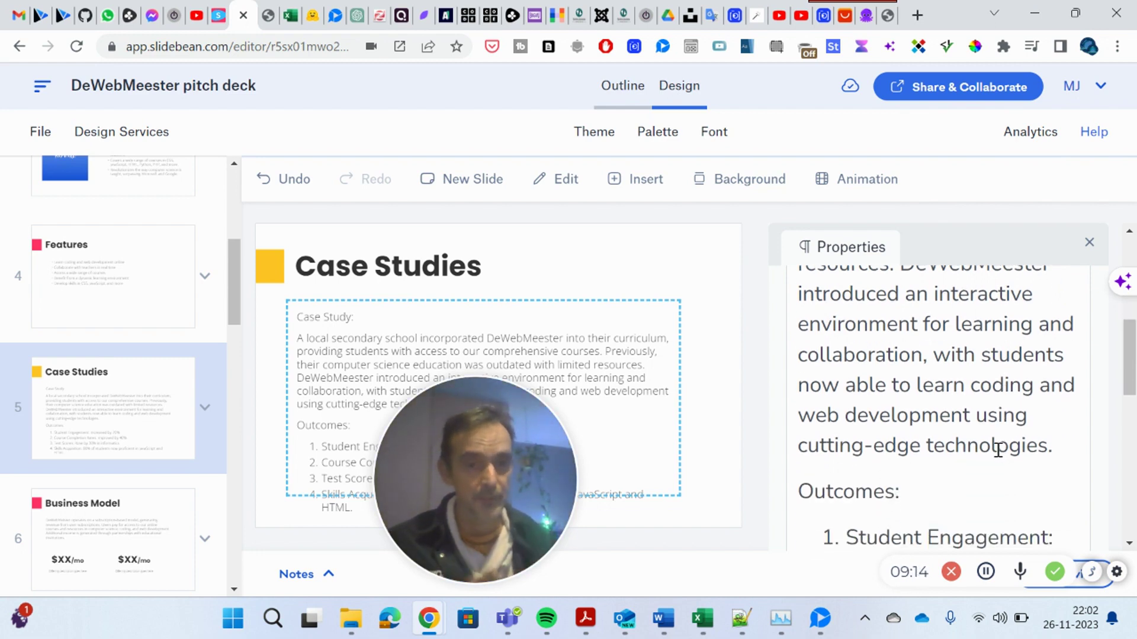
{"action": "scroll", "coordinate": [998, 448], "scroll_direction": "down", "scroll_amount": 3}
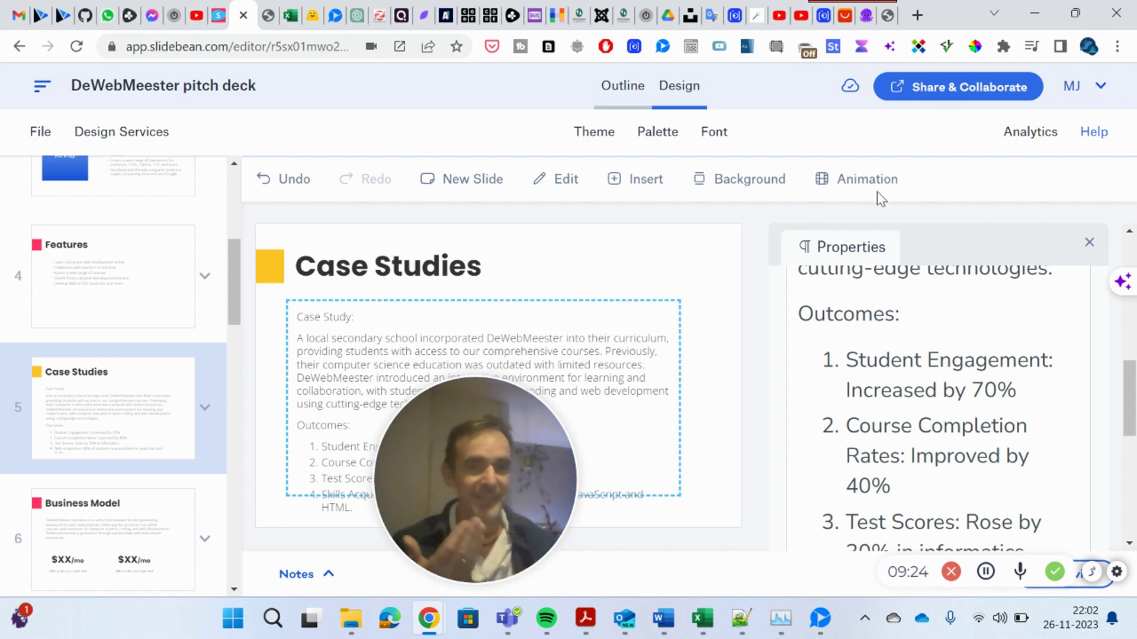
Bring up the codepanta.nl site with its HTML/CSS, Python and PHP course cards
{"action": "left_click", "coordinate": [864, 15]}
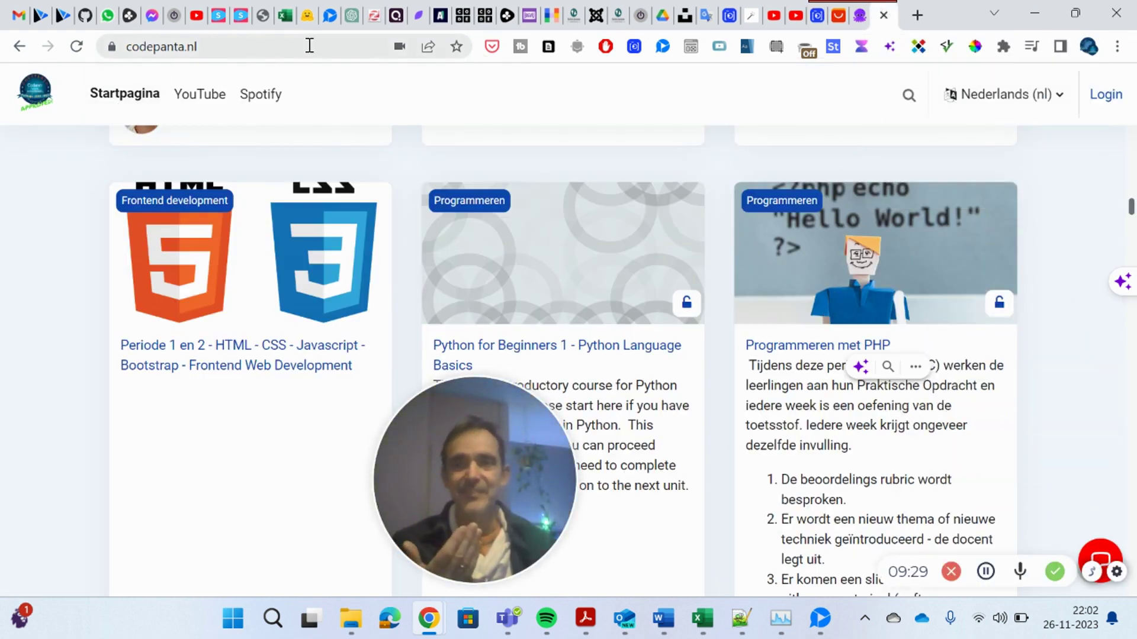
Return to the DeWebMeester pitch deck's Case Studies slide in the Slidebean editor
{"action": "left_click", "coordinate": [243, 17]}
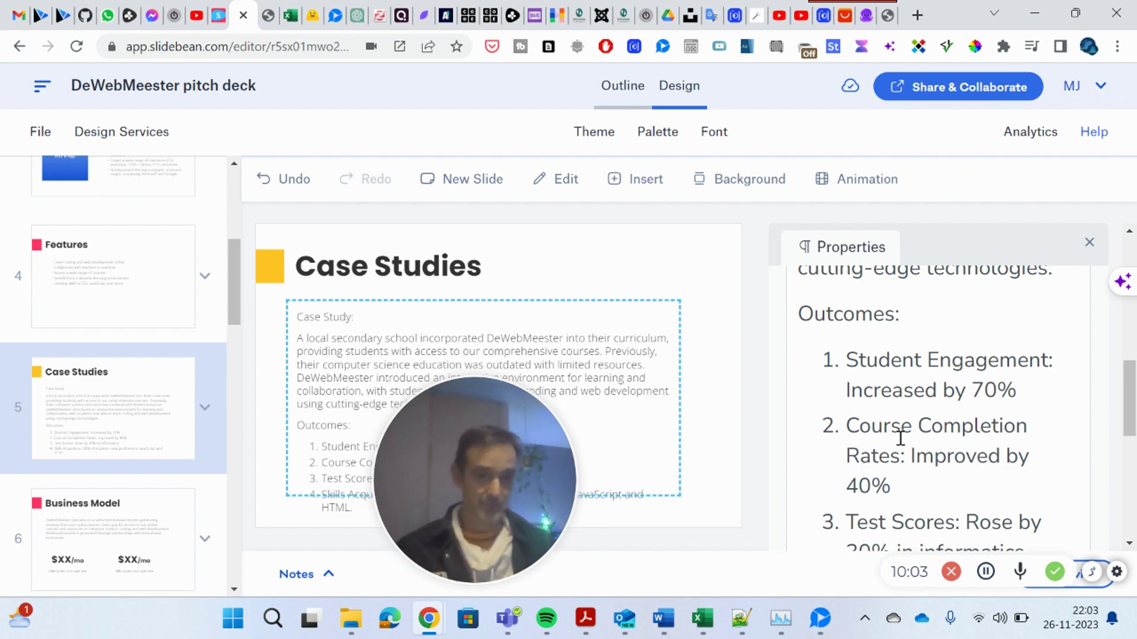
Read the last Case Studies outcomes, then open slide 6, Business Model
{"action": "scroll", "coordinate": [899, 439], "scroll_direction": "down", "scroll_amount": 1}
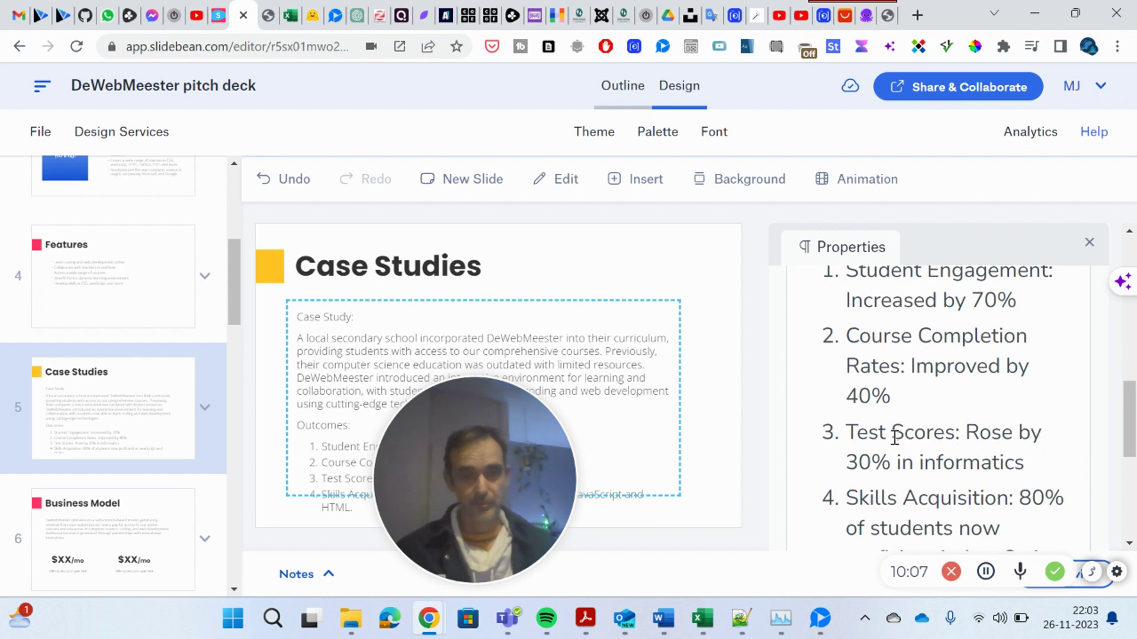
{"action": "scroll", "coordinate": [896, 438], "scroll_direction": "down", "scroll_amount": 2}
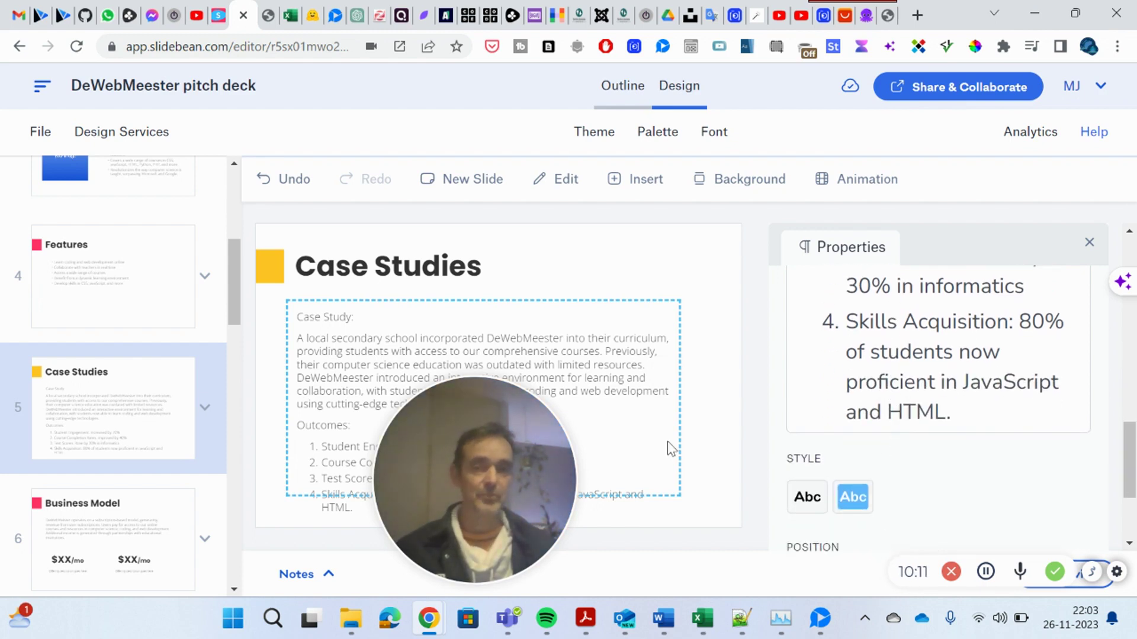
{"action": "scroll", "coordinate": [138, 446], "scroll_direction": "down", "scroll_amount": 1}
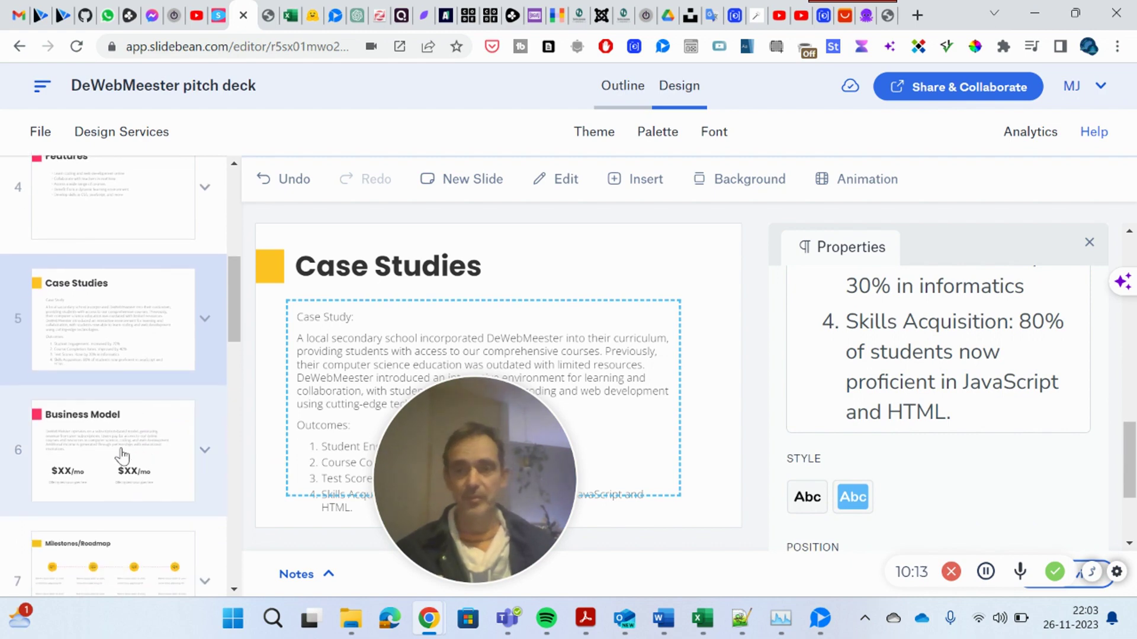
{"action": "left_click", "coordinate": [122, 456]}
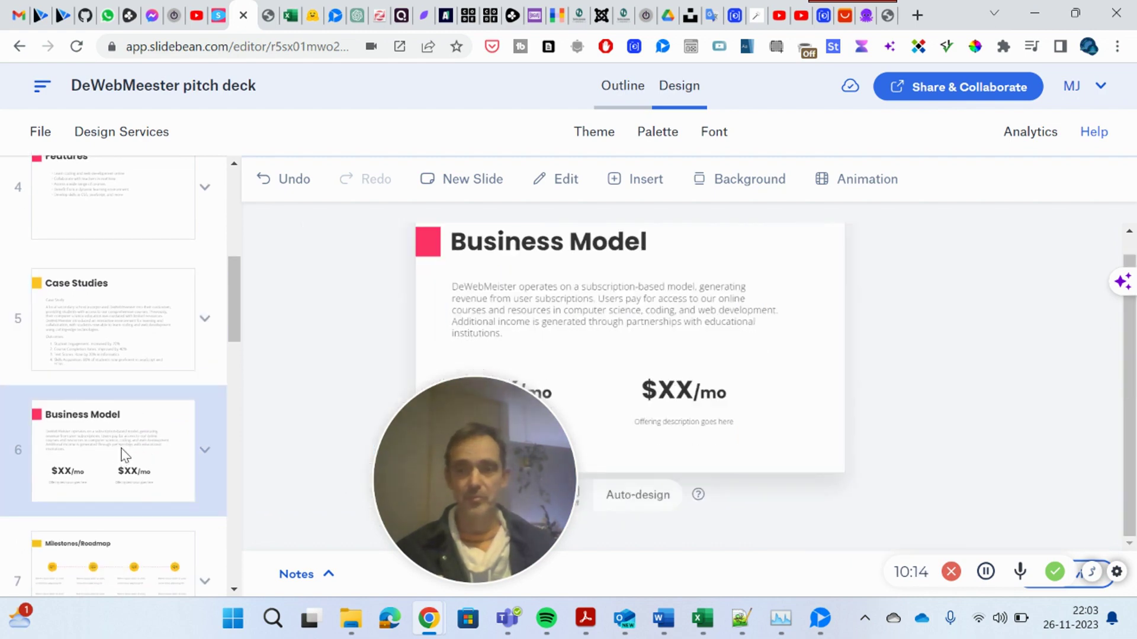
Read through the subscription-based business model description text
{"action": "left_click", "coordinate": [578, 301]}
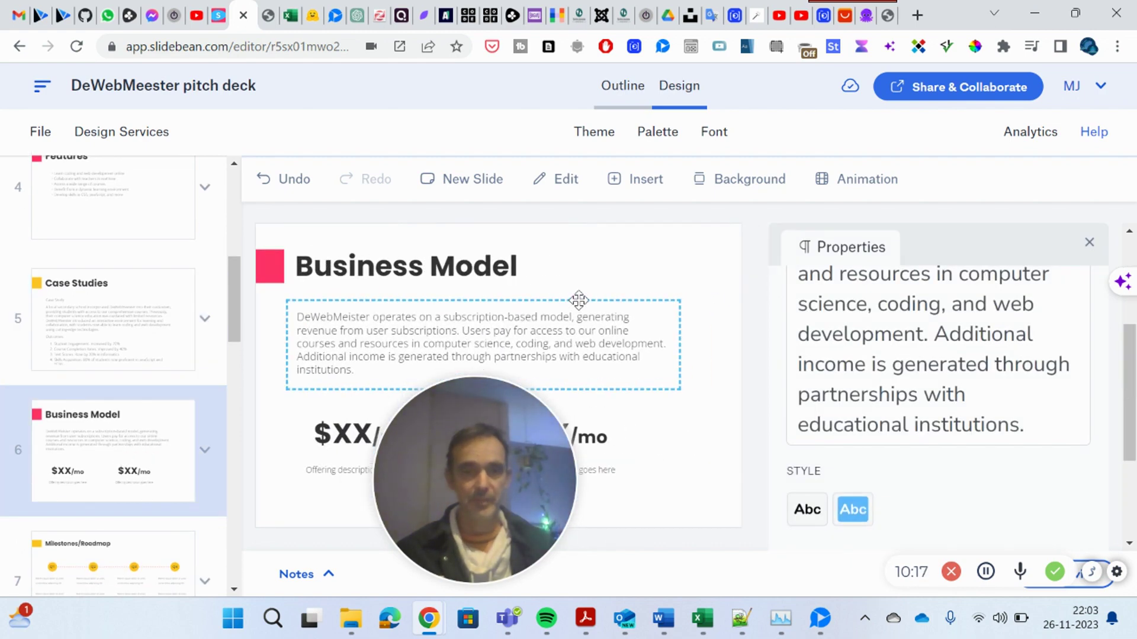
{"action": "scroll", "coordinate": [965, 343], "scroll_direction": "up", "scroll_amount": 3}
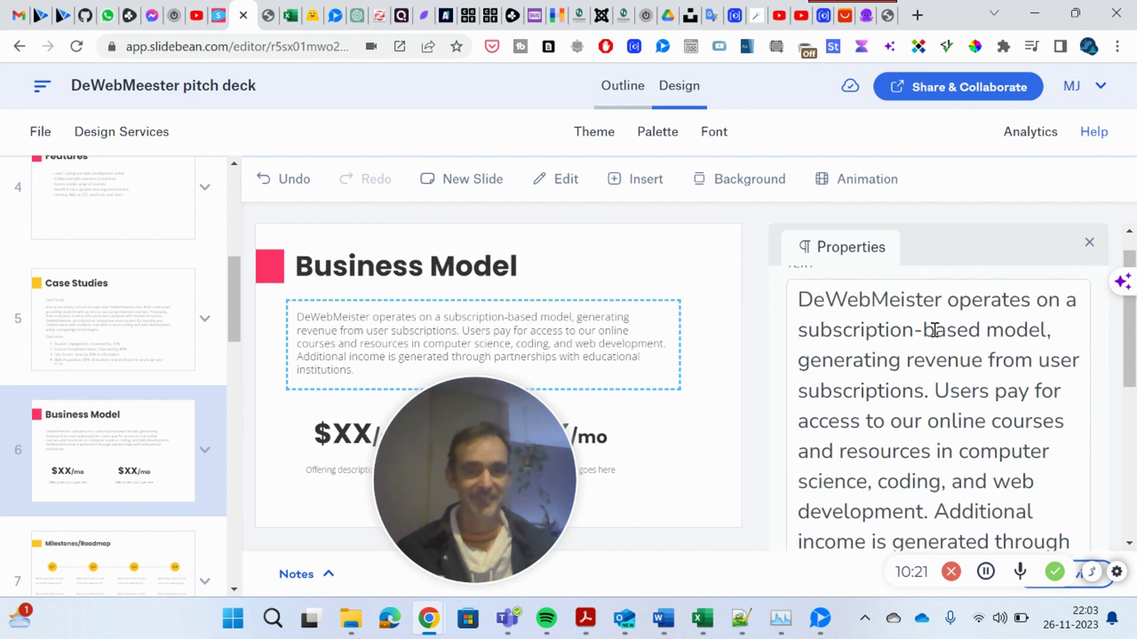
{"action": "scroll", "coordinate": [934, 330], "scroll_direction": "down", "scroll_amount": 2}
{"action": "scroll", "coordinate": [935, 329], "scroll_direction": "down", "scroll_amount": 2}
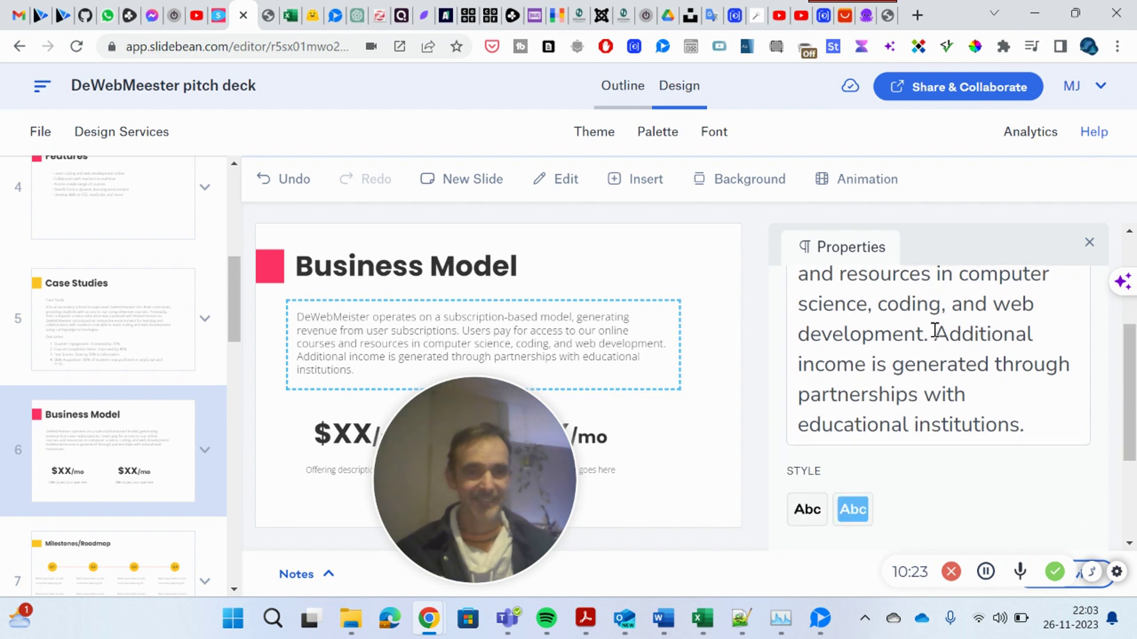
{"action": "scroll", "coordinate": [934, 330], "scroll_direction": "down", "scroll_amount": 2}
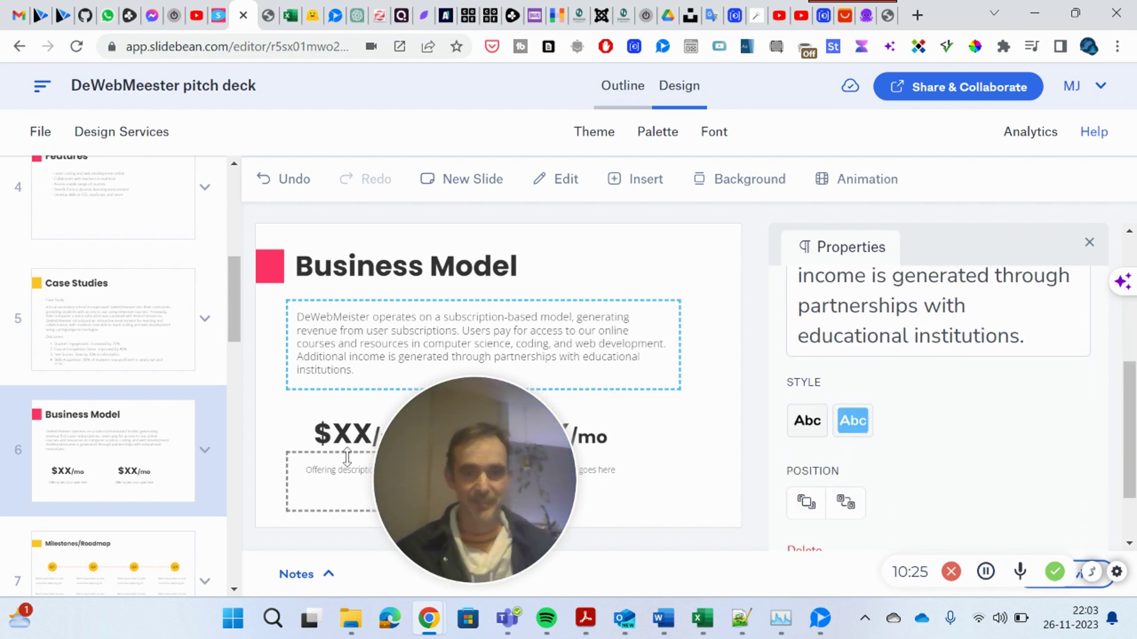
{"action": "scroll", "coordinate": [881, 362], "scroll_direction": "up", "scroll_amount": 2}
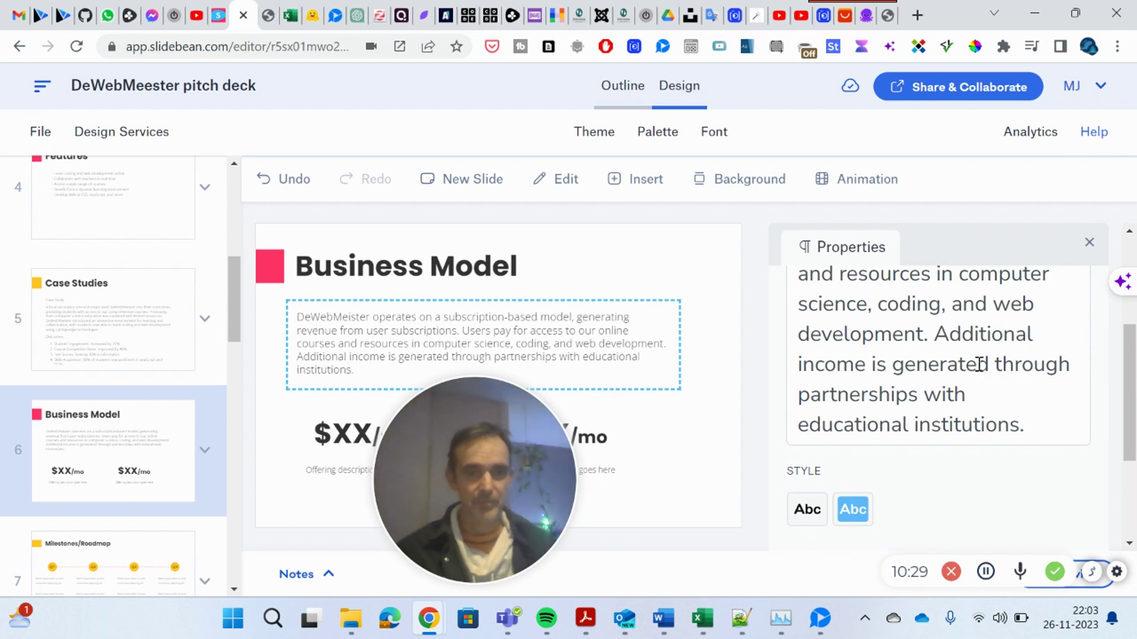
{"action": "scroll", "coordinate": [980, 365], "scroll_direction": "up", "scroll_amount": 3}
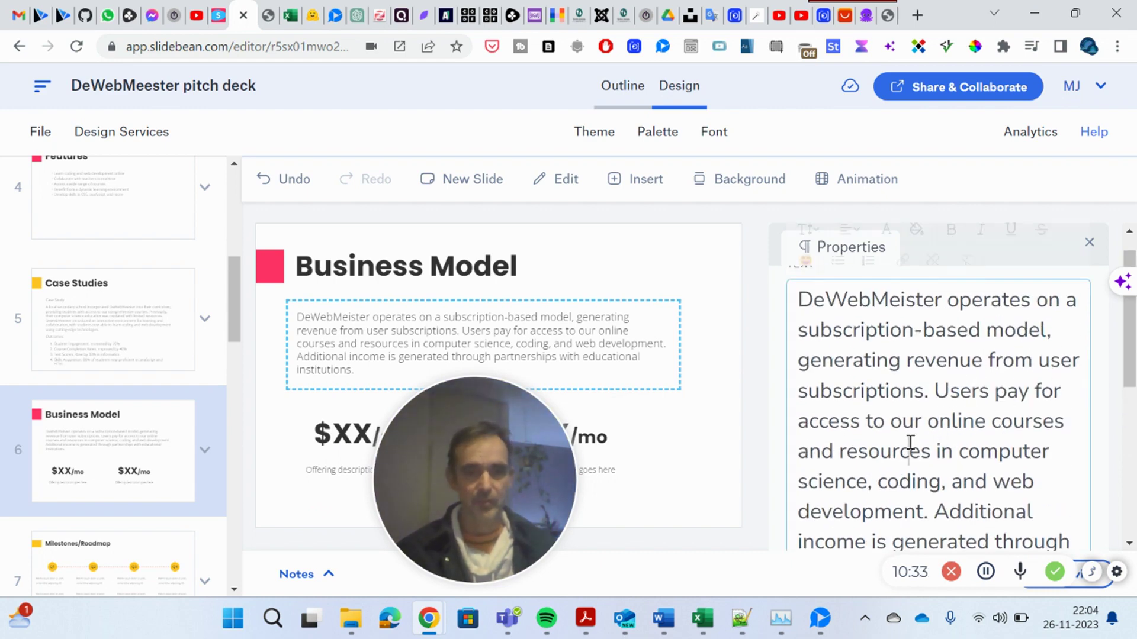
Highlight a passage of the description, then inspect the first $XX/mo price box
{"action": "left_click_drag", "start_coordinate": [934, 390], "coordinate": [935, 480]}
{"action": "left_click", "coordinate": [934, 479]}
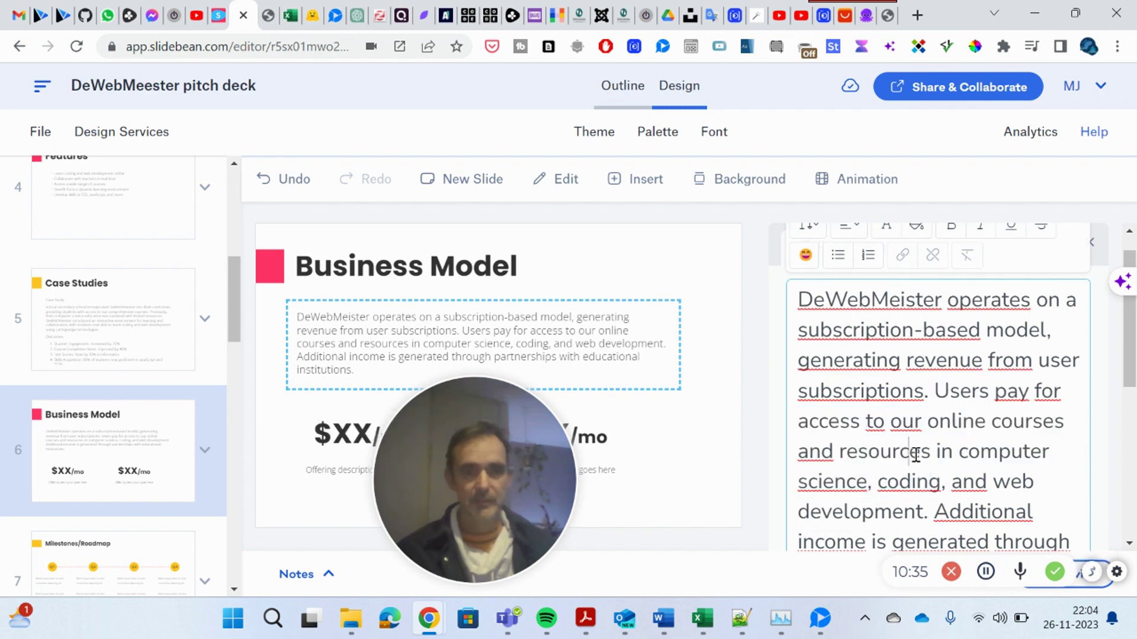
{"action": "mouse_move", "coordinate": [477, 460]}
{"action": "left_mouse_down"}
{"action": "mouse_move", "coordinate": [638, 398]}
{"action": "mouse_move", "coordinate": [624, 314]}
{"action": "left_mouse_up"}
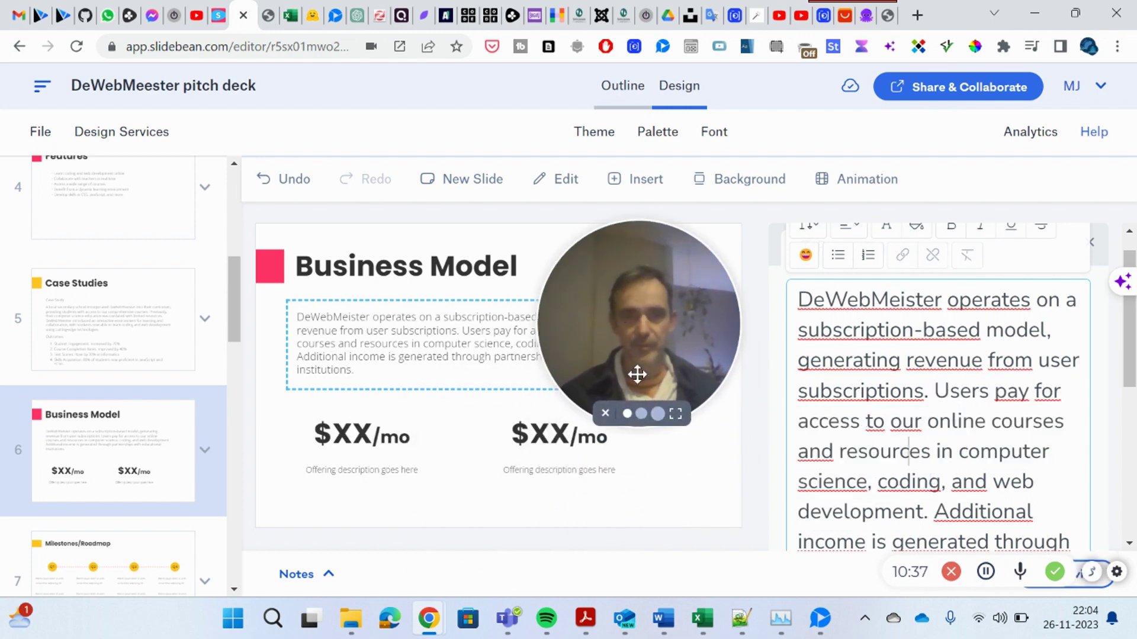
{"action": "left_click", "coordinate": [350, 445]}
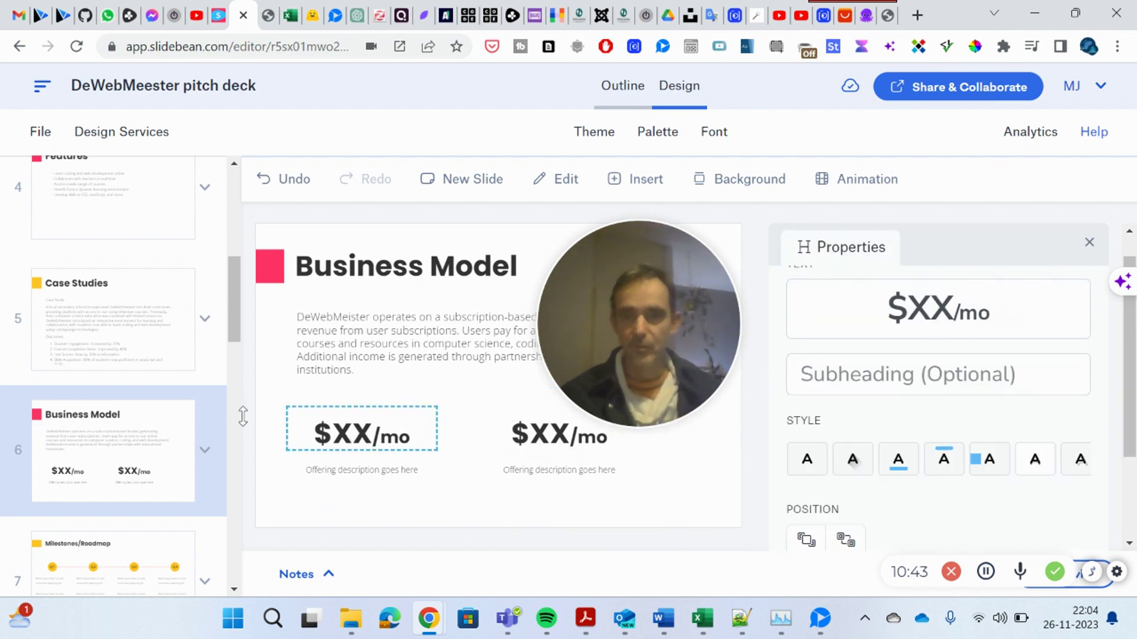
{"action": "scroll", "coordinate": [180, 419], "scroll_direction": "down", "scroll_amount": 3}
Open slide 7, Milestones/Roadmap, and inspect a Q3 milestone text box
{"action": "left_click", "coordinate": [126, 406]}
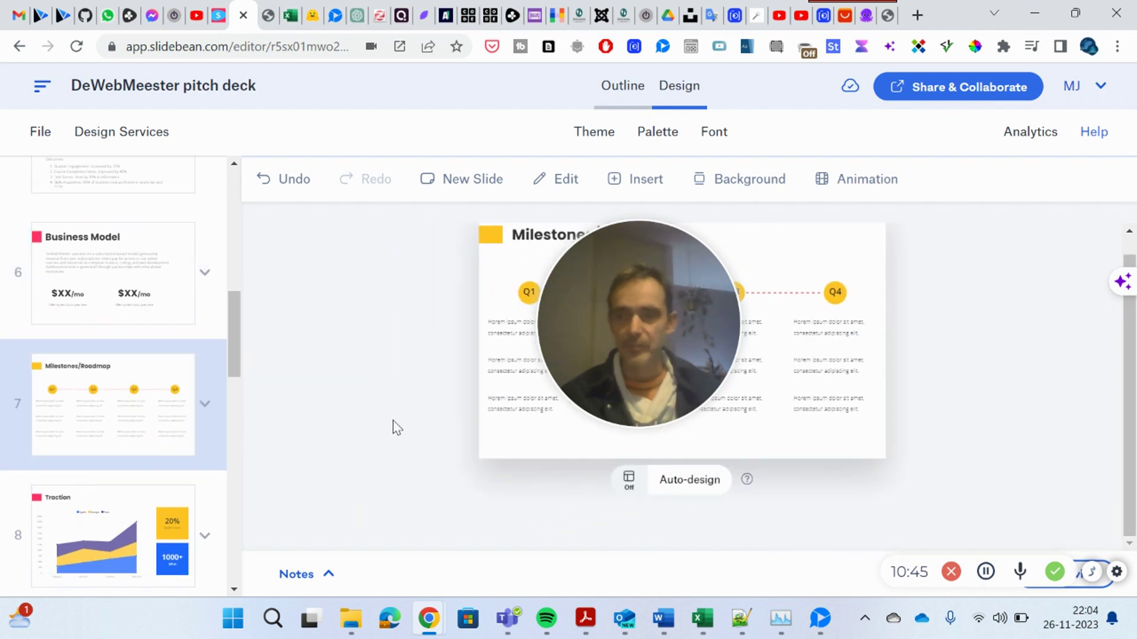
{"action": "left_click_drag", "start_coordinate": [700, 335], "coordinate": [396, 414]}
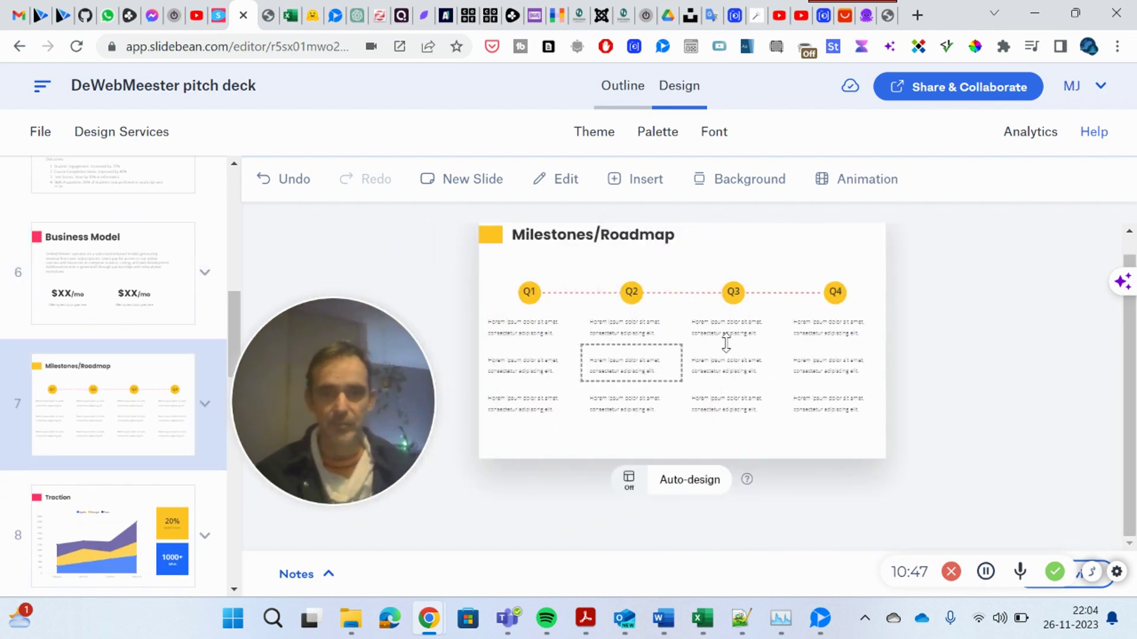
{"action": "left_click", "coordinate": [729, 362]}
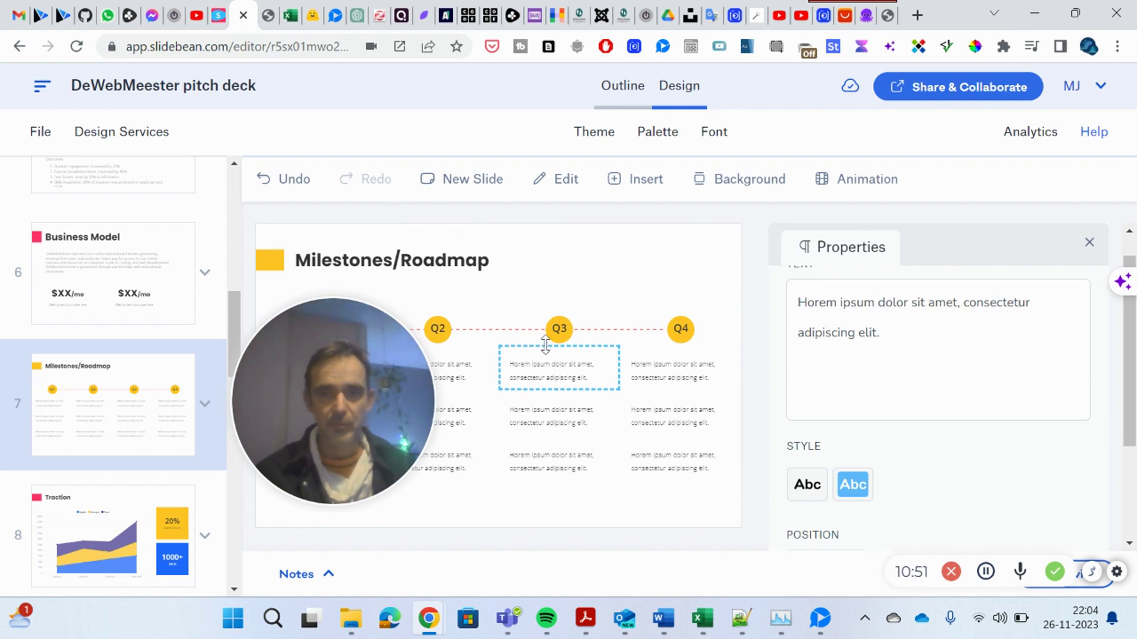
Open slide 8, Traction, and inspect its Apples/Oranges/Pears area chart
{"action": "left_click", "coordinate": [119, 533]}
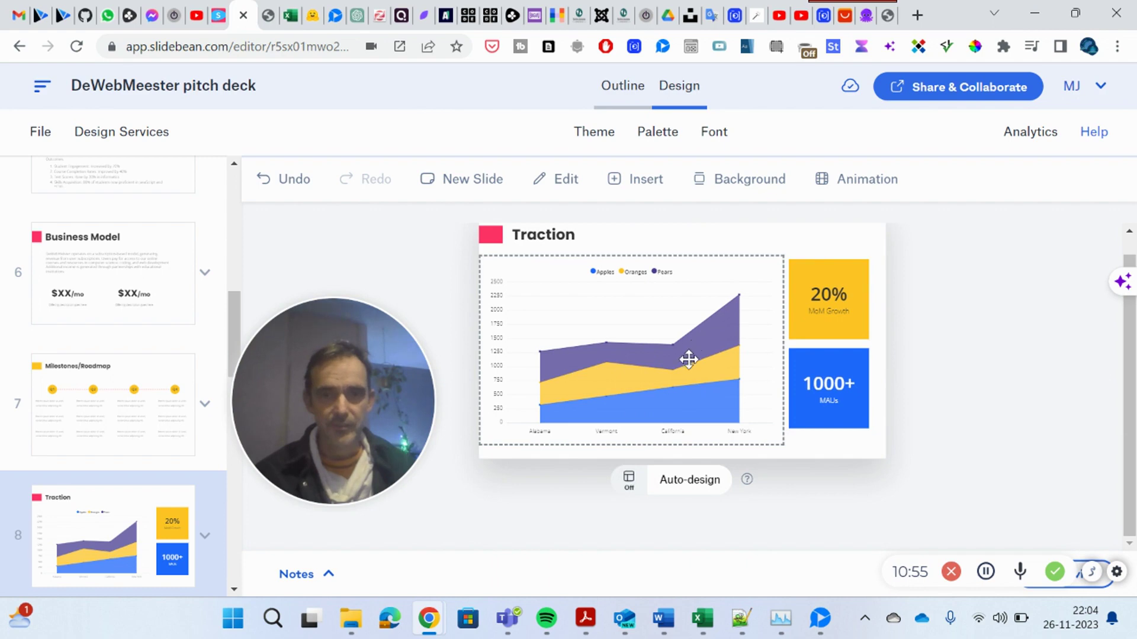
{"action": "left_click", "coordinate": [688, 359]}
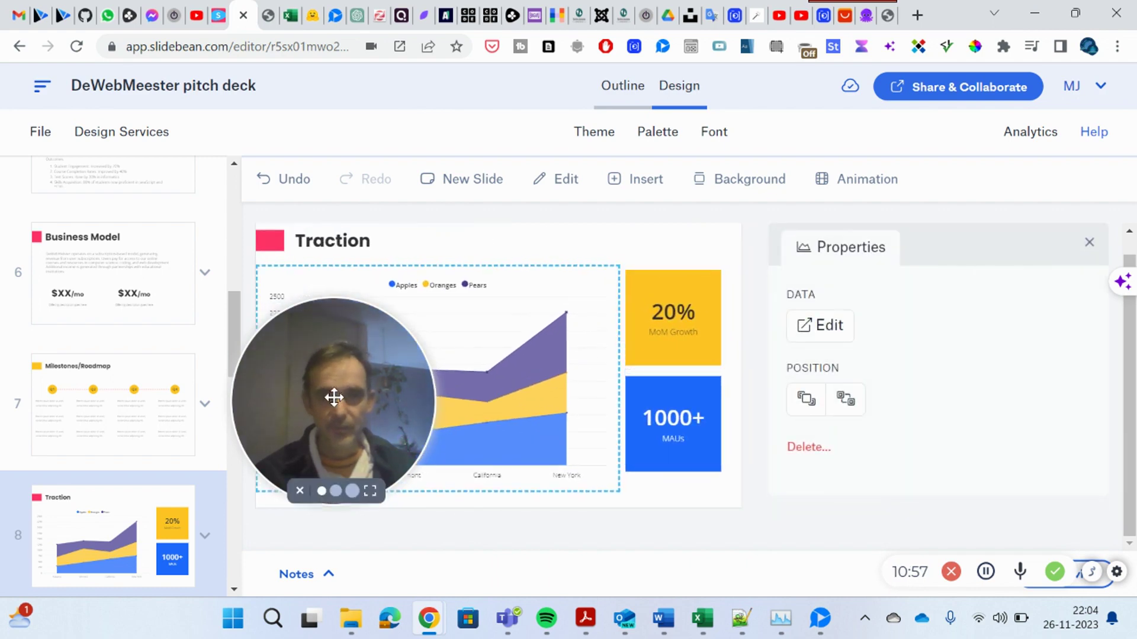
{"action": "left_click_drag", "start_coordinate": [329, 393], "coordinate": [944, 401]}
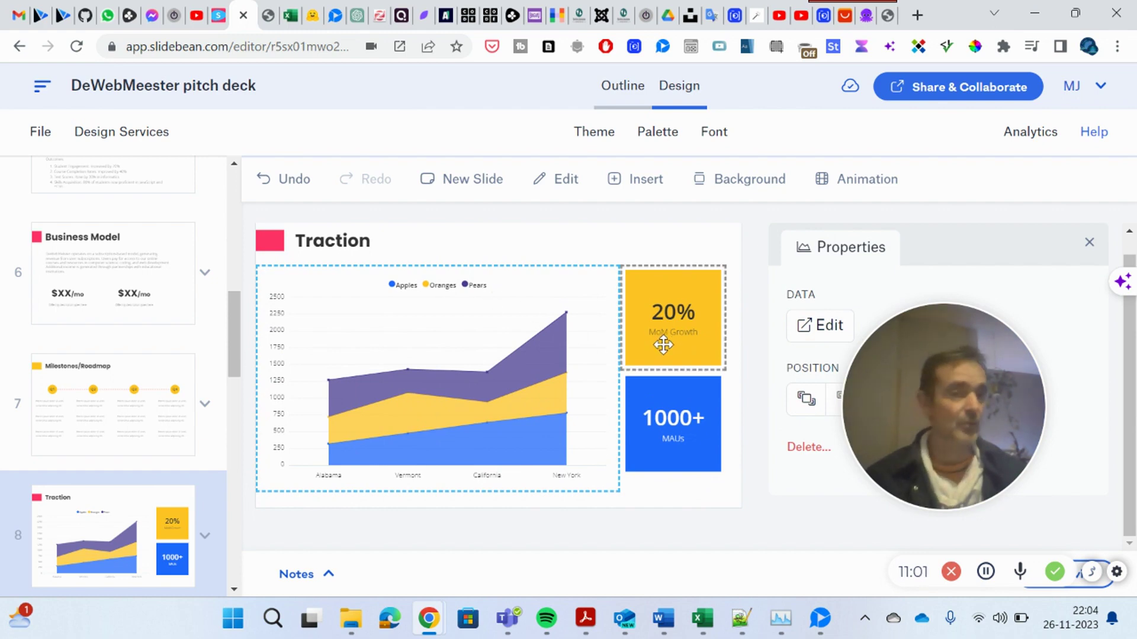
{"action": "left_click_drag", "start_coordinate": [232, 333], "coordinate": [241, 406]}
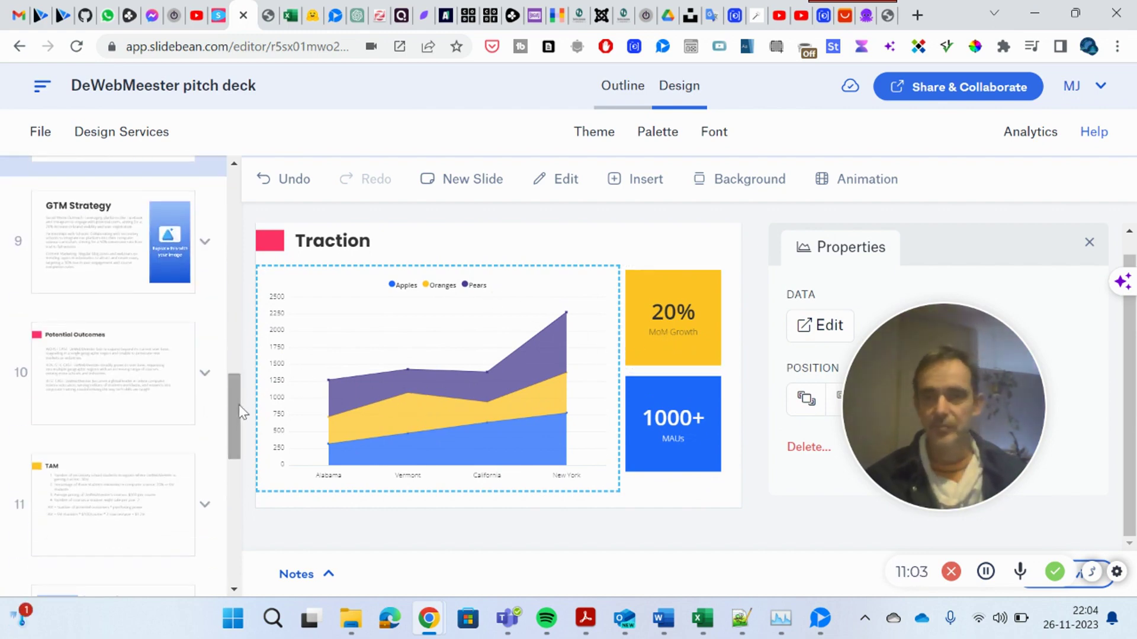
View the GTM Strategy body text, then the Potential Outcomes and TAM slides
{"action": "left_click", "coordinate": [94, 287]}
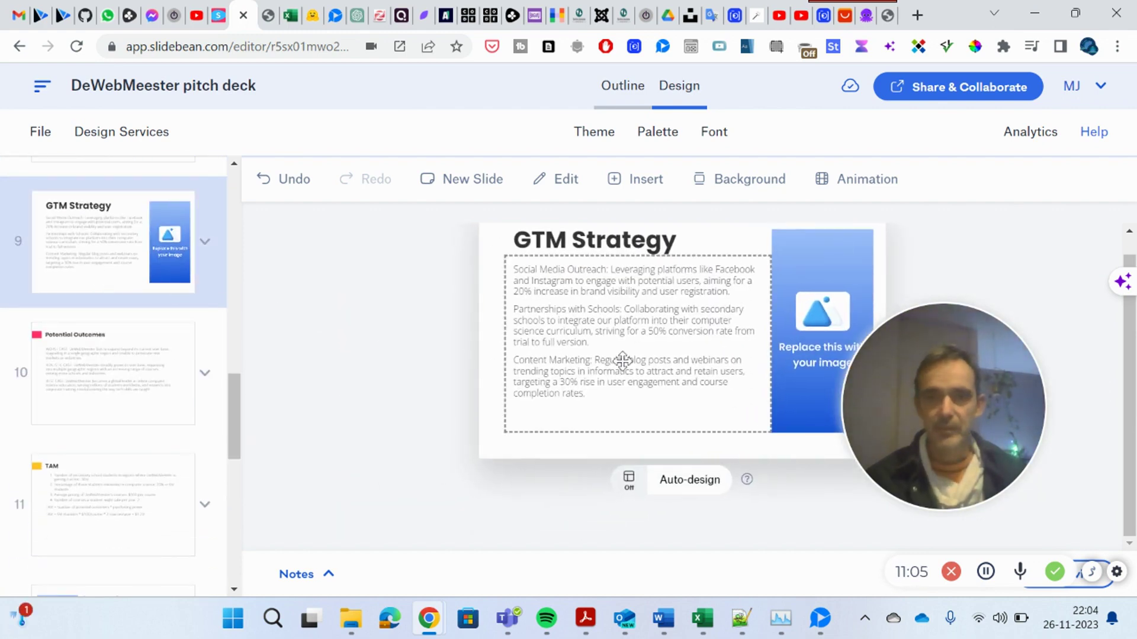
{"action": "left_click", "coordinate": [620, 360]}
{"action": "left_click_drag", "start_coordinate": [934, 401], "coordinate": [596, 406]}
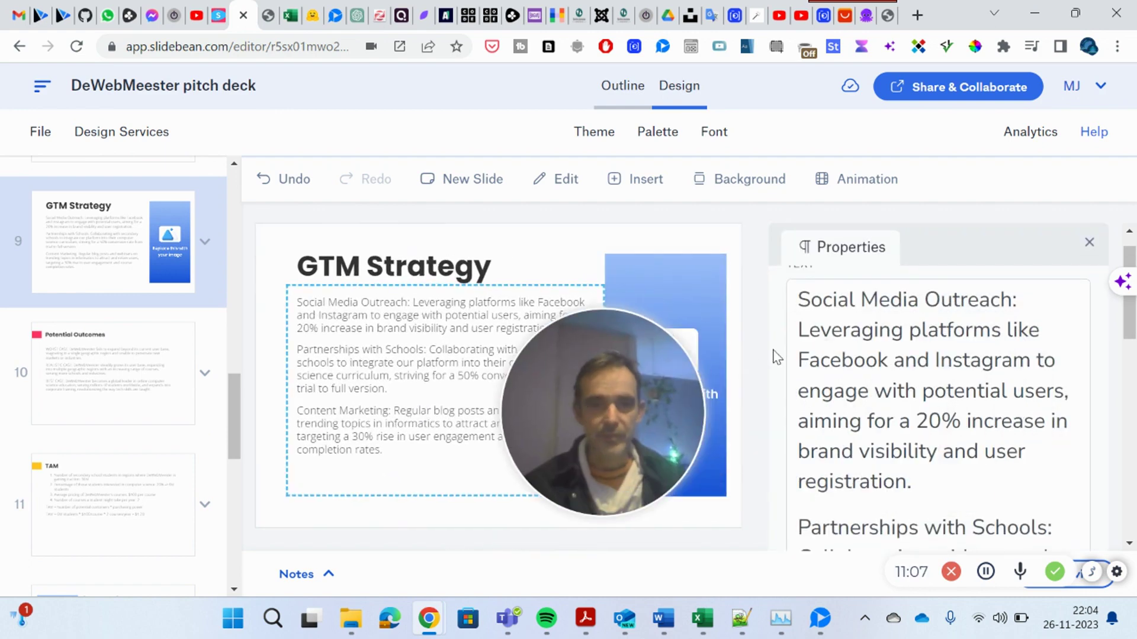
{"action": "left_click", "coordinate": [153, 393]}
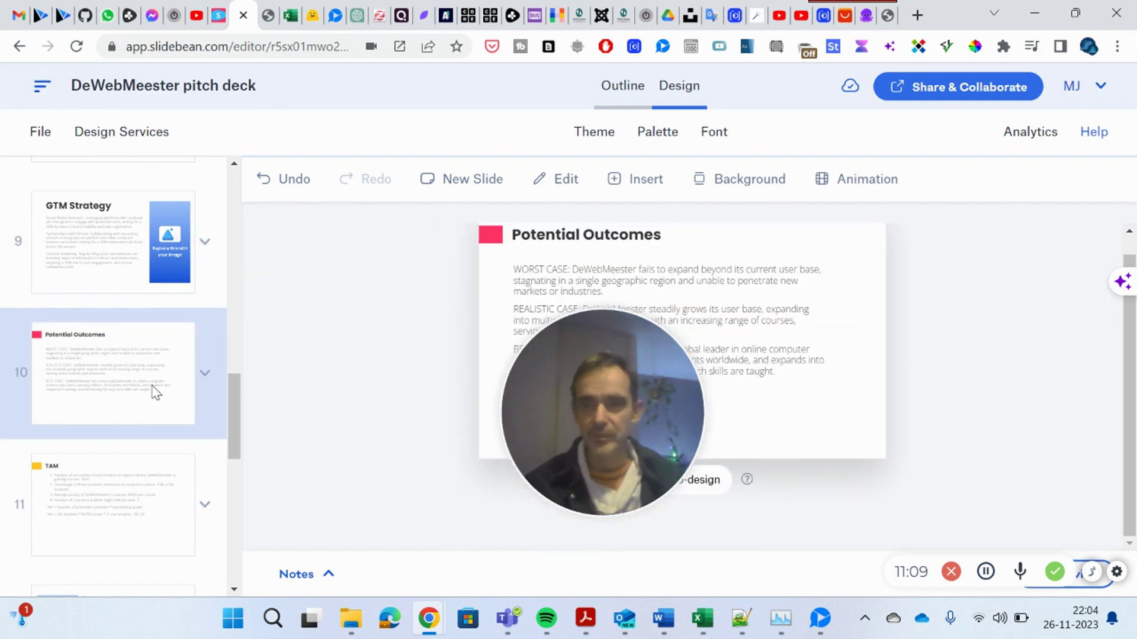
{"action": "left_click", "coordinate": [158, 505]}
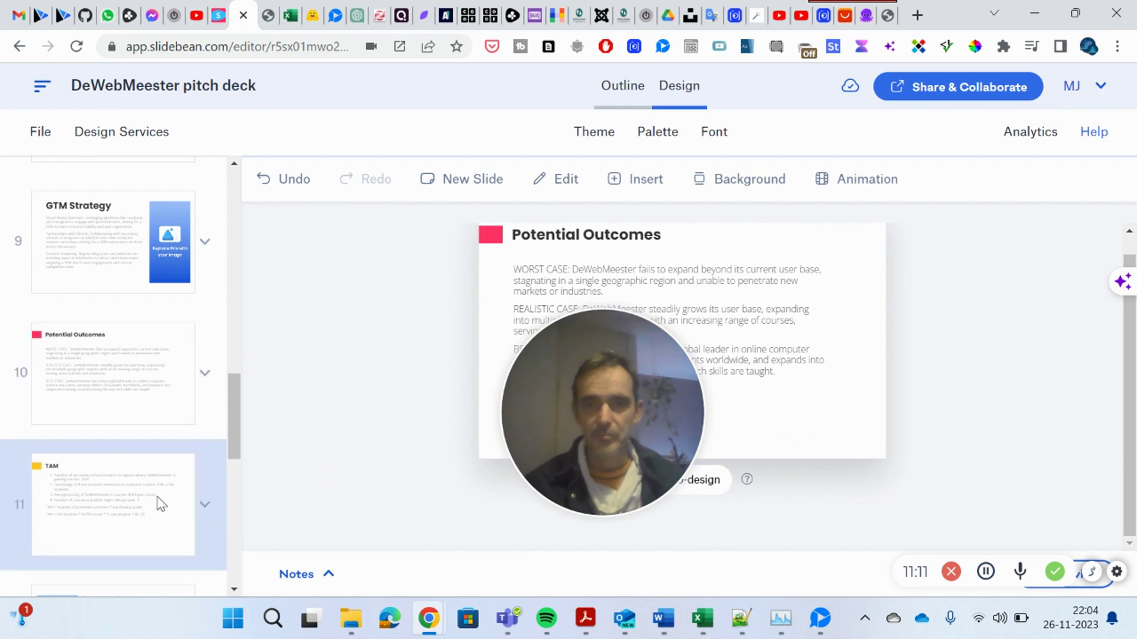
{"action": "left_click_drag", "start_coordinate": [602, 369], "coordinate": [418, 404]}
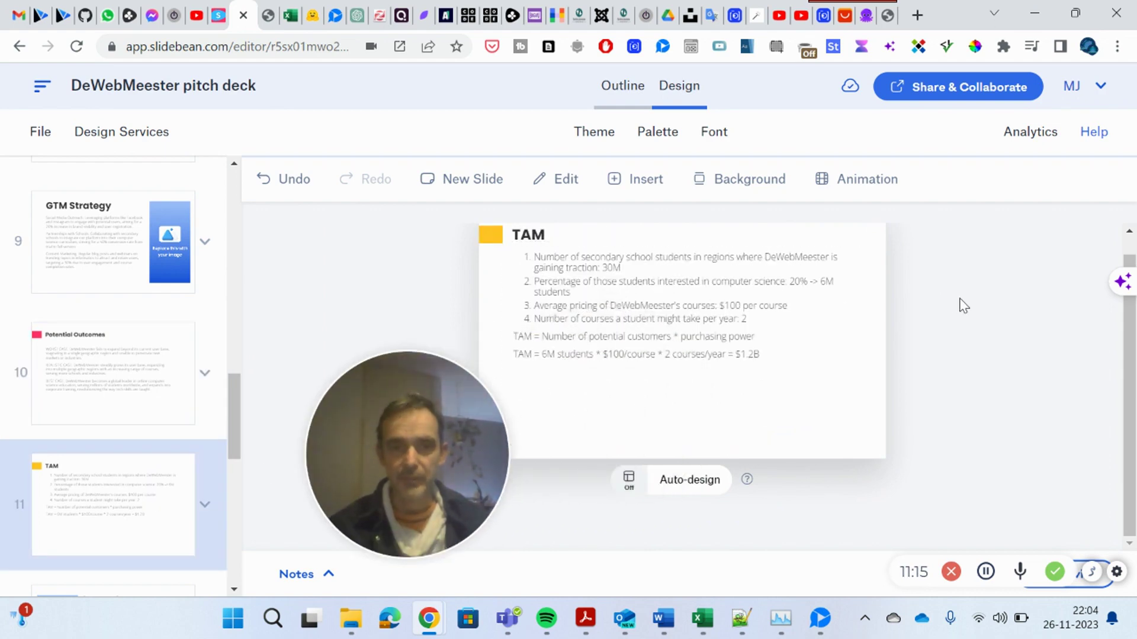
Step through the Secret Sauce, Team and Financials Projections slides
{"action": "left_click_drag", "start_coordinate": [232, 438], "coordinate": [232, 508]}
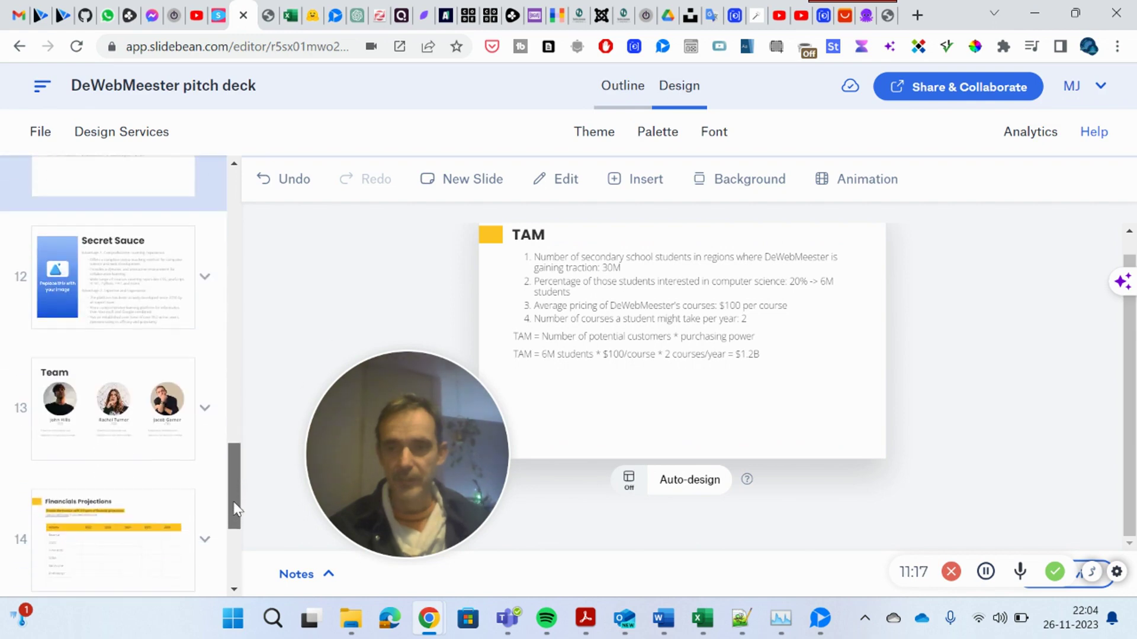
{"action": "left_click", "coordinate": [98, 318]}
{"action": "left_click", "coordinate": [100, 403]}
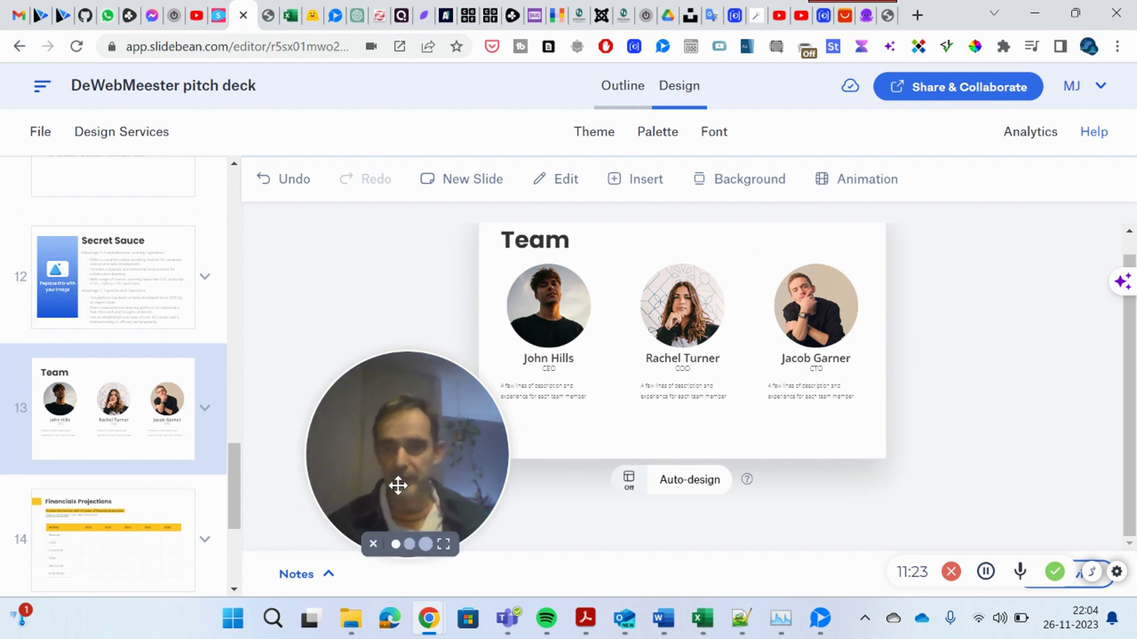
{"action": "left_click", "coordinate": [110, 515]}
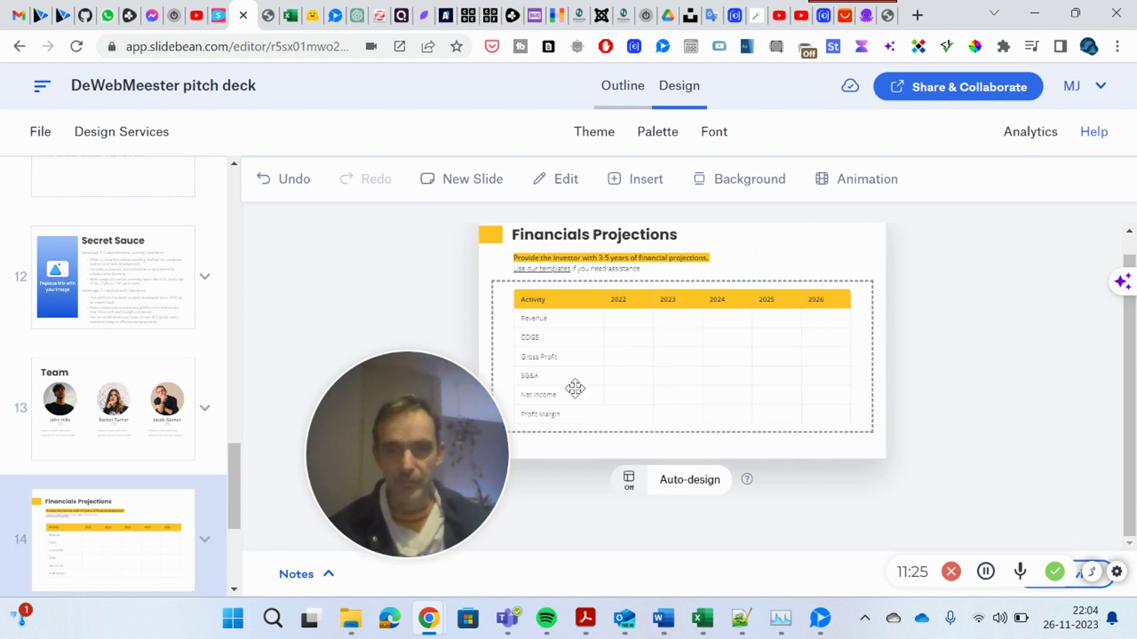
{"action": "scroll", "coordinate": [129, 441], "scroll_direction": "down", "scroll_amount": 5}
{"action": "left_click", "coordinate": [116, 422]}
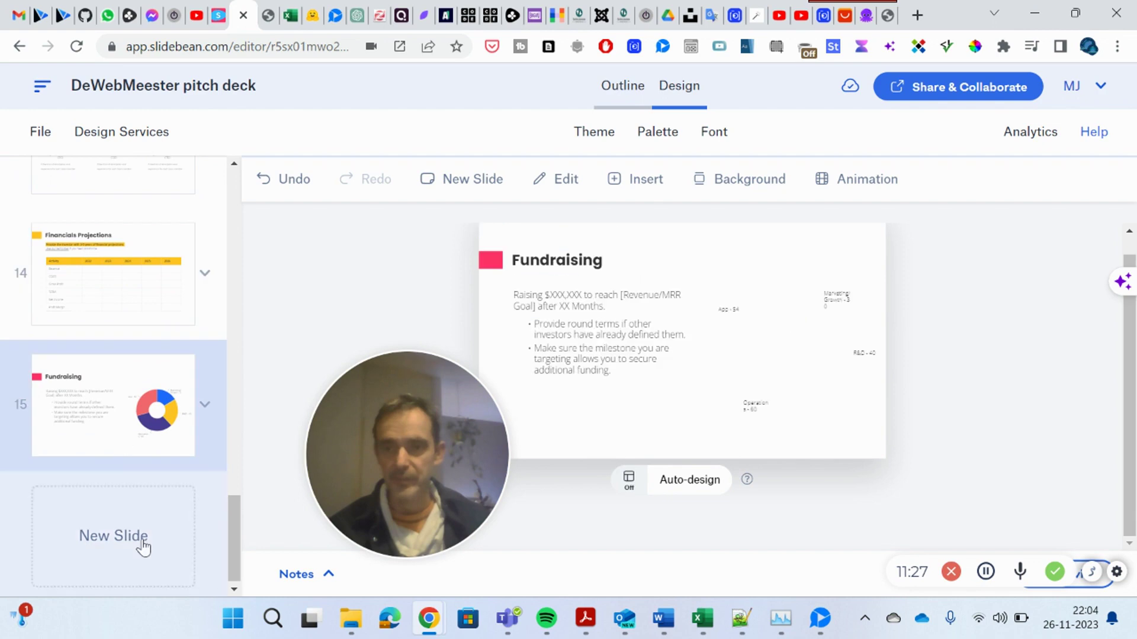
{"action": "mouse_move", "coordinate": [240, 521]}
{"action": "left_mouse_down"}
{"action": "mouse_move", "coordinate": [236, 254]}
{"action": "mouse_move", "coordinate": [256, 168]}
{"action": "left_mouse_up"}
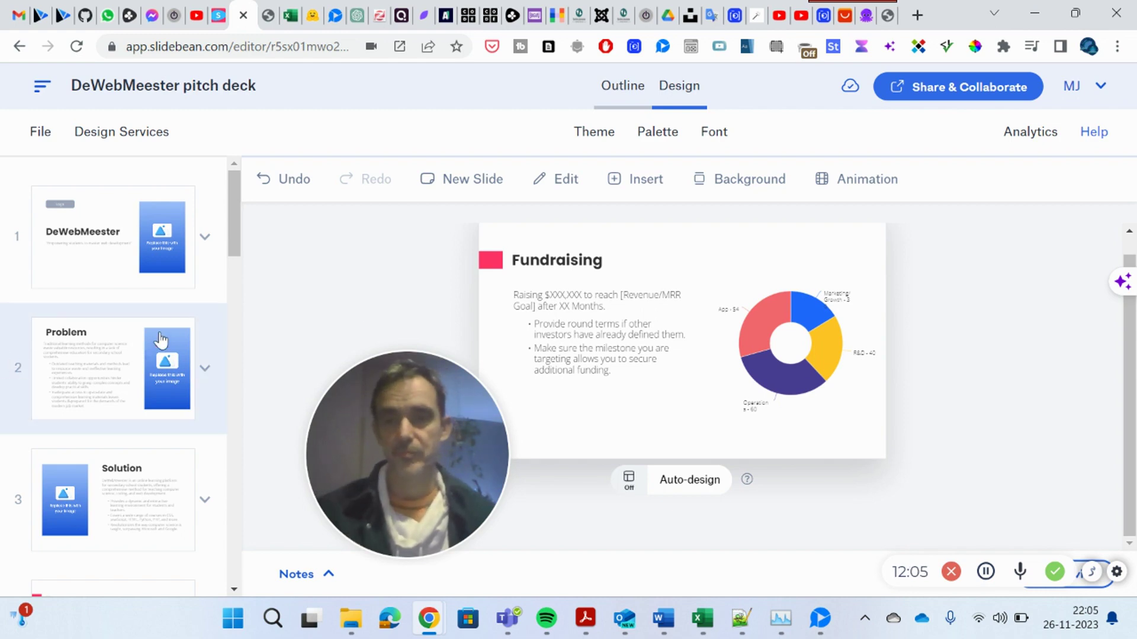
{"action": "mouse_move", "coordinate": [237, 233]}
{"action": "left_mouse_down"}
{"action": "mouse_move", "coordinate": [218, 506]}
{"action": "mouse_move", "coordinate": [214, 219]}
{"action": "left_mouse_up"}
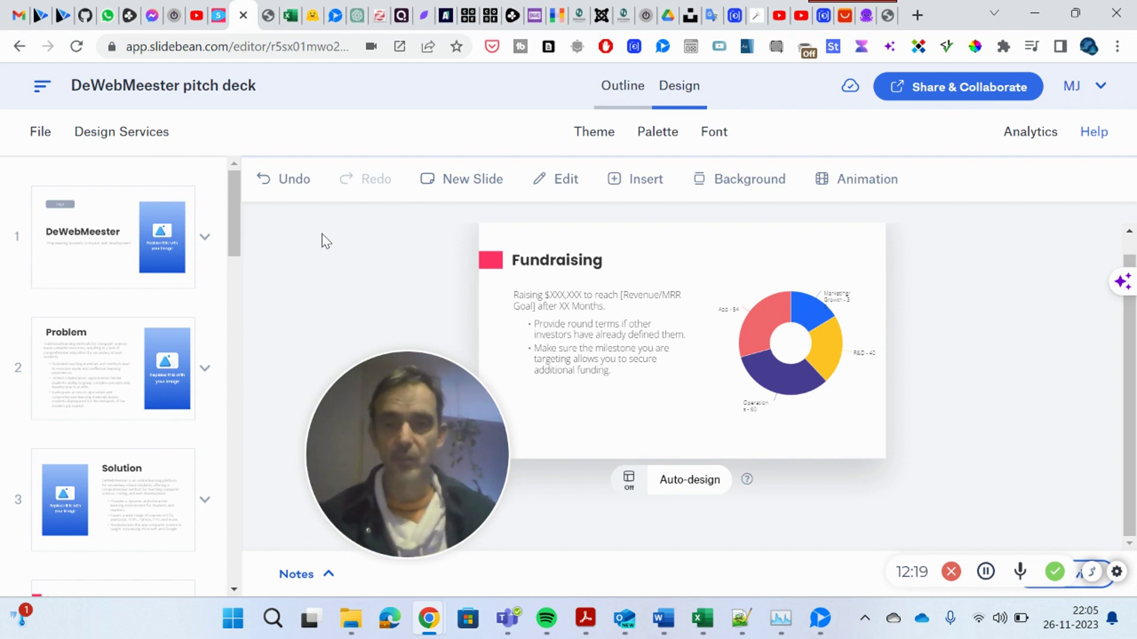
{"action": "mouse_move", "coordinate": [443, 378]}
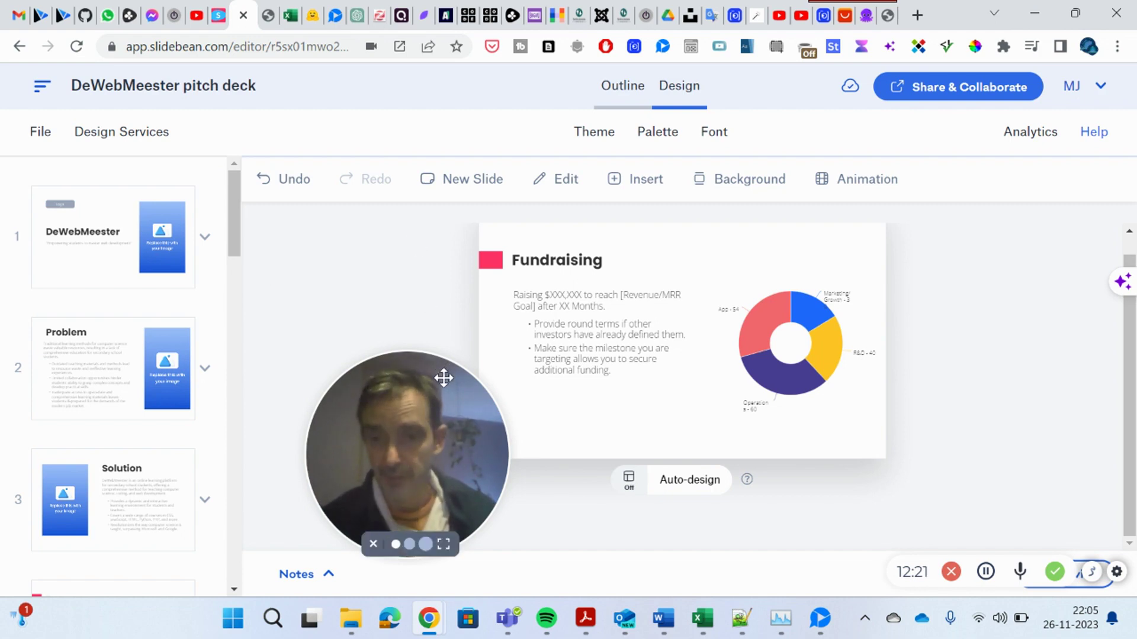
{"action": "scroll", "coordinate": [434, 286], "scroll_direction": "up", "scroll_amount": 1}
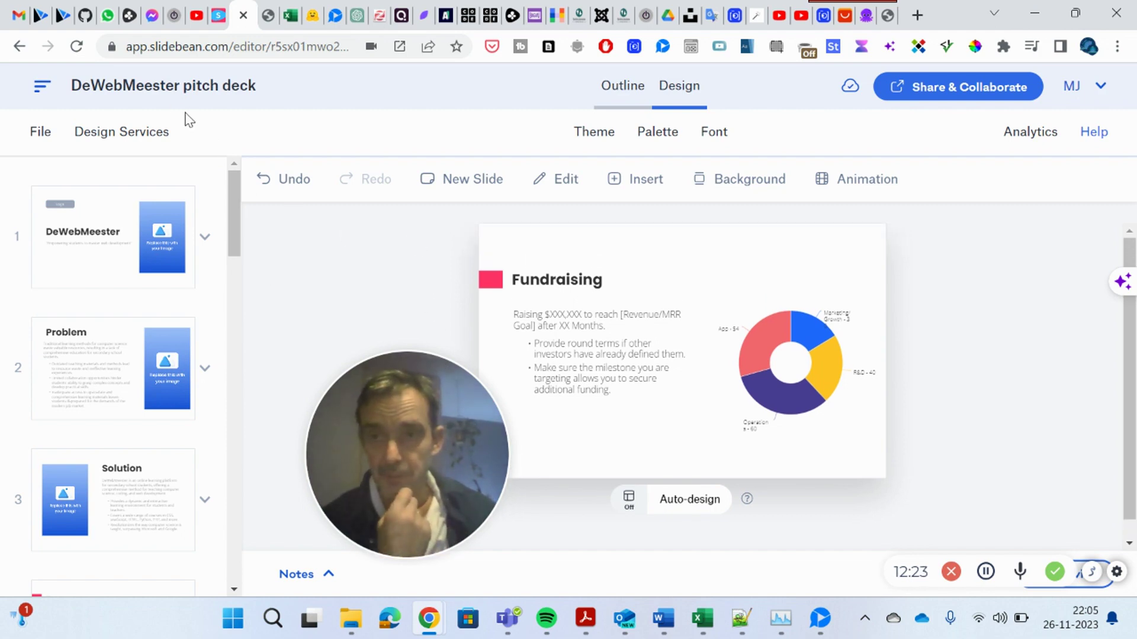
Replace 'DeWebMeester' in the deck title to make it 'CodePanta pitch deck' and save
{"action": "left_click", "coordinate": [169, 86]}
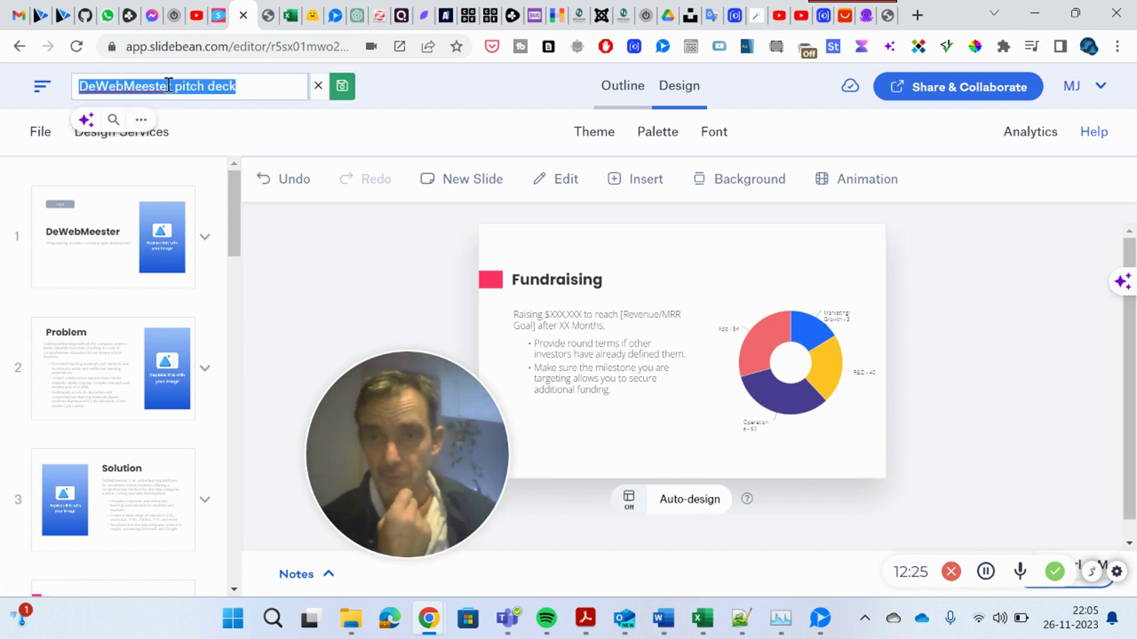
{"action": "left_click", "coordinate": [168, 86]}
{"action": "double_click", "coordinate": [160, 86]}
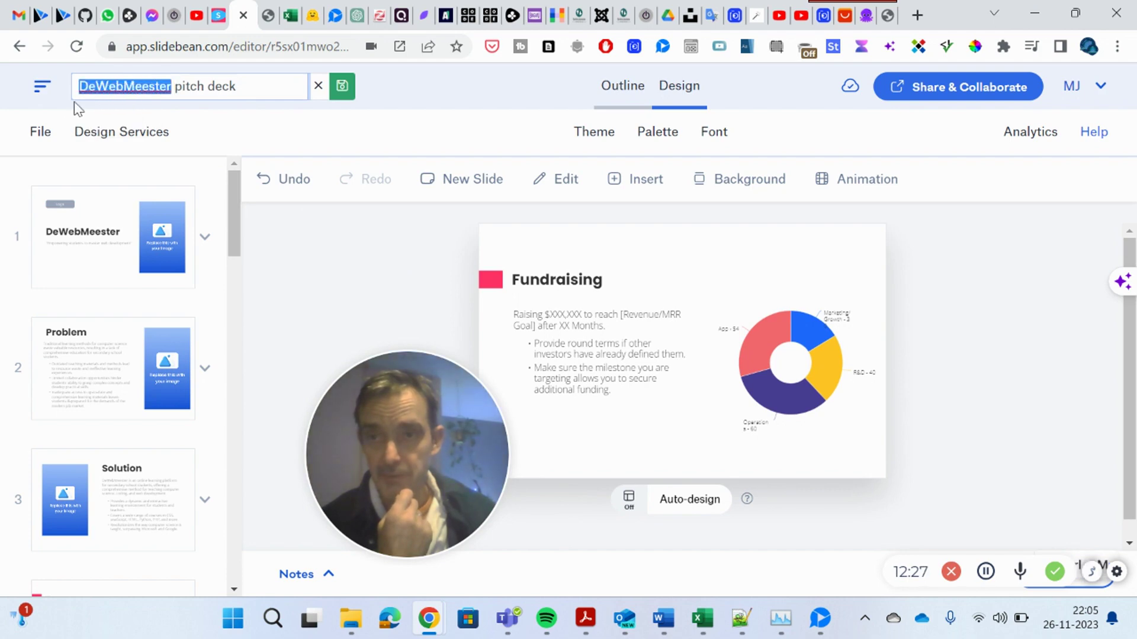
{"action": "type", "text": "Qod"}
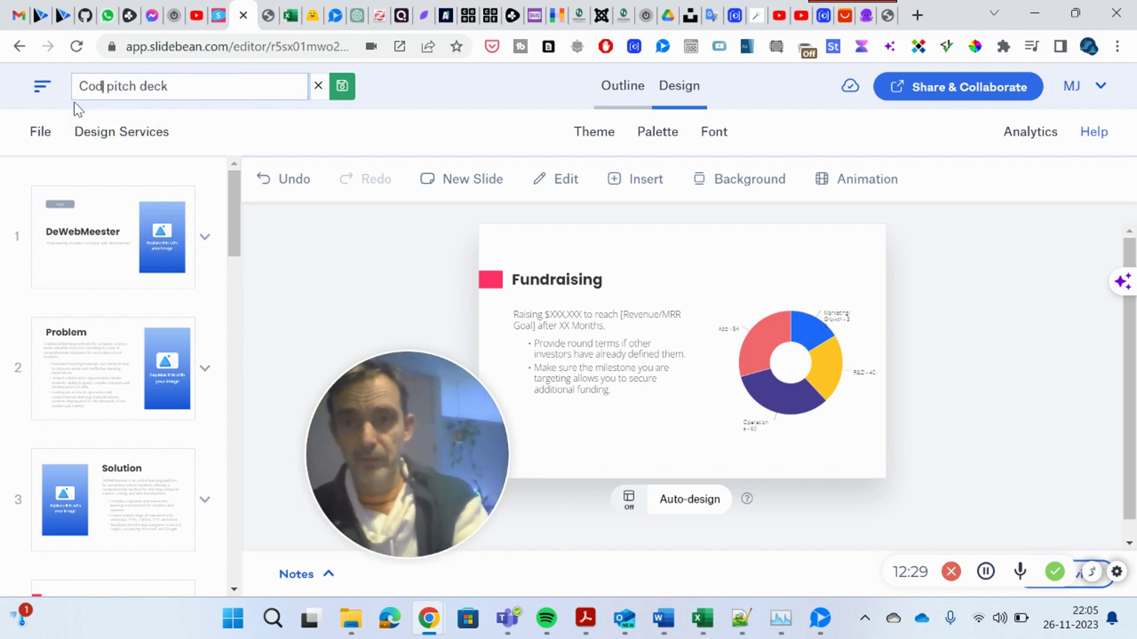
{"action": "type", "text": "ePant"}
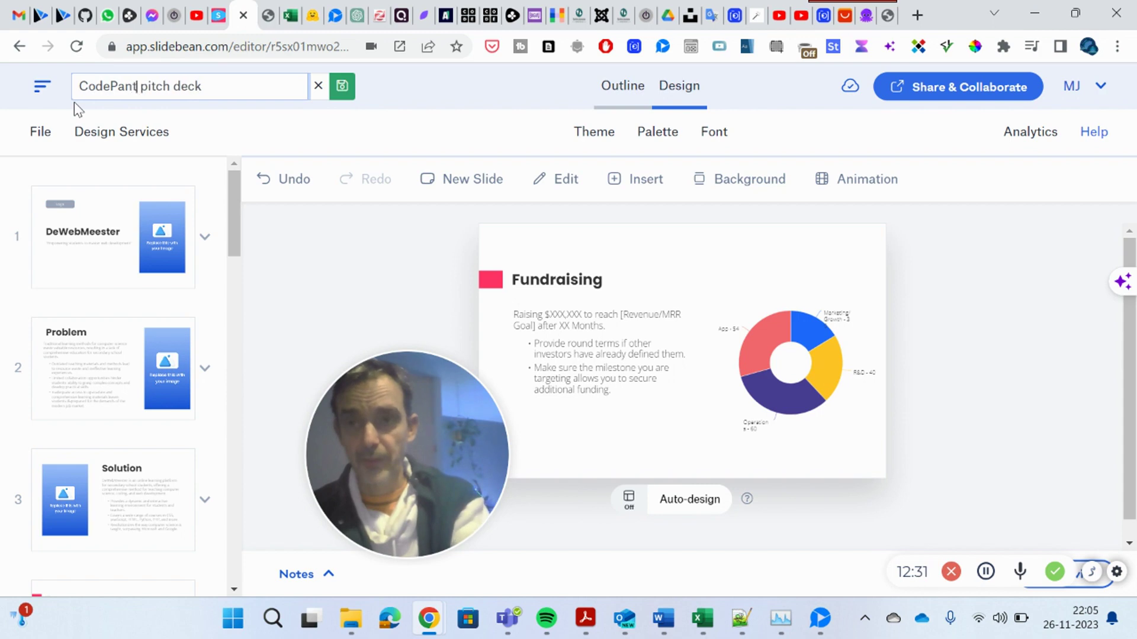
{"action": "type", "text": "a"}
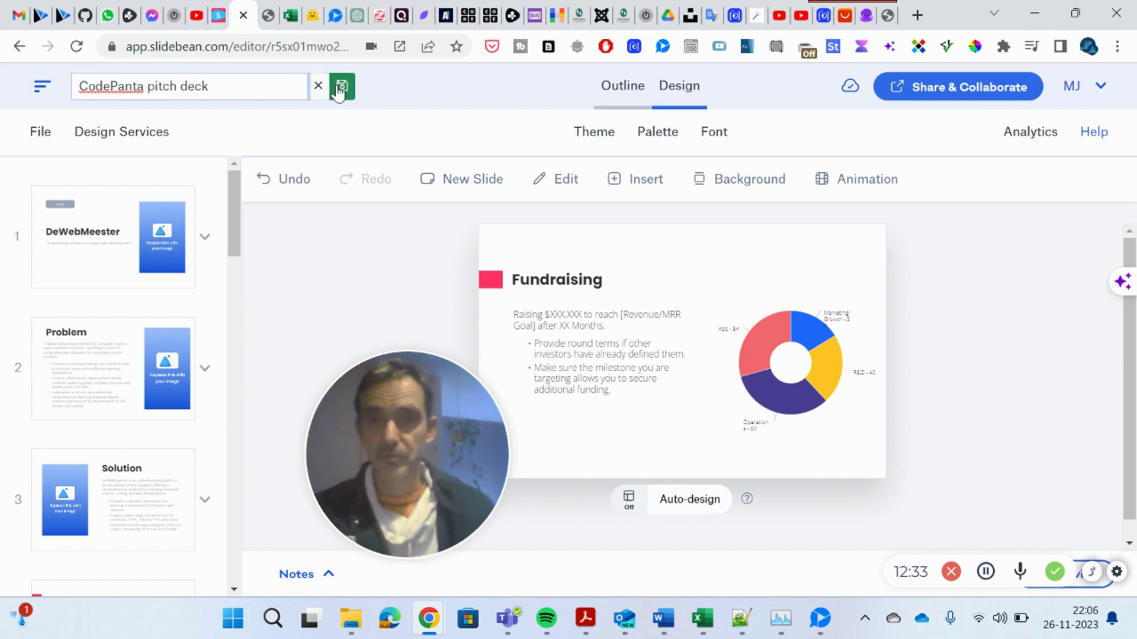
{"action": "left_click", "coordinate": [337, 86]}
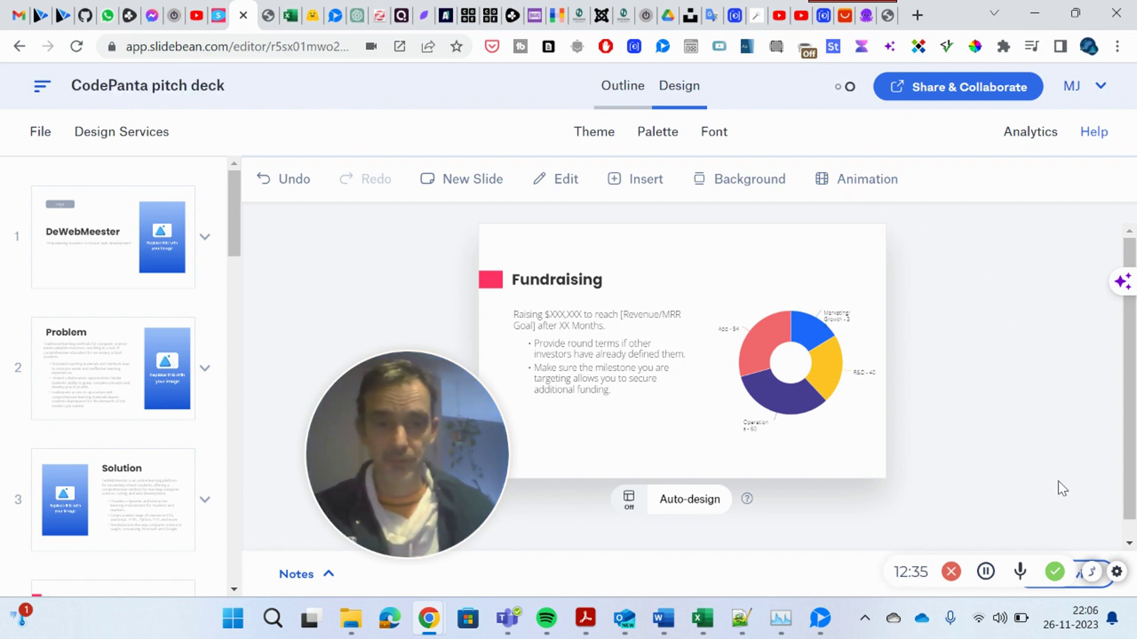